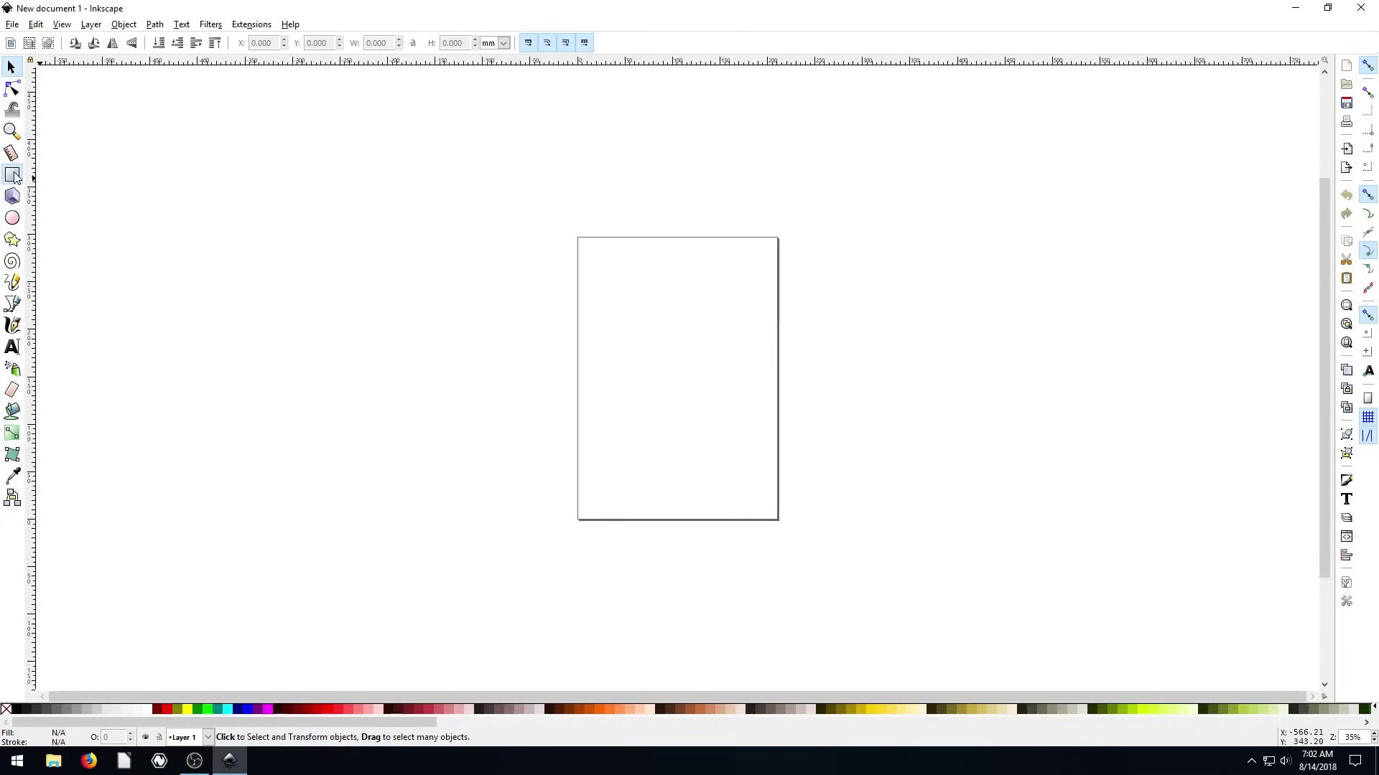
Draw a large blue rectangle on the page, then zoom in and resize it from its corner.
click(12, 175)
drag(615, 257, 724, 332)
key(plus)
key(plus)
key(plus)
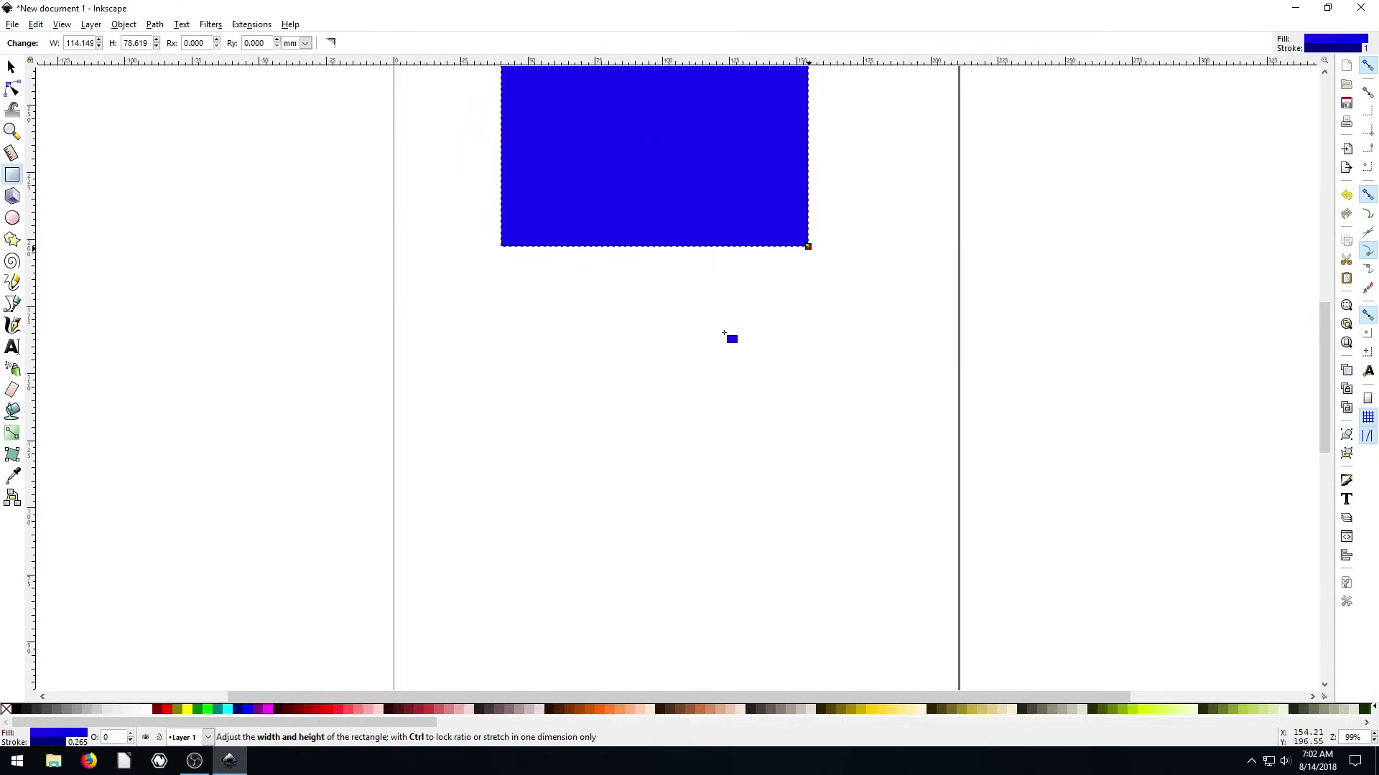
scroll(721, 330, up, 2)
scroll(730, 408, up, 6)
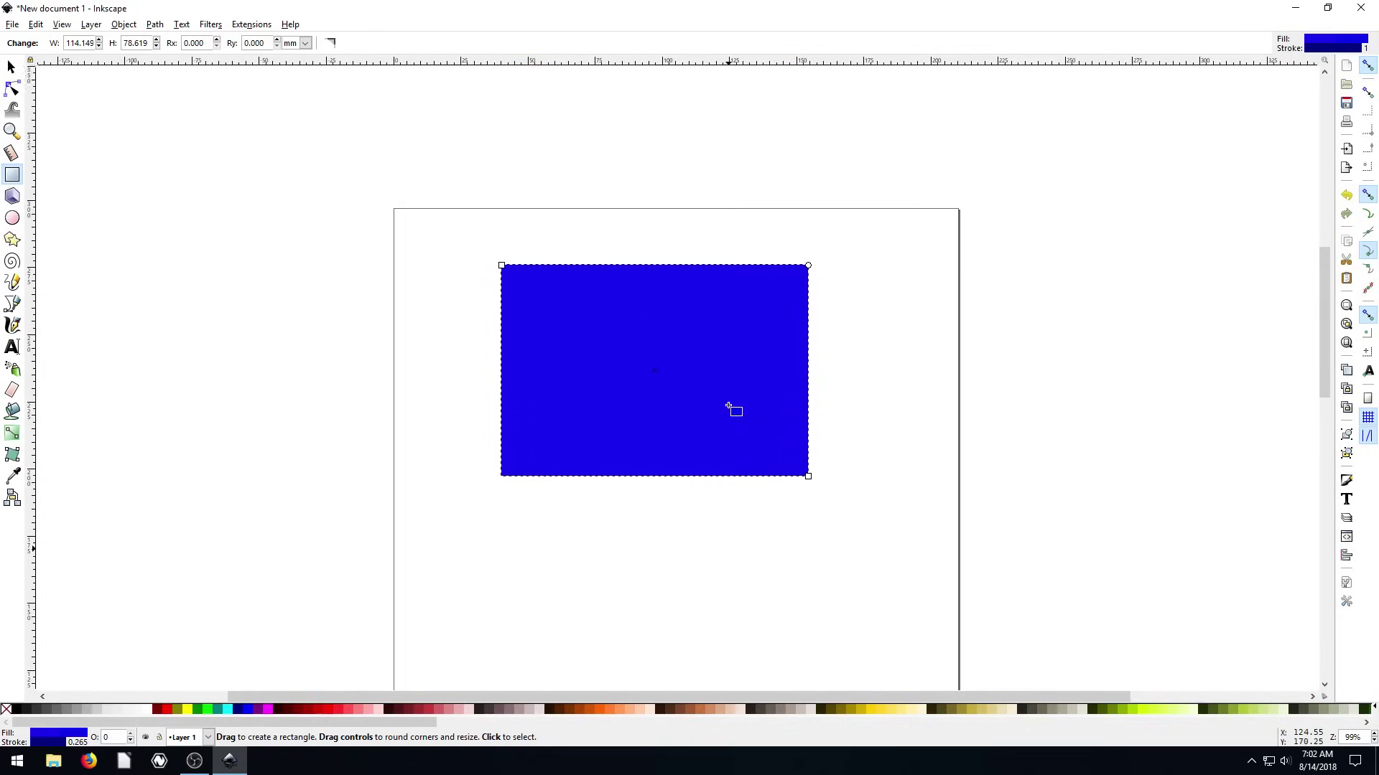
scroll(658, 401, down, 2)
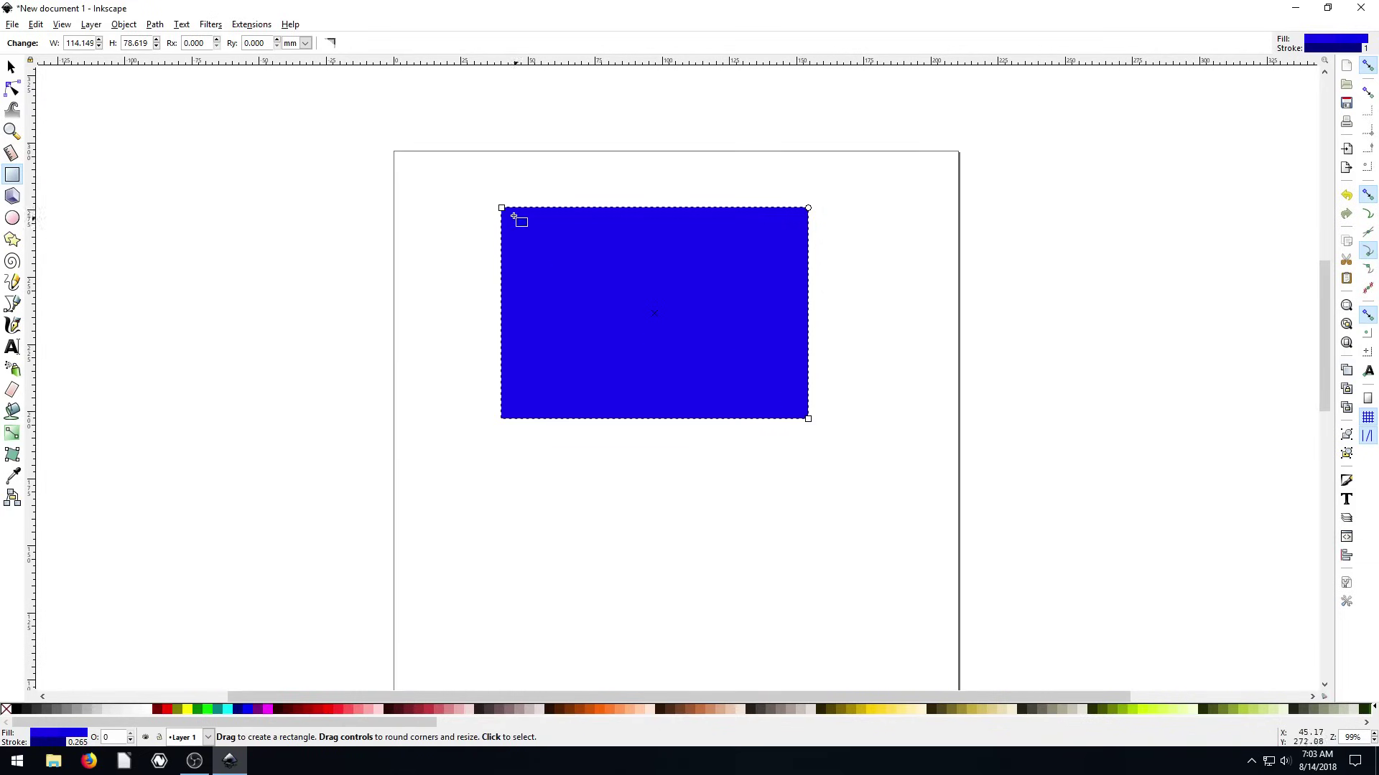
drag(501, 207, 457, 208)
Draw a smaller rectangle below and round it into a pill with Ry 16.838 mm.
click(11, 66)
click(12, 174)
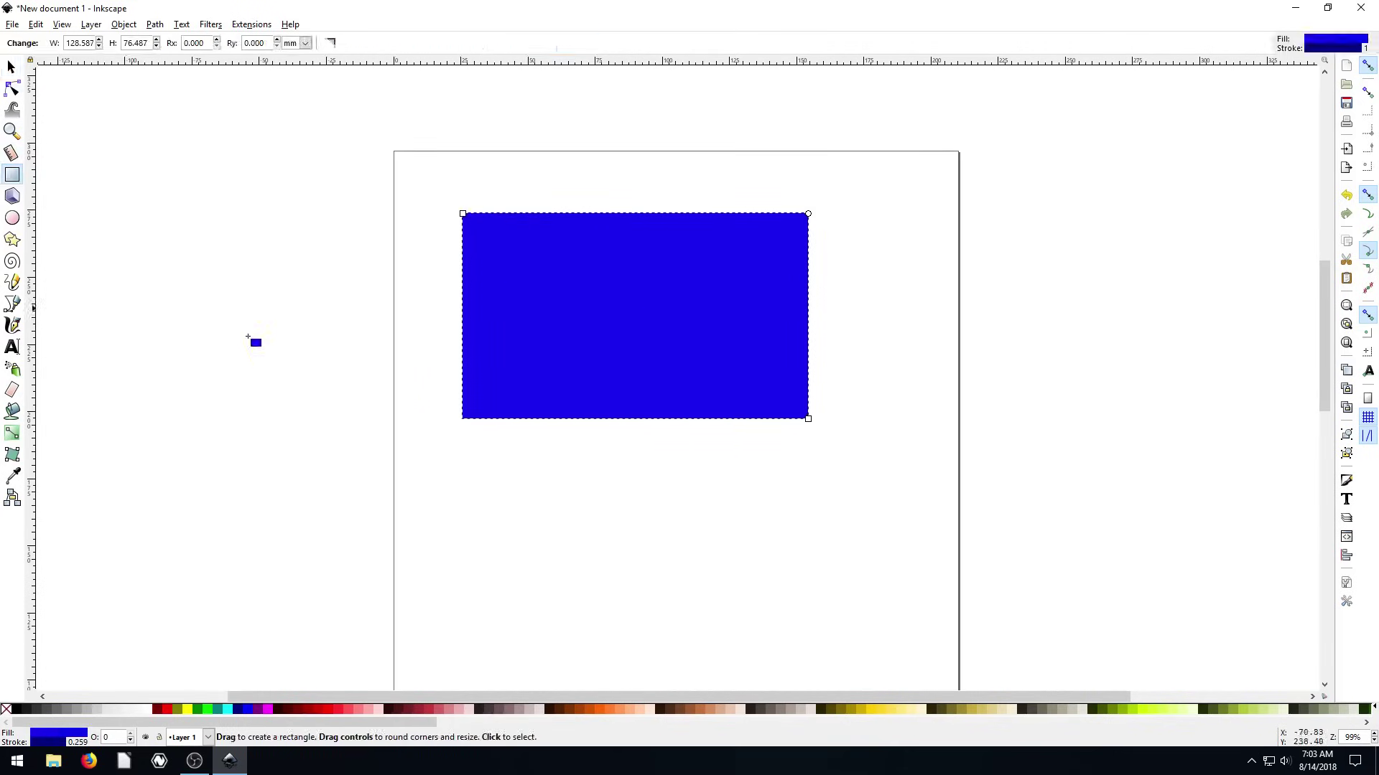
drag(480, 557, 640, 466)
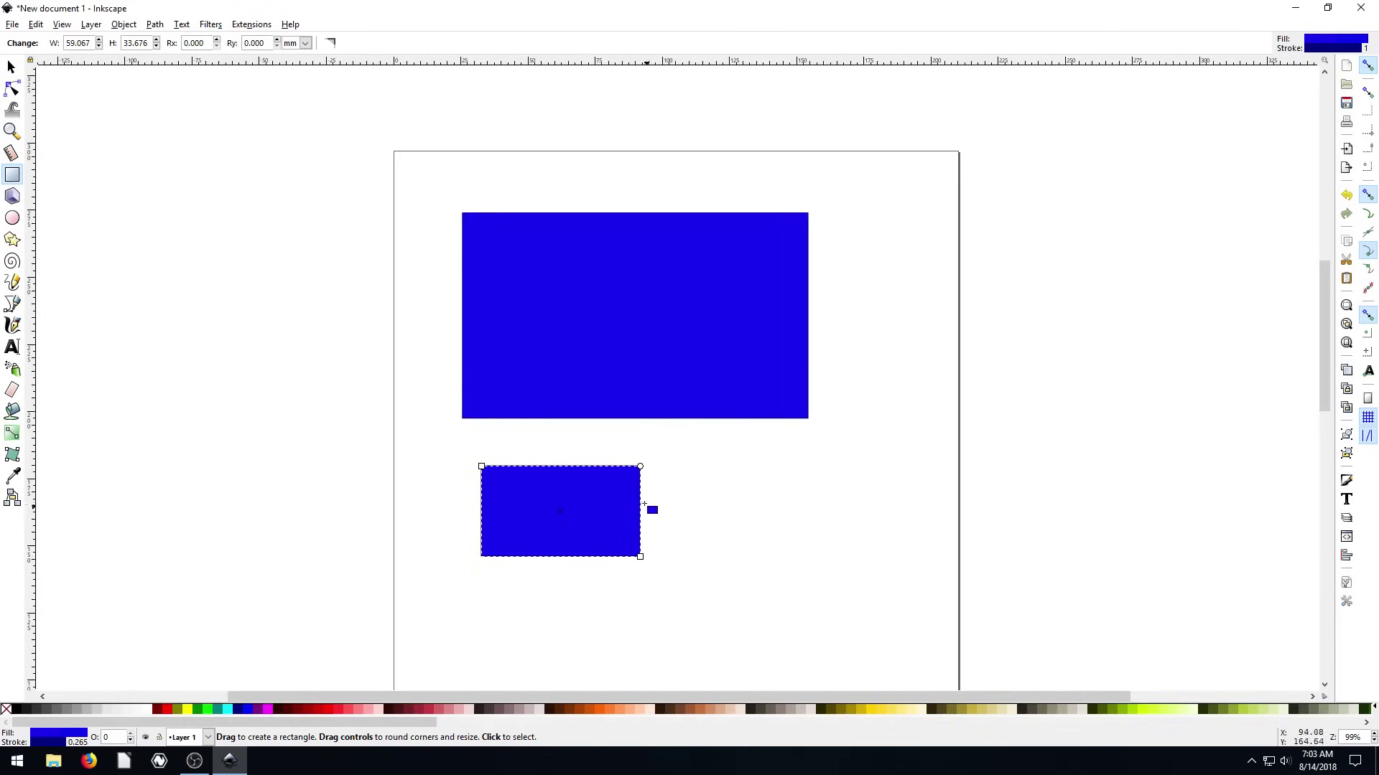
drag(640, 466, 641, 531)
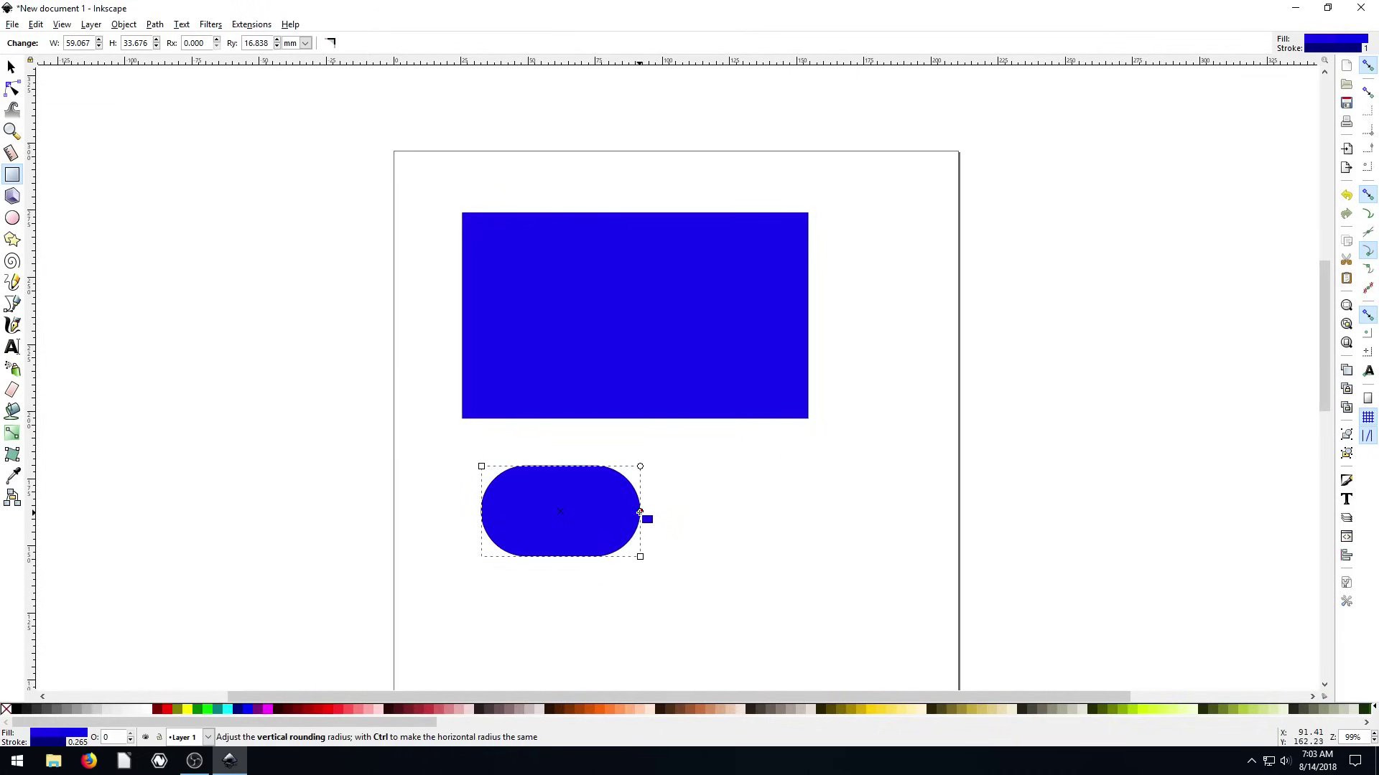
click(676, 505)
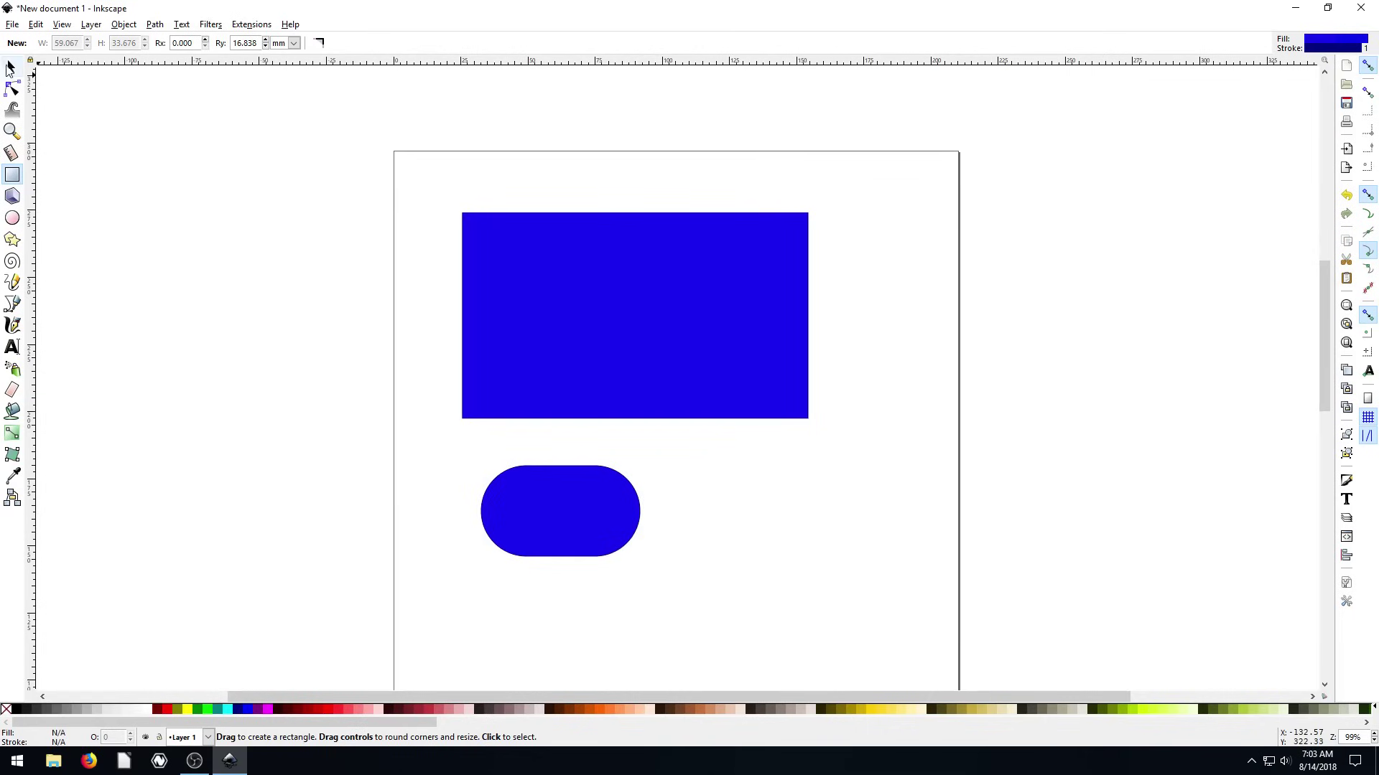
Widen the pill shape to about 77 mm.
click(11, 66)
click(584, 529)
drag(645, 522, 687, 524)
click(751, 494)
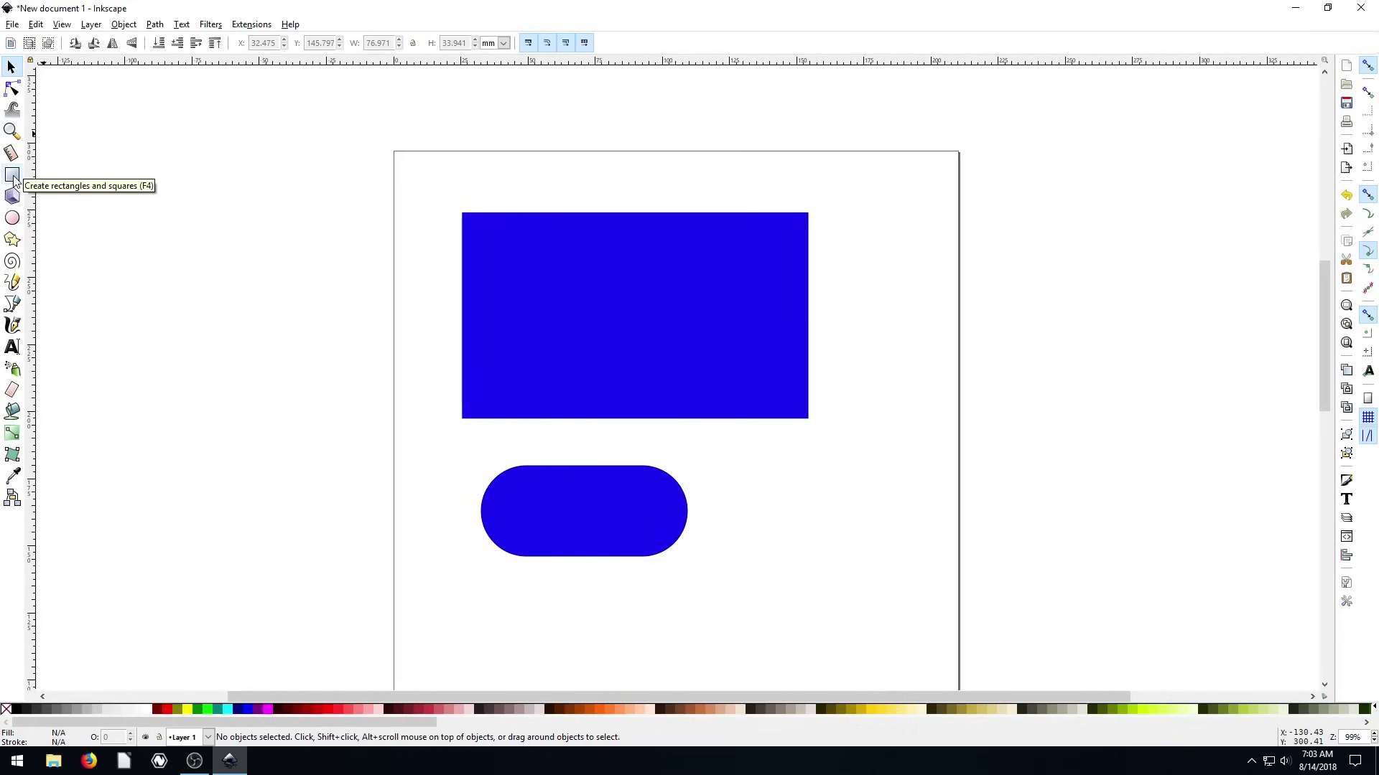
Tilt the large blue rectangle slightly counter-clockwise.
click(667, 283)
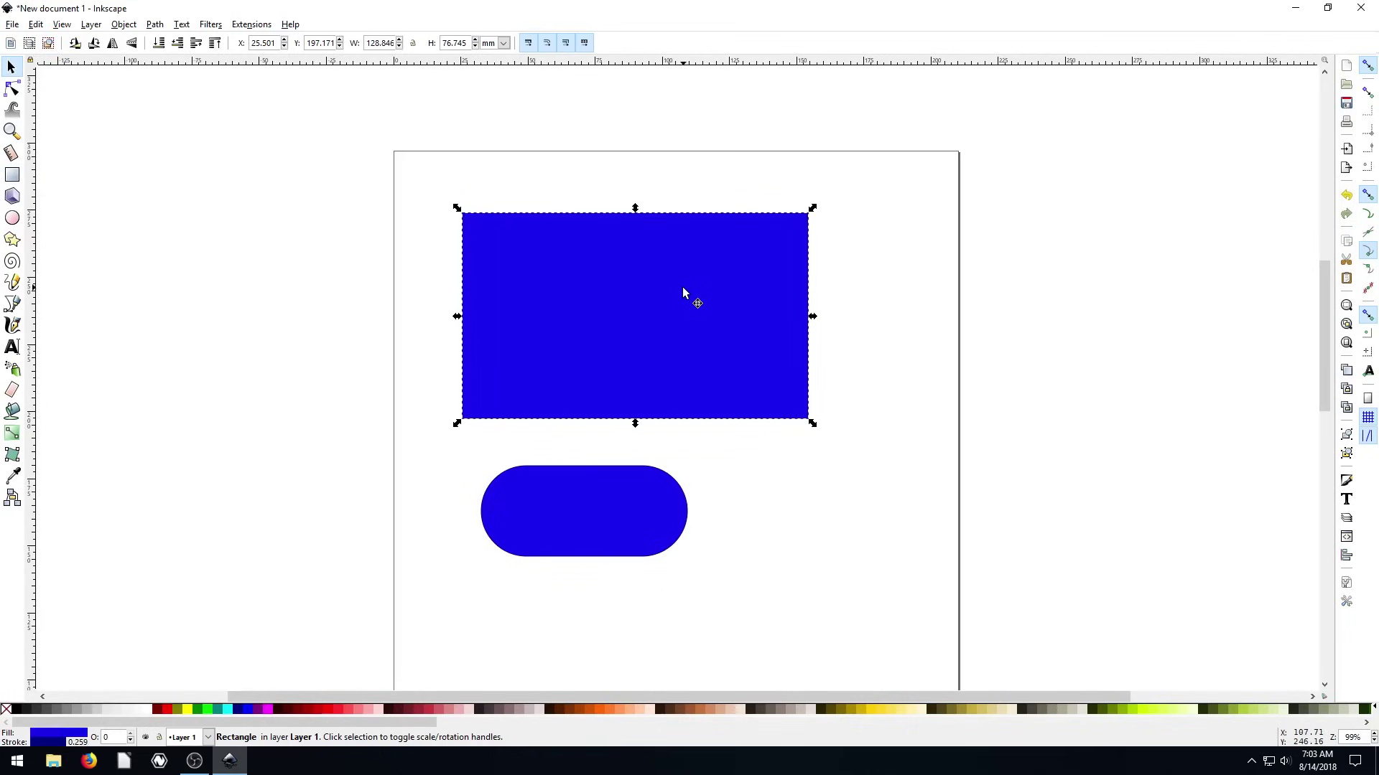
click(704, 286)
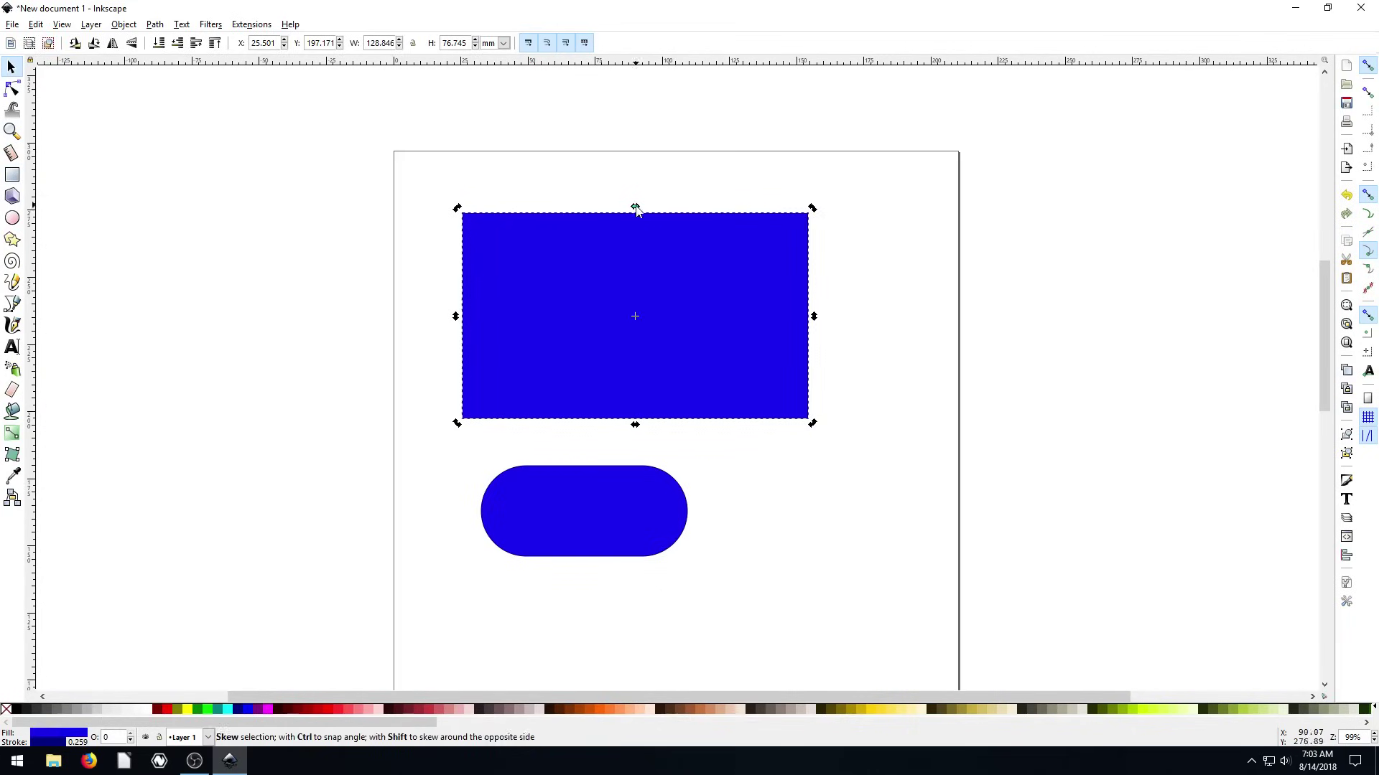
mouse_move(635, 209)
mouse_down()
mouse_move(563, 213)
mouse_move(649, 219)
mouse_up()
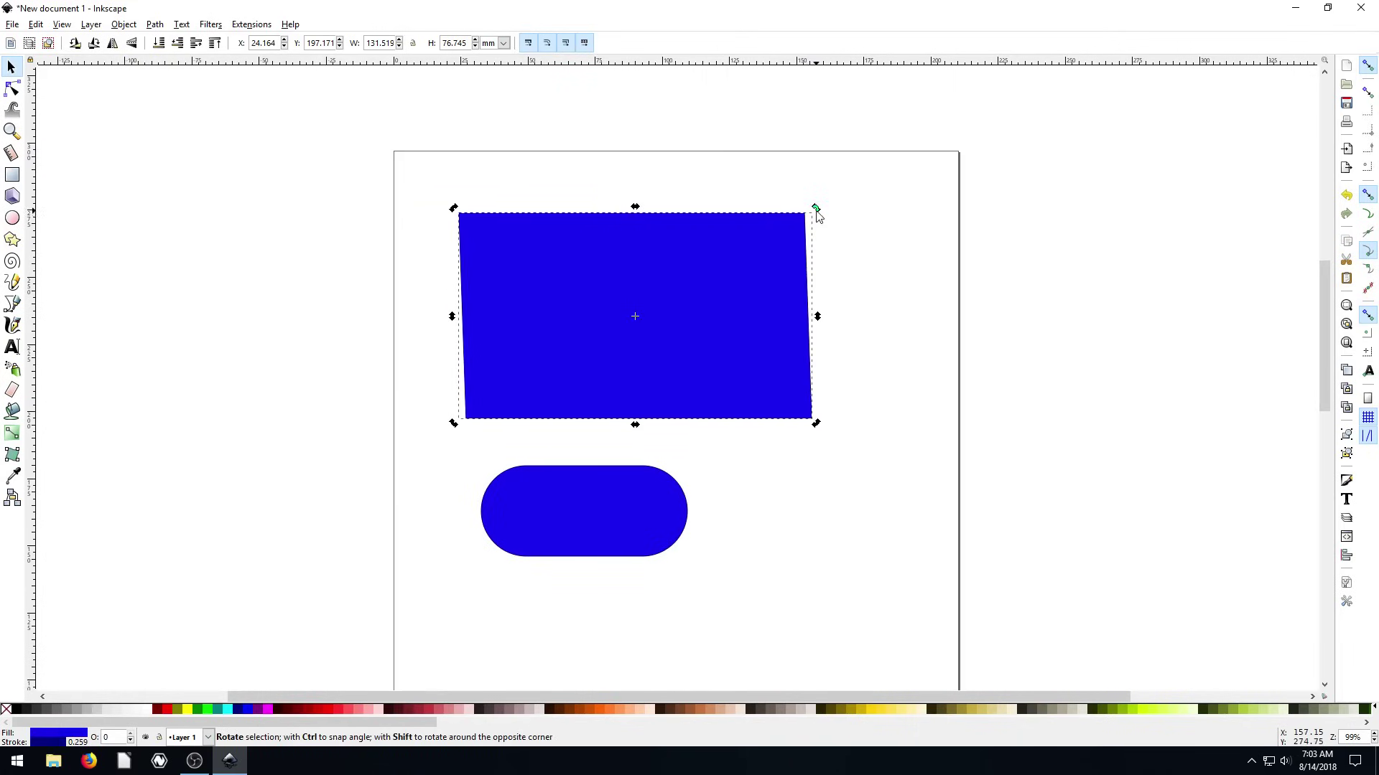
drag(814, 211, 734, 237)
click(734, 237)
Round the tilted rectangle's corners and fine-tune the rounding.
key(r)
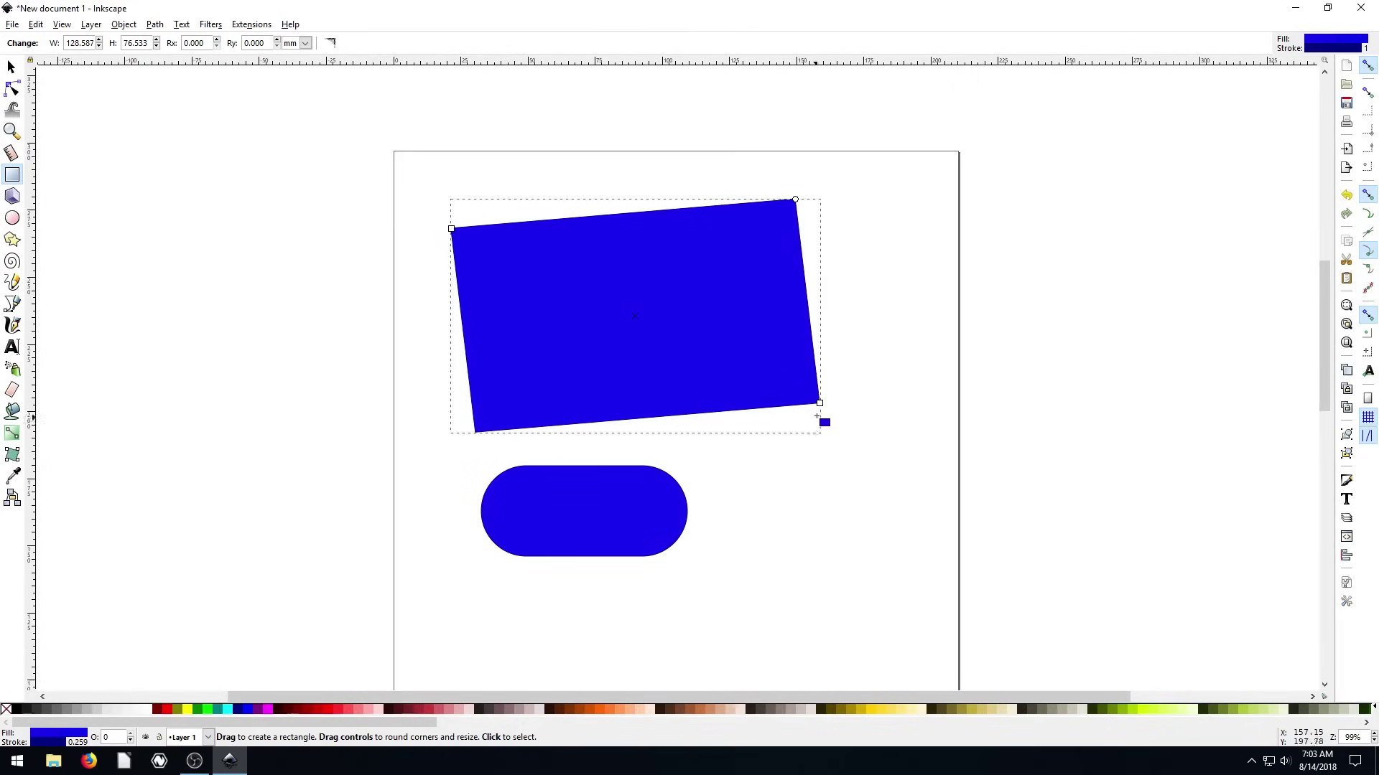
mouse_move(822, 406)
mouse_down()
mouse_move(757, 397)
mouse_move(833, 424)
mouse_up()
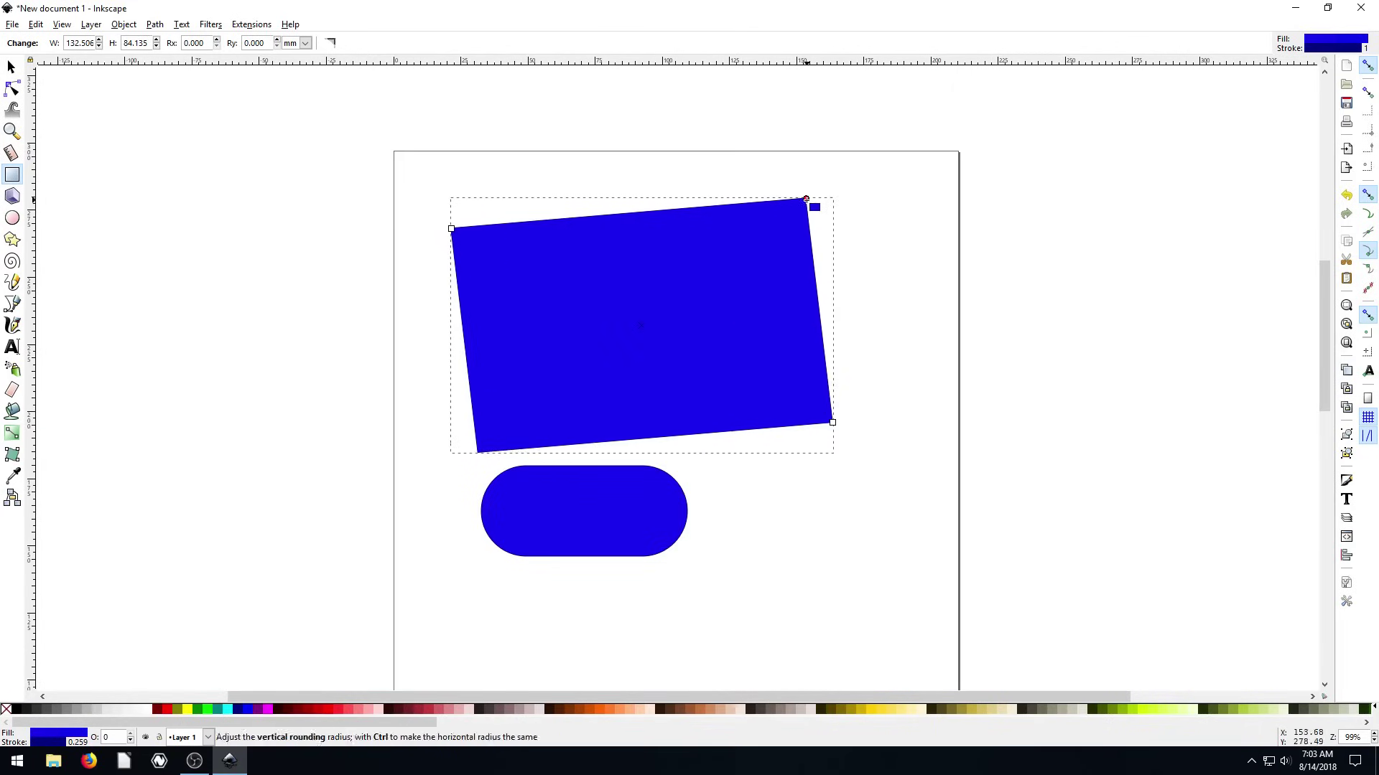
mouse_move(806, 199)
mouse_down()
mouse_move(824, 267)
mouse_move(809, 264)
mouse_move(807, 222)
mouse_up()
drag(835, 422, 744, 348)
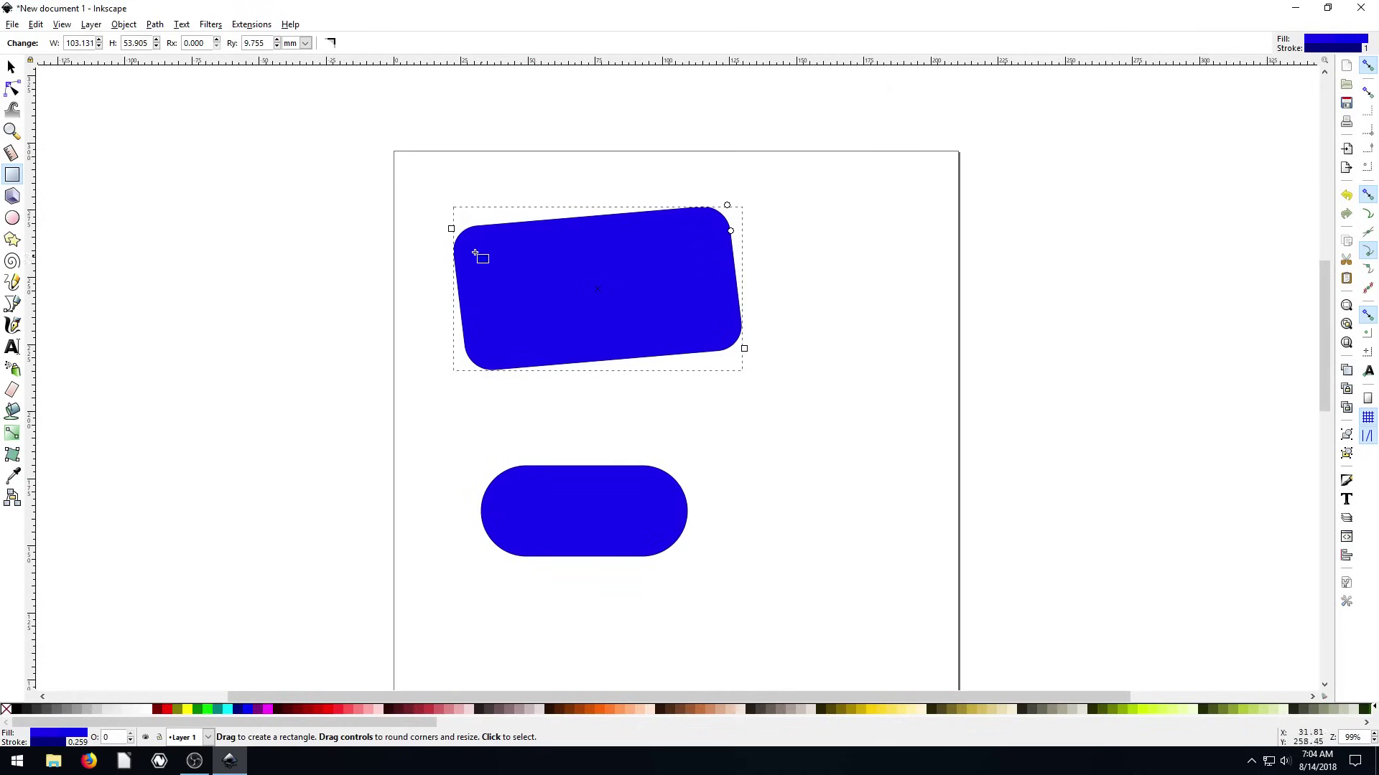
mouse_move(730, 231)
mouse_down()
mouse_move(752, 290)
mouse_move(731, 236)
mouse_up()
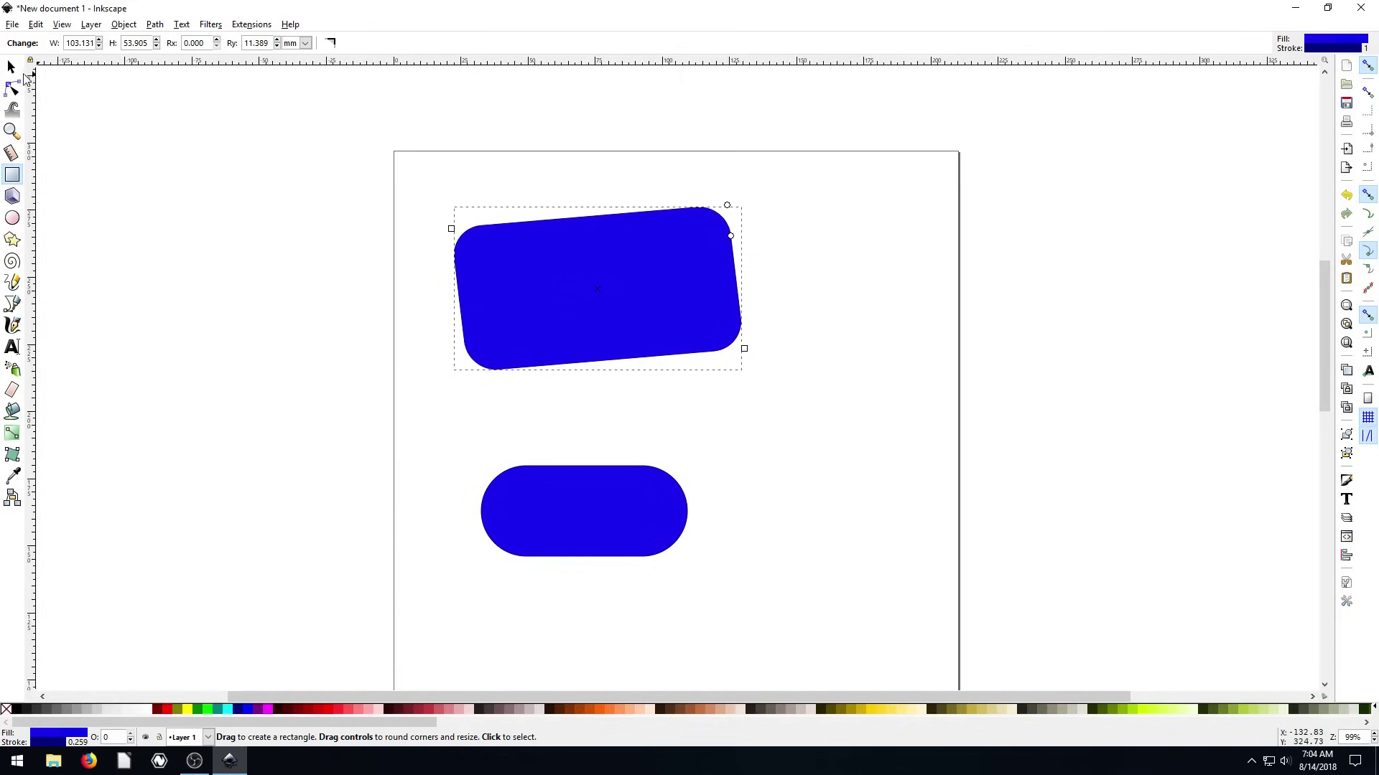
Rescale the rounded rectangle to about 91.7 × 70.8 mm.
click(12, 67)
drag(449, 205, 477, 188)
mouse_move(613, 188)
mouse_down()
mouse_move(616, 215)
mouse_move(613, 173)
mouse_up()
drag(738, 260, 729, 262)
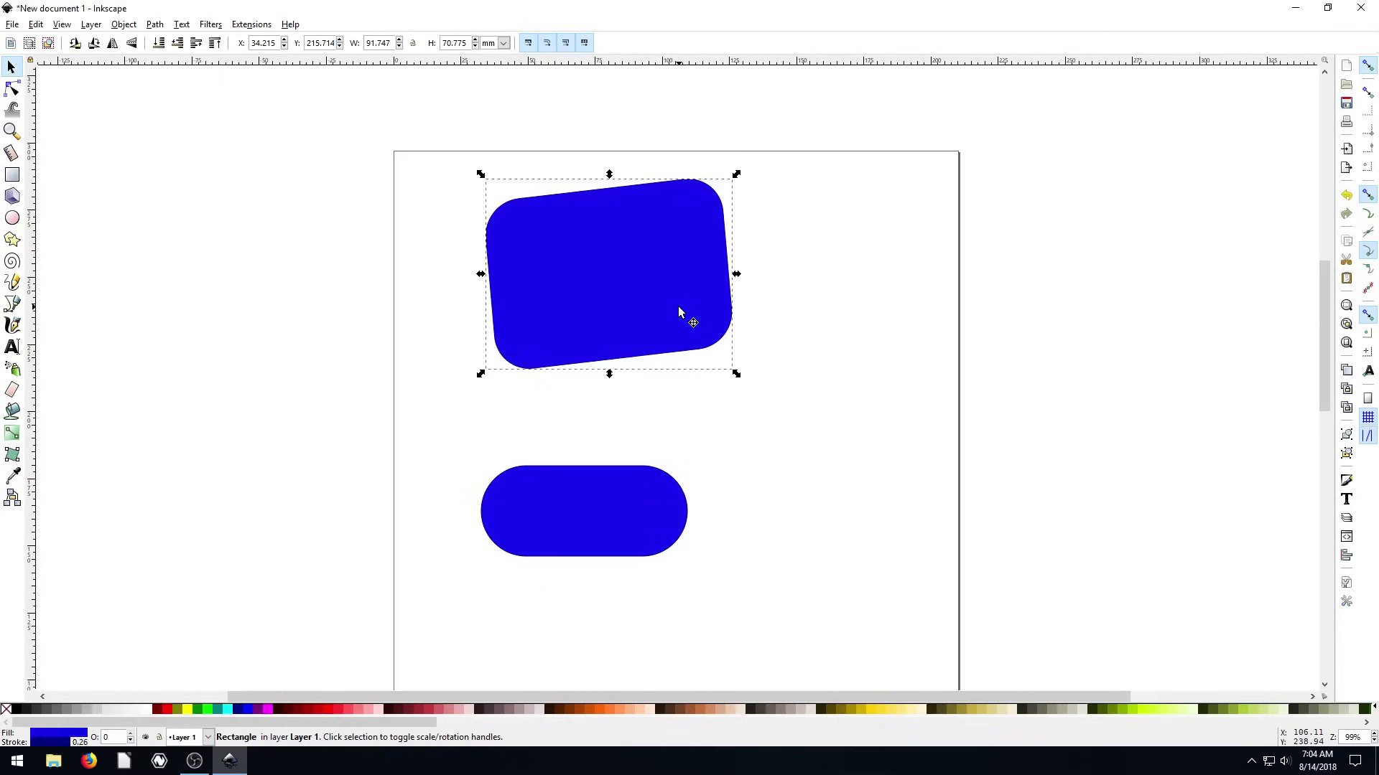
Delete the rounded rectangle and the pill shape.
key(Delete)
click(605, 499)
key(Delete)
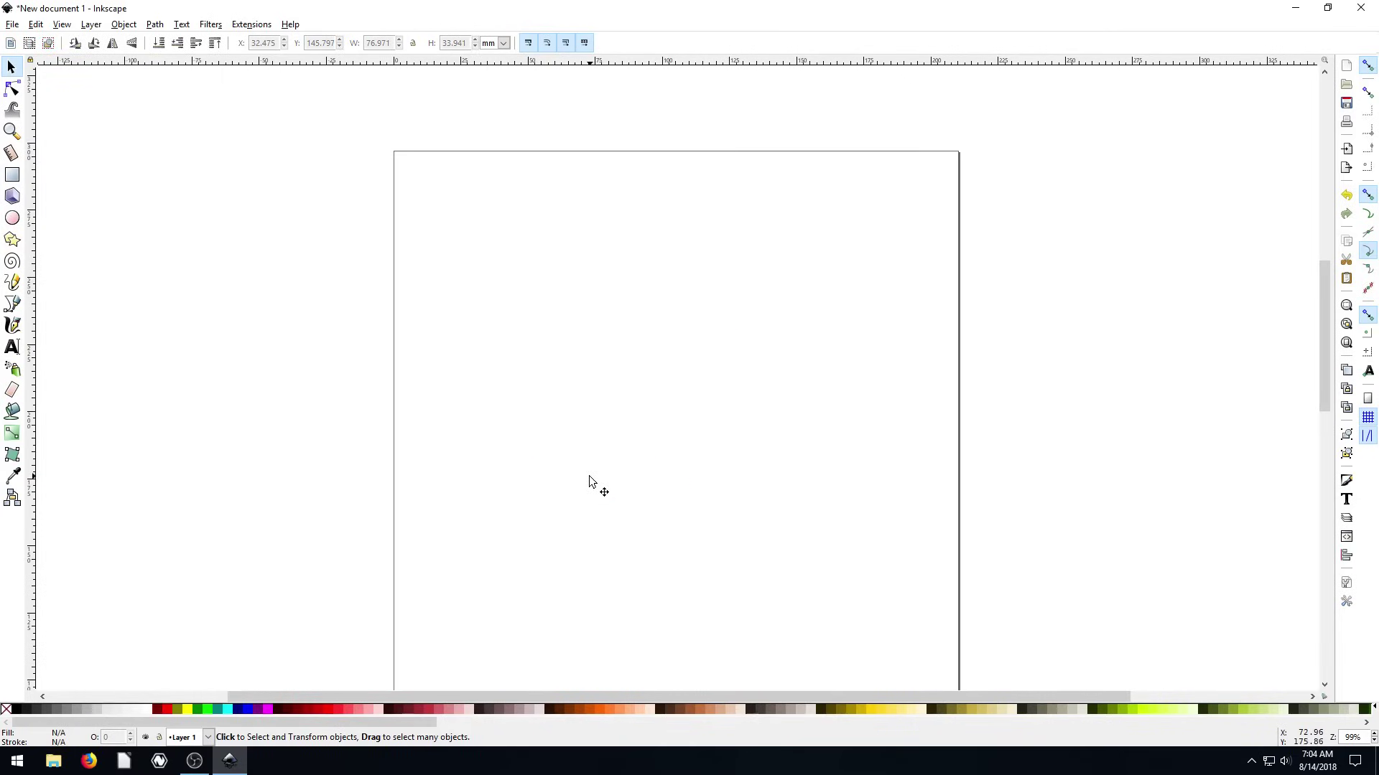
Draw a large blue ellipse across the upper page and adjust its height.
click(12, 217)
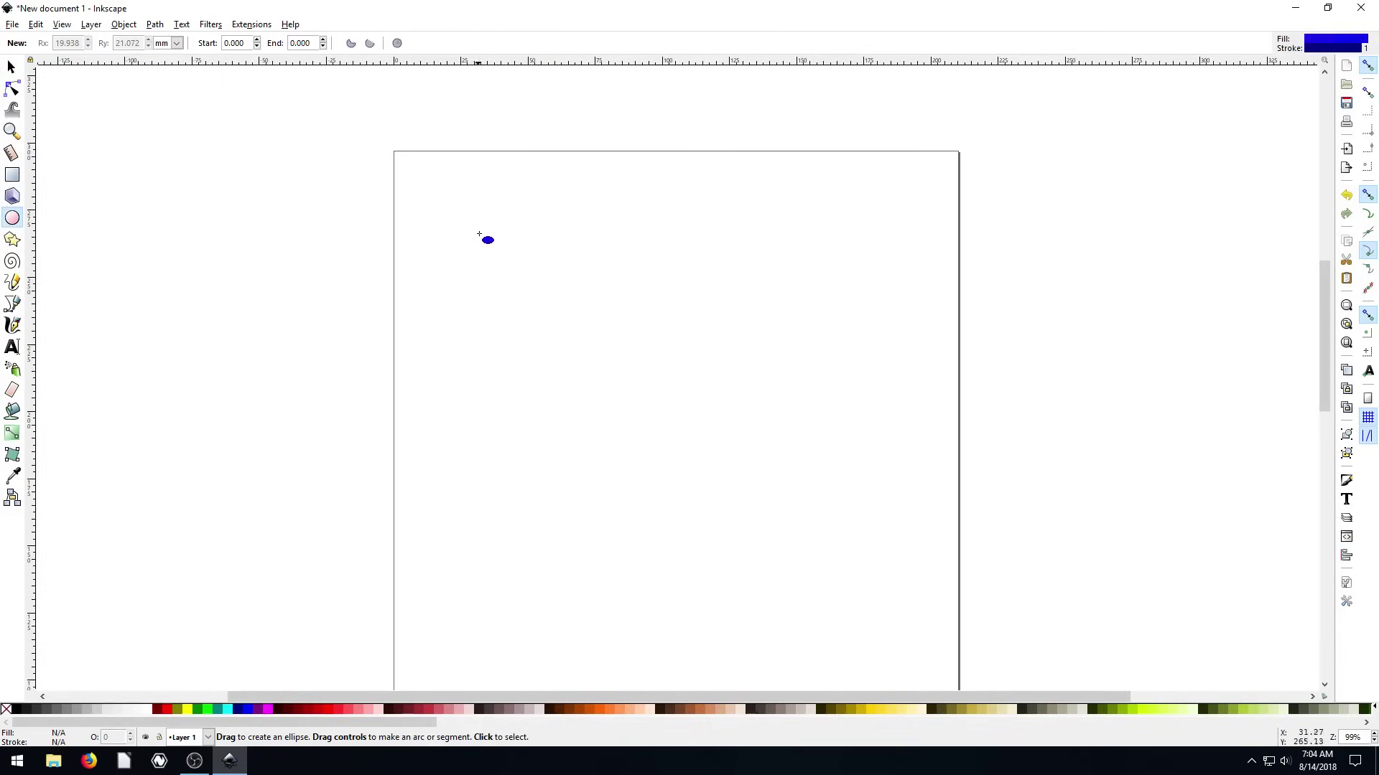
drag(464, 210, 889, 378)
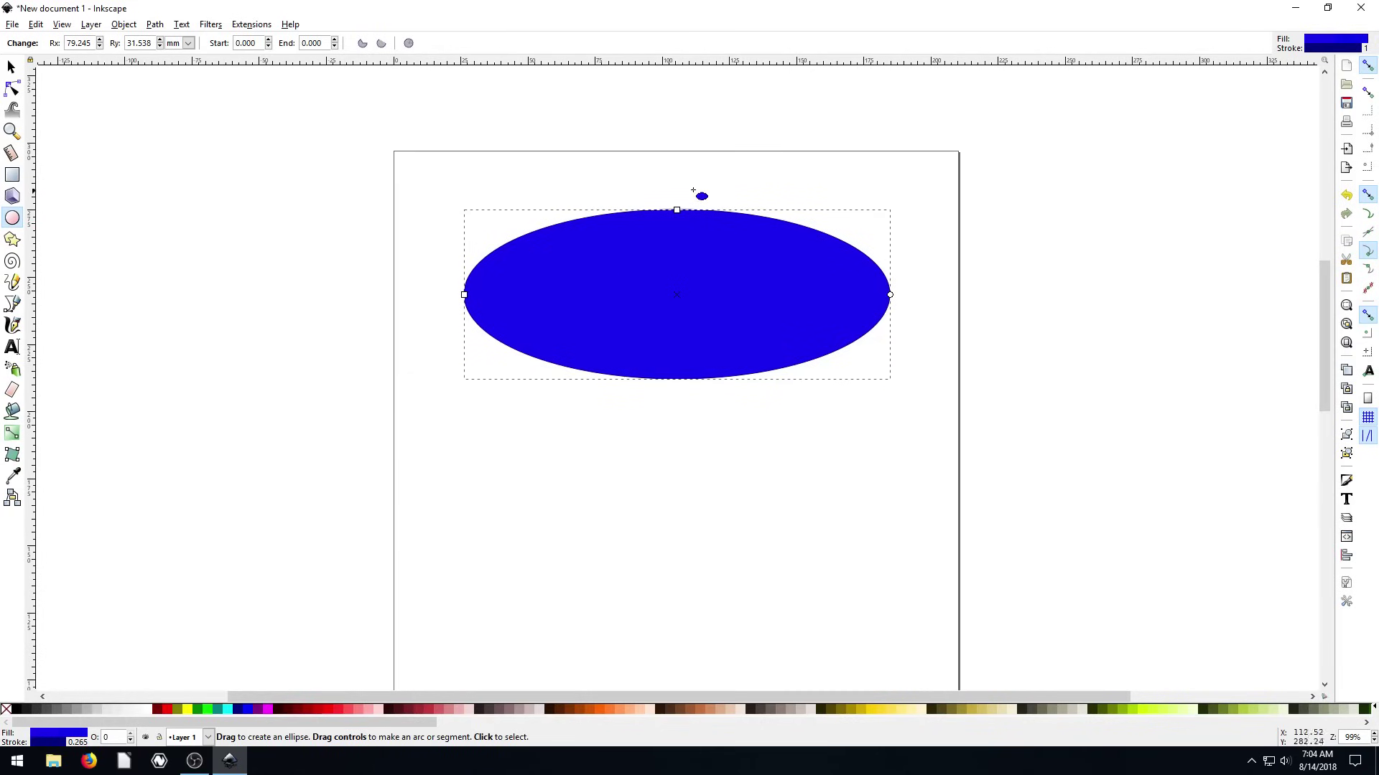
mouse_move(678, 210)
mouse_down()
mouse_move(683, 292)
mouse_move(683, 175)
mouse_move(687, 326)
mouse_move(677, 166)
mouse_move(683, 270)
mouse_move(677, 202)
mouse_up()
Draw a flat ellipse (about 42.5 × 19.2 mm) and move it below the large one.
drag(467, 295, 582, 296)
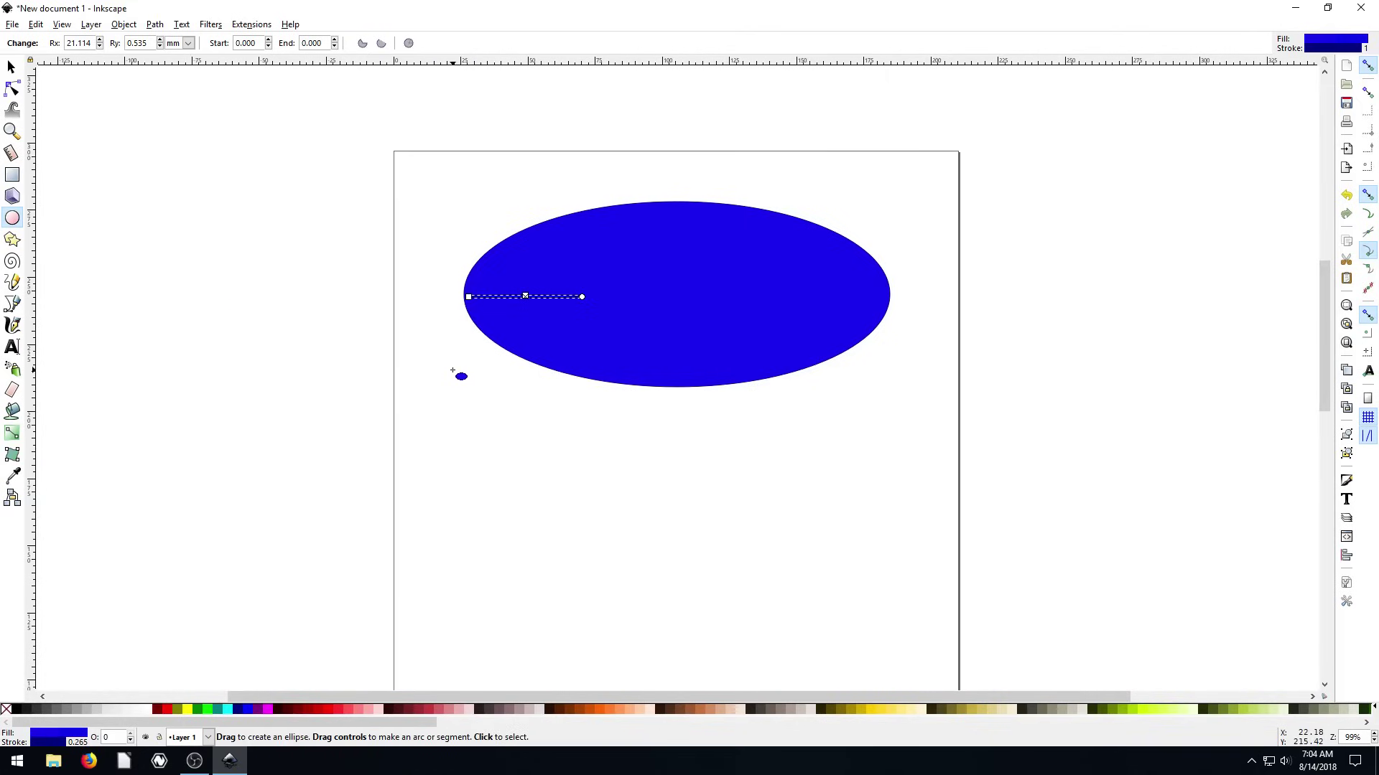
click(11, 67)
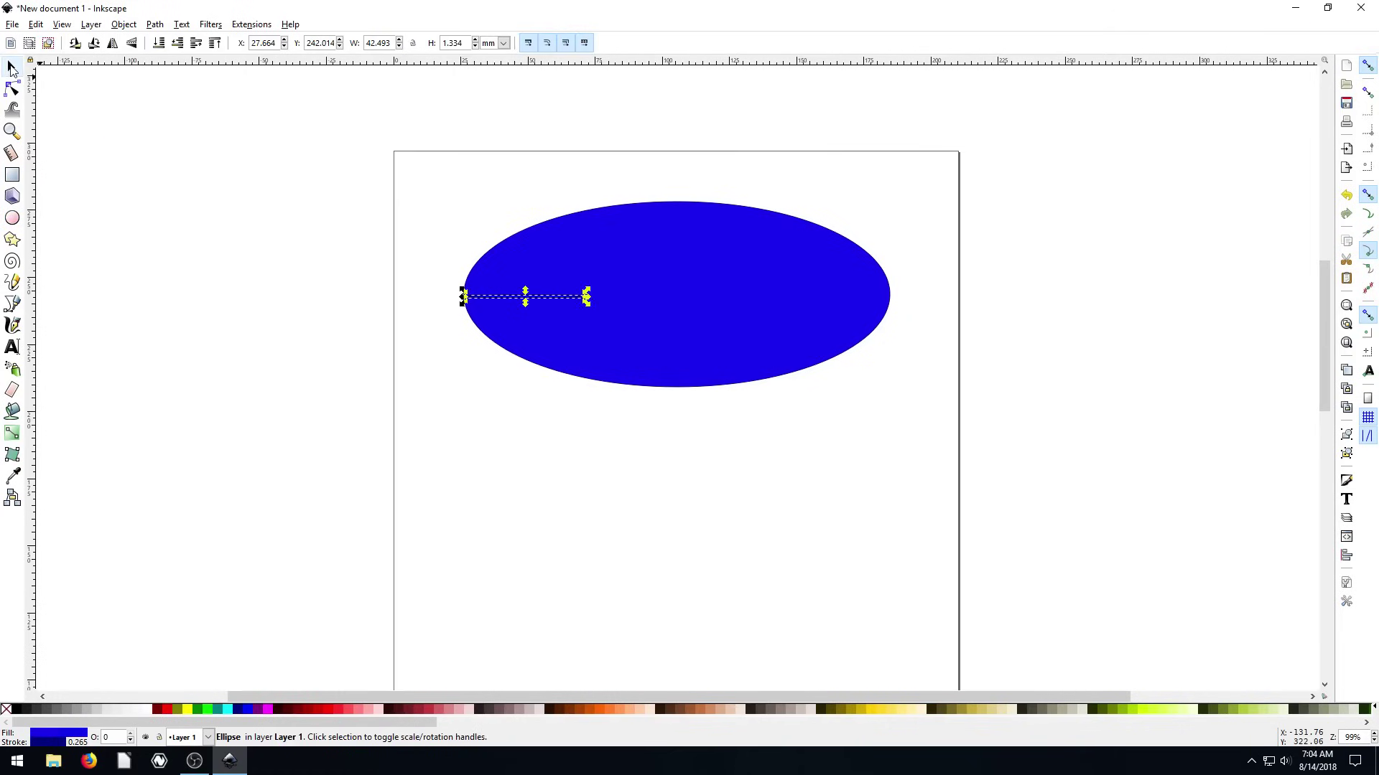
drag(499, 300, 519, 438)
Select the big ellipse with the Ellipse tool and narrow its width.
click(655, 478)
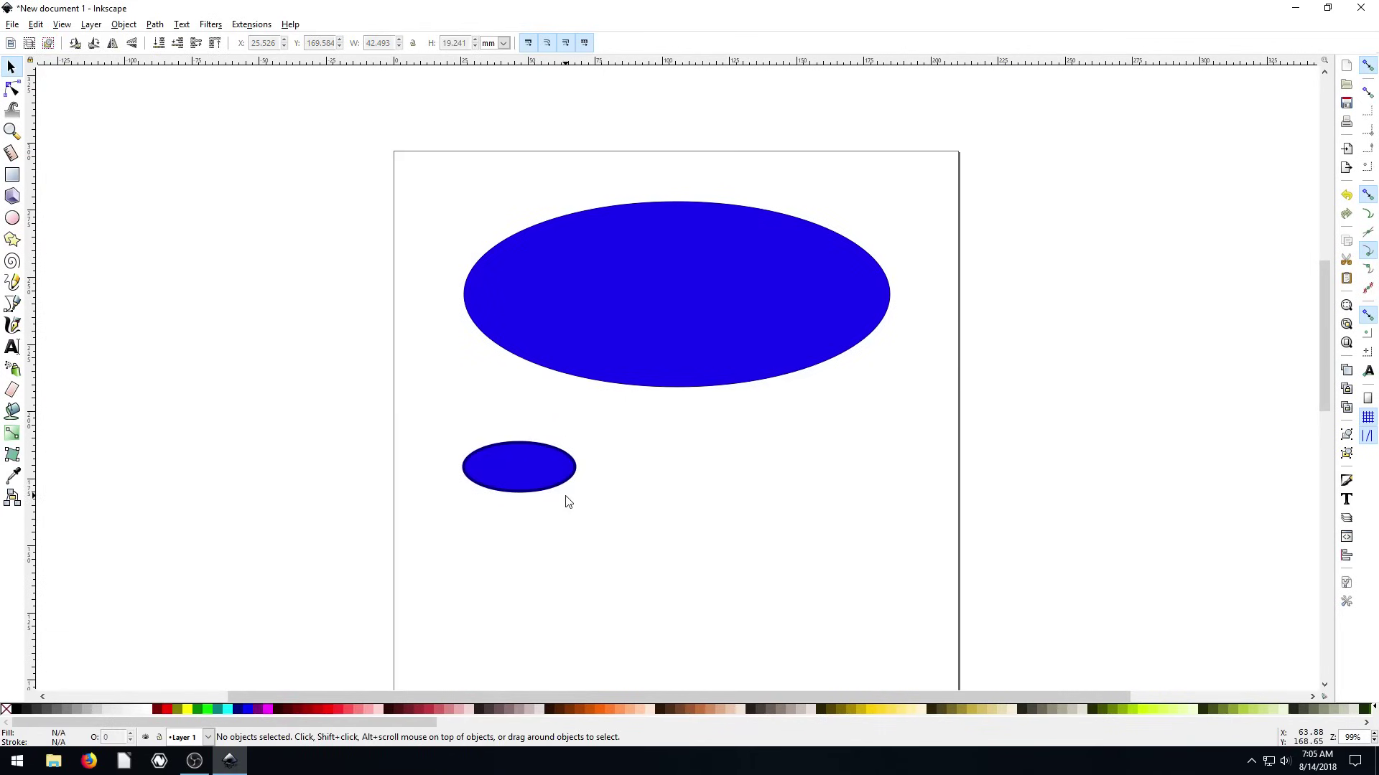
click(659, 332)
click(669, 460)
click(669, 275)
click(659, 443)
key(e)
click(611, 256)
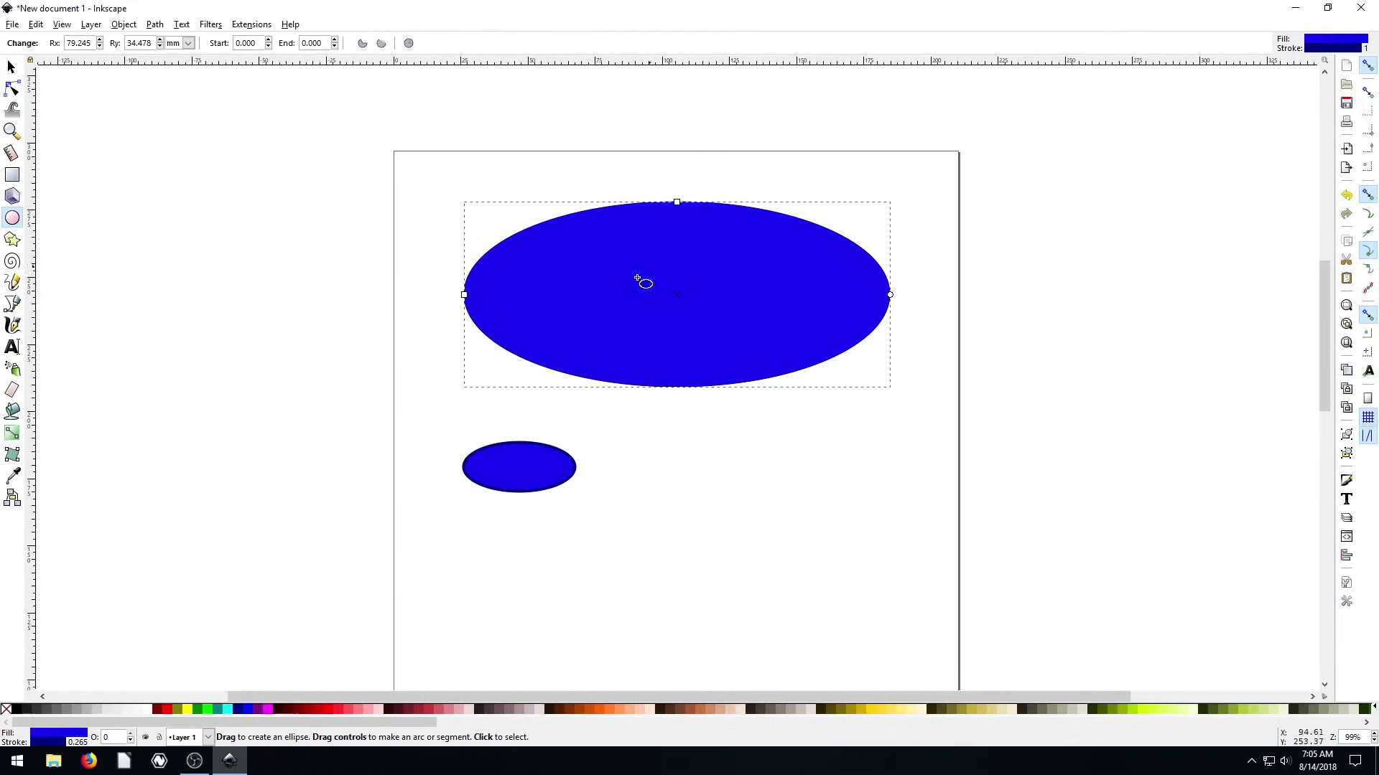
drag(472, 296, 517, 295)
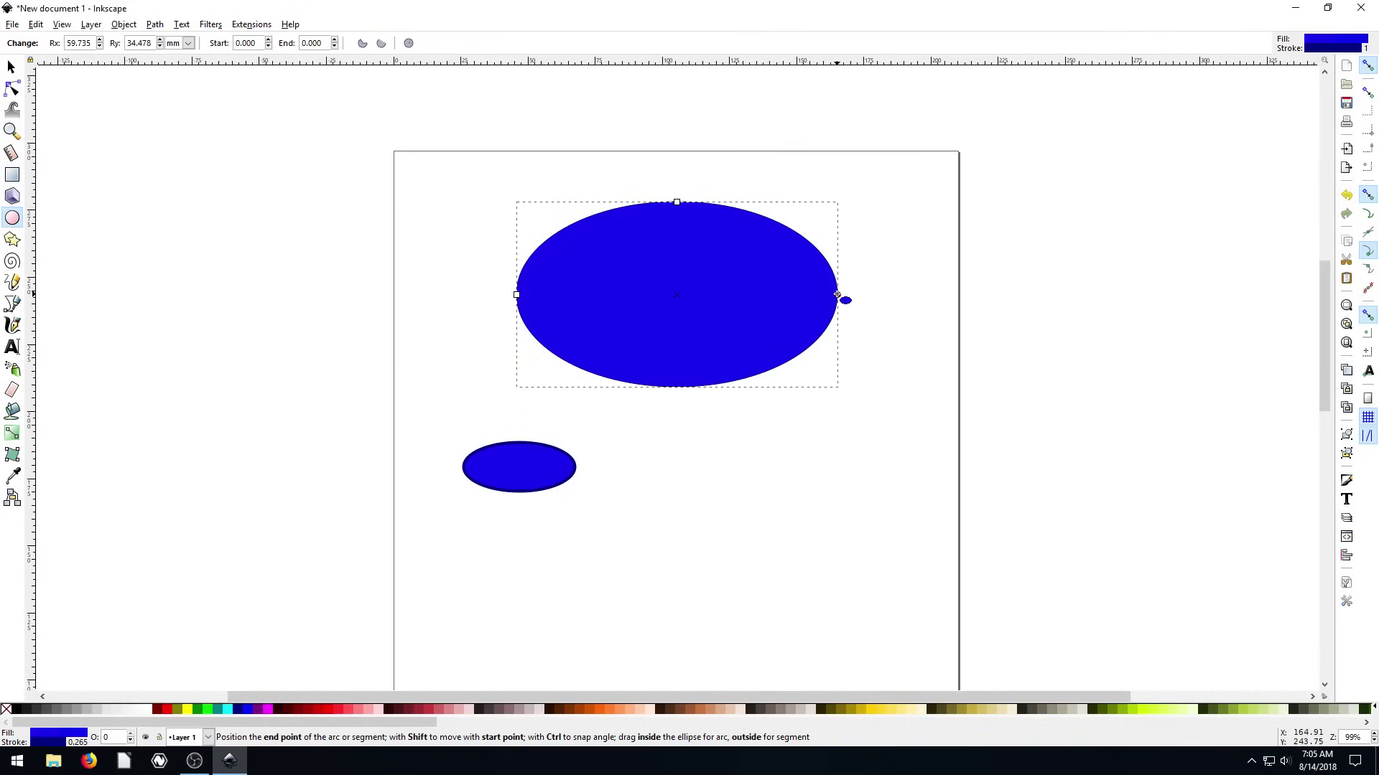
Cut the ellipse into a segment with start 0° and end 241.307°, chord upper left to right.
drag(838, 295, 895, 227)
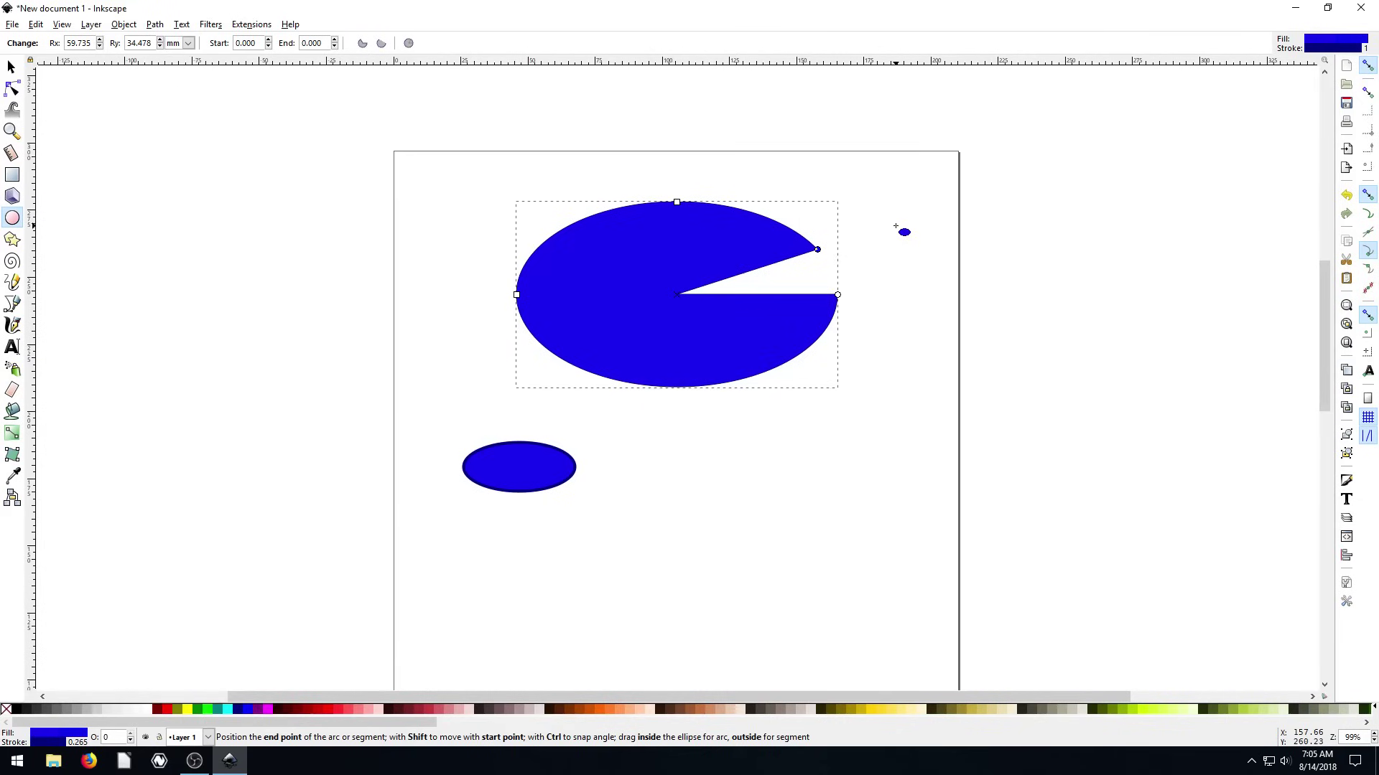
drag(895, 226, 735, 231)
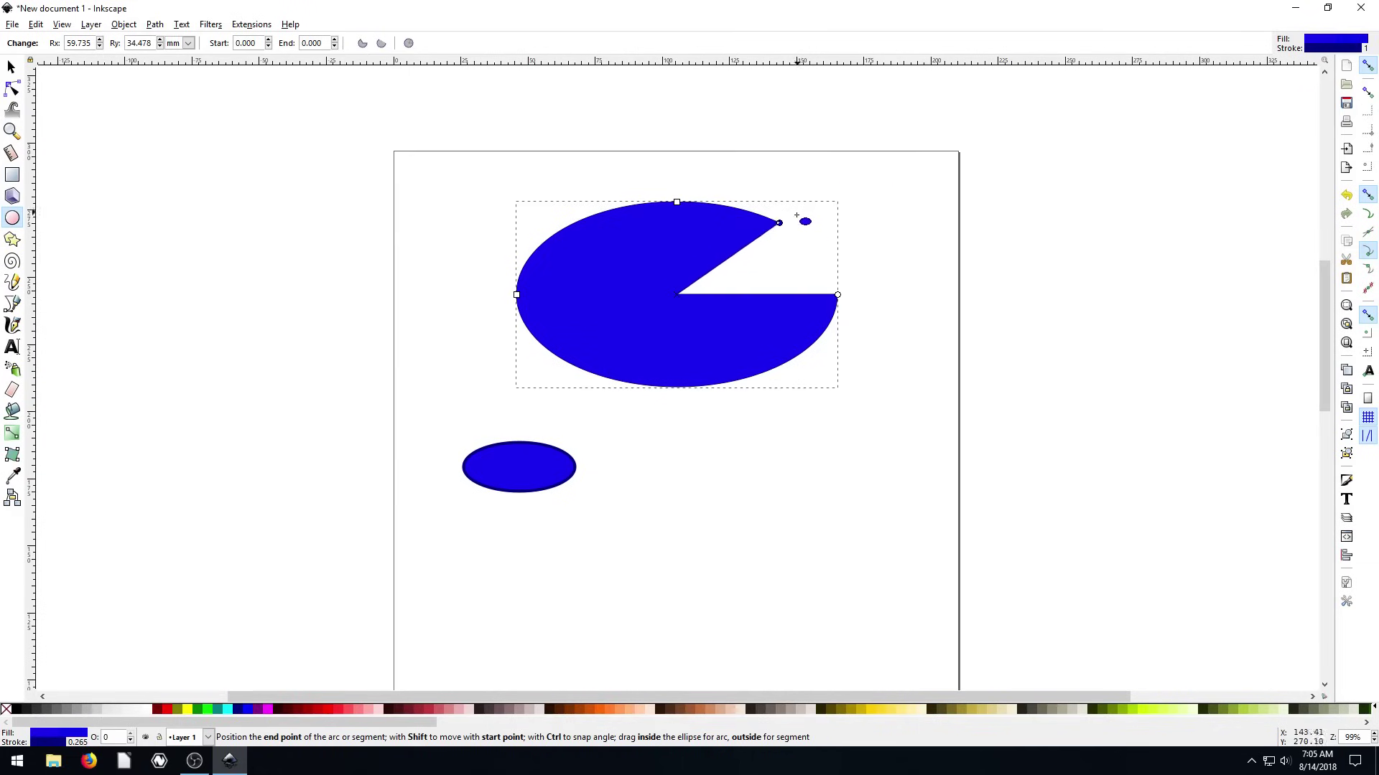
drag(704, 283, 791, 220)
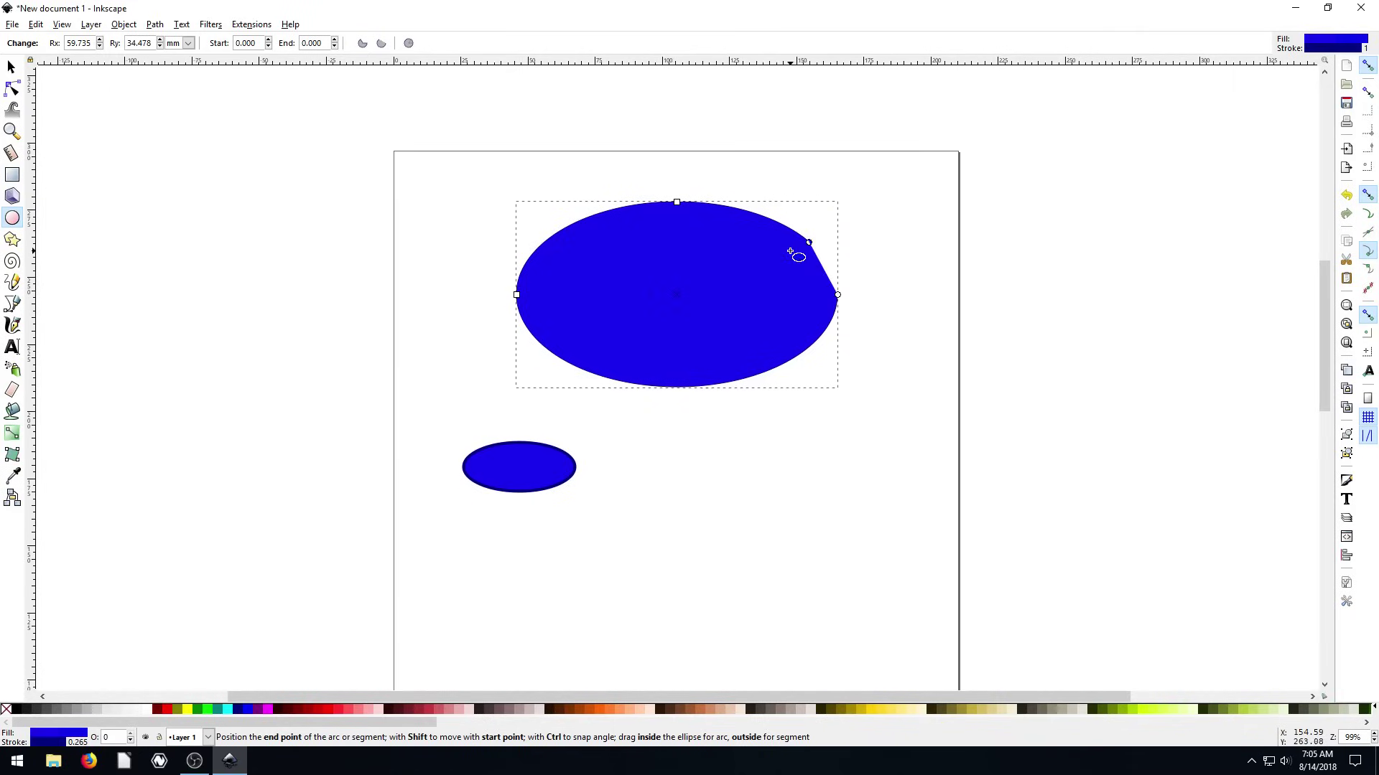
drag(791, 252, 583, 229)
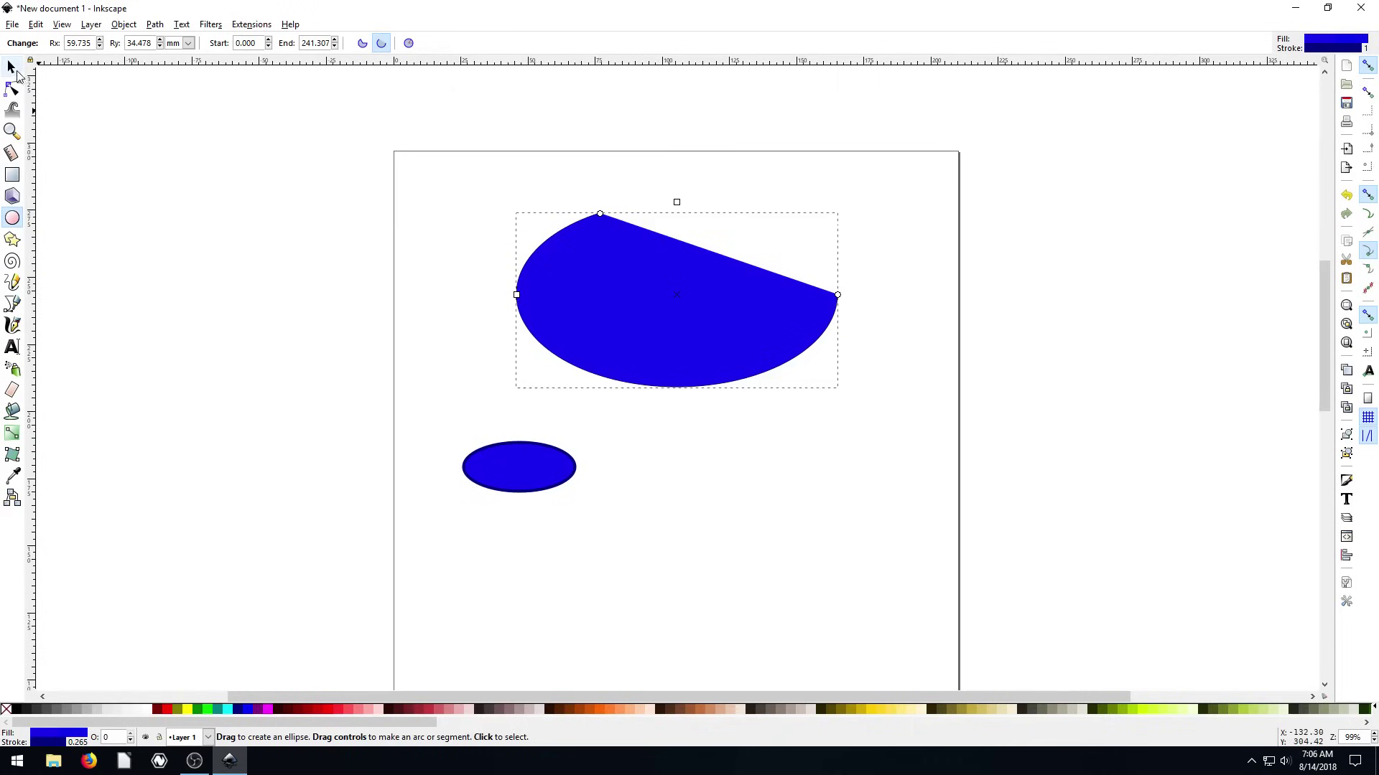
Move the arc down the page and skew it so its right end drops.
click(12, 69)
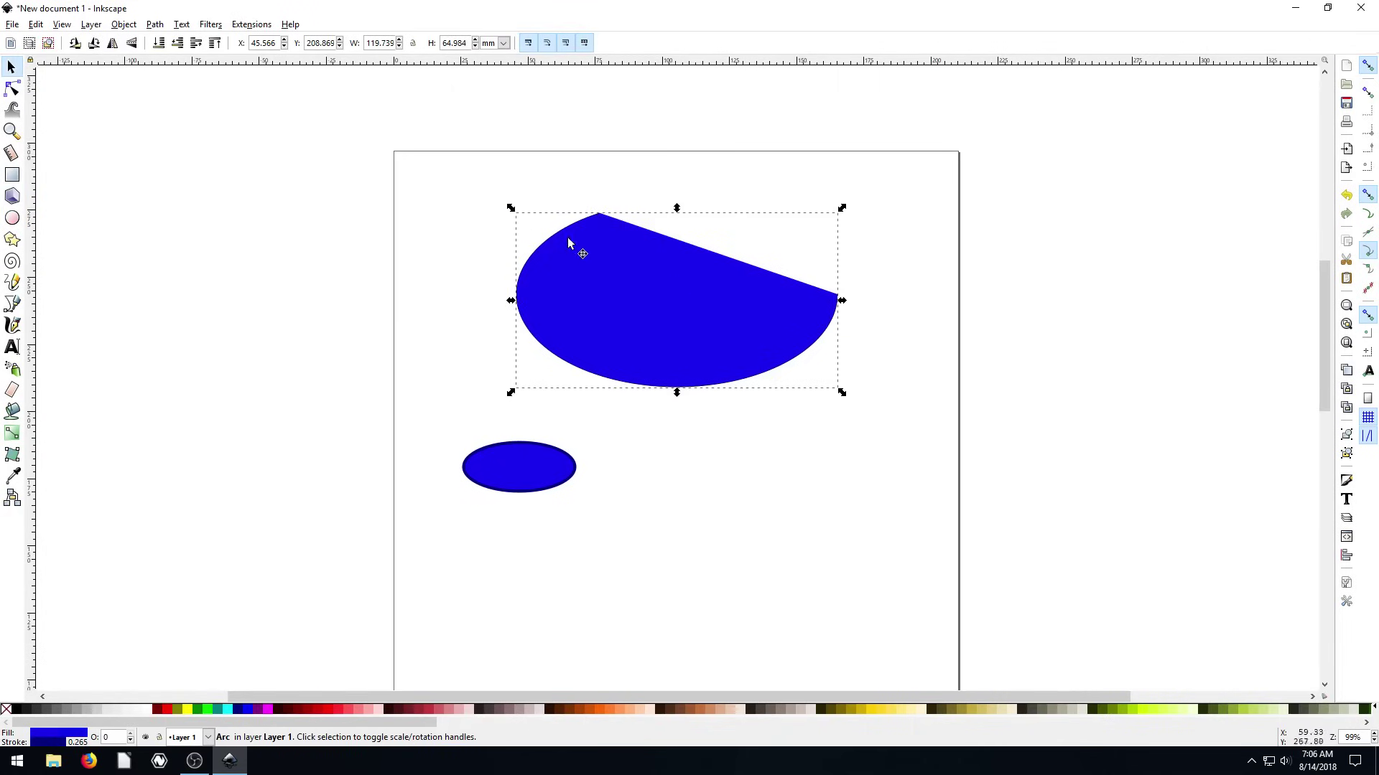
drag(669, 282, 707, 205)
click(762, 278)
drag(867, 285, 877, 332)
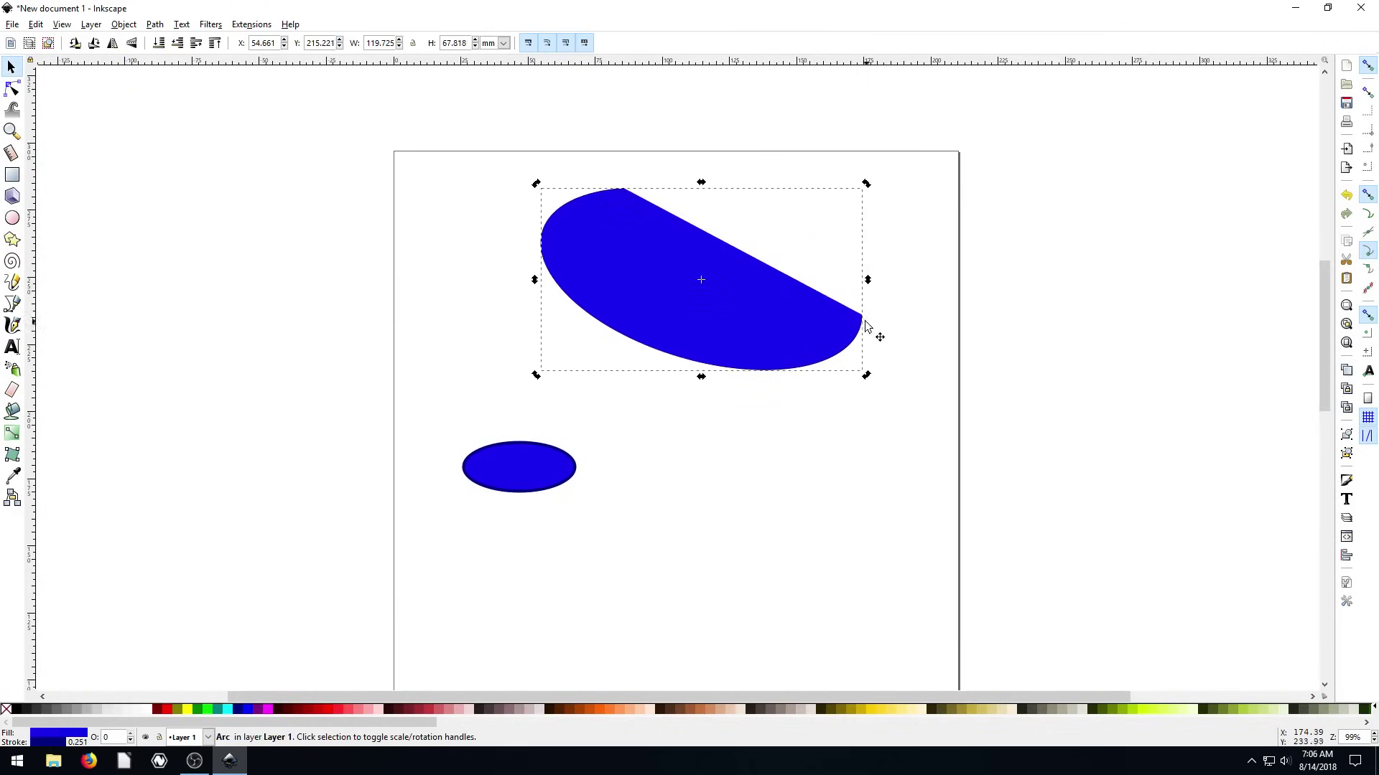
click(795, 269)
click(707, 304)
key(alt+Up)
Rotate the arc to point up-right, shift it left, and stretch it taller and narrower.
click(791, 277)
drag(870, 185, 681, 332)
drag(777, 270, 727, 277)
click(677, 237)
drag(652, 188, 652, 149)
drag(817, 254, 710, 253)
click(795, 279)
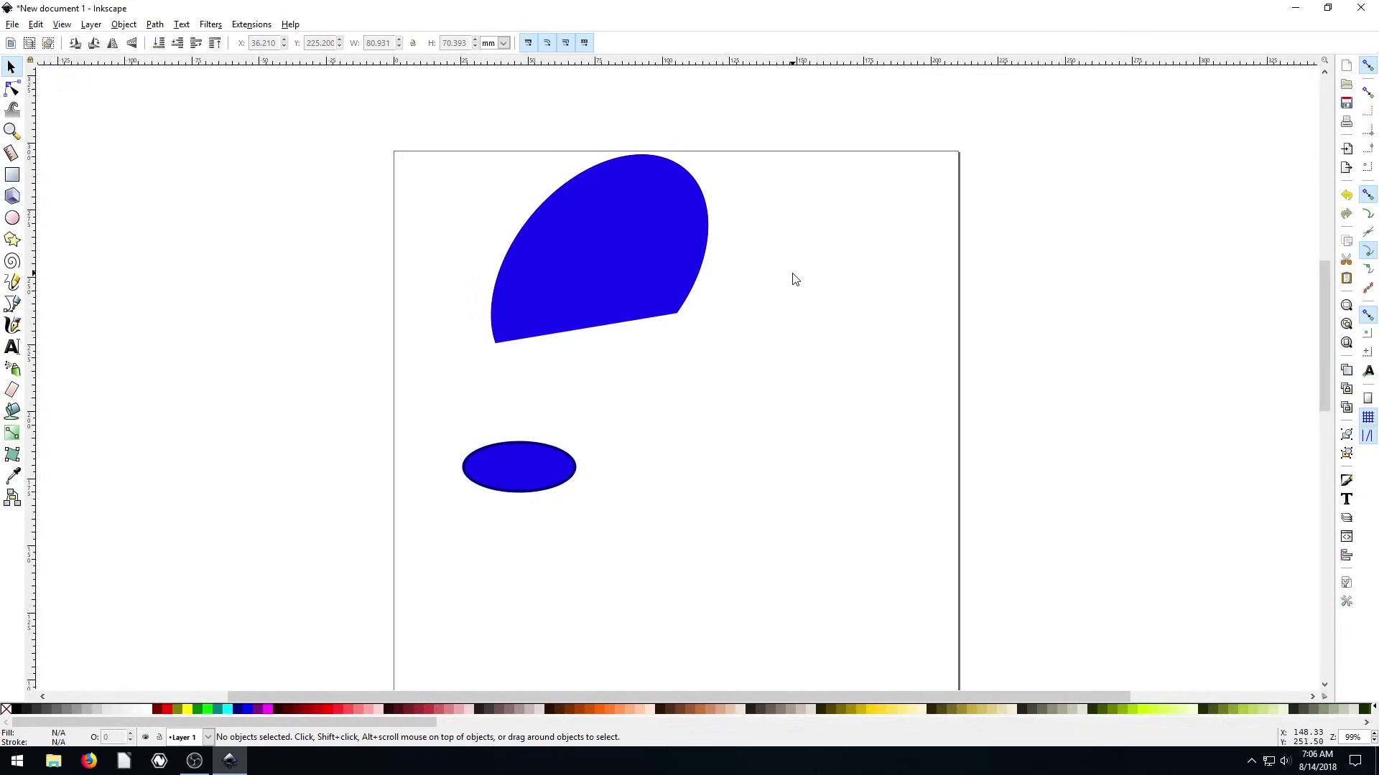
Close the arc into a whole ellipse and delete it.
click(643, 252)
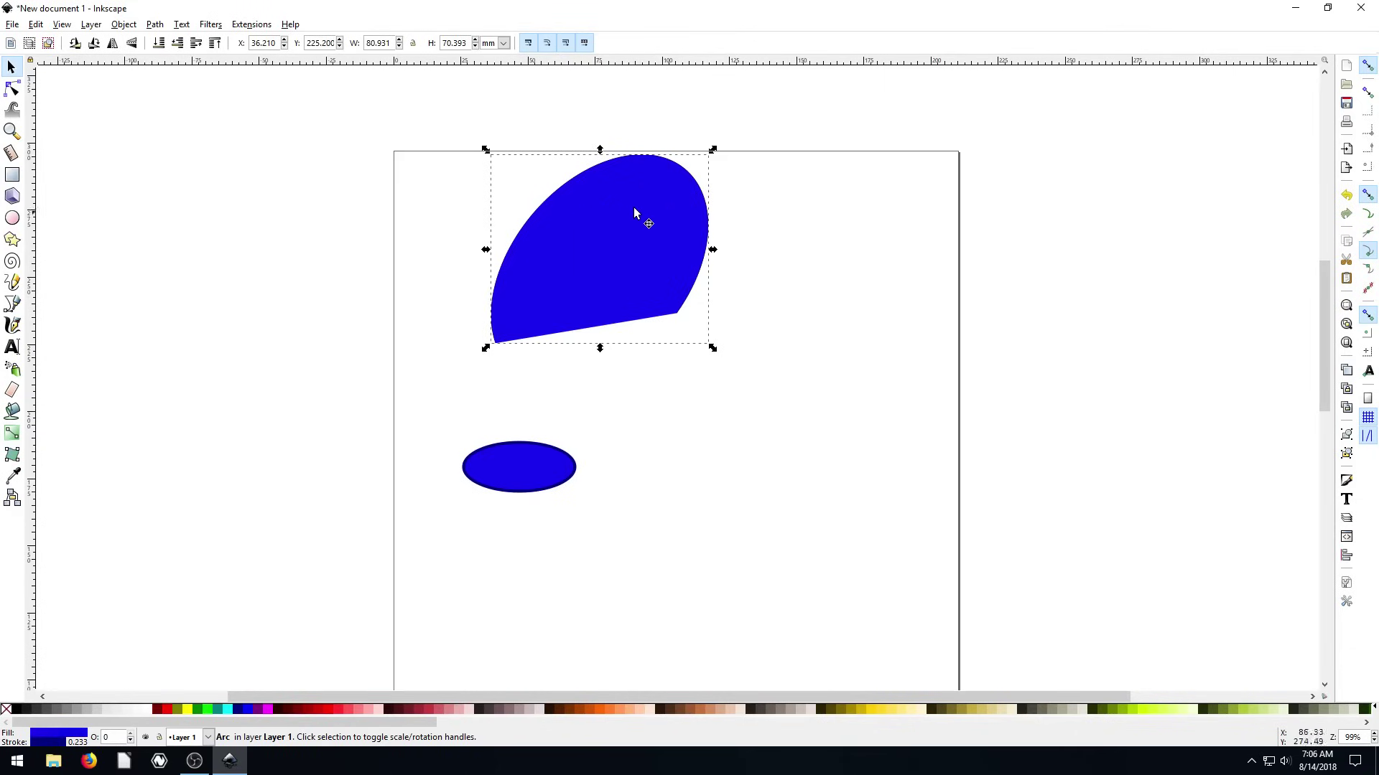
click(658, 205)
key(e)
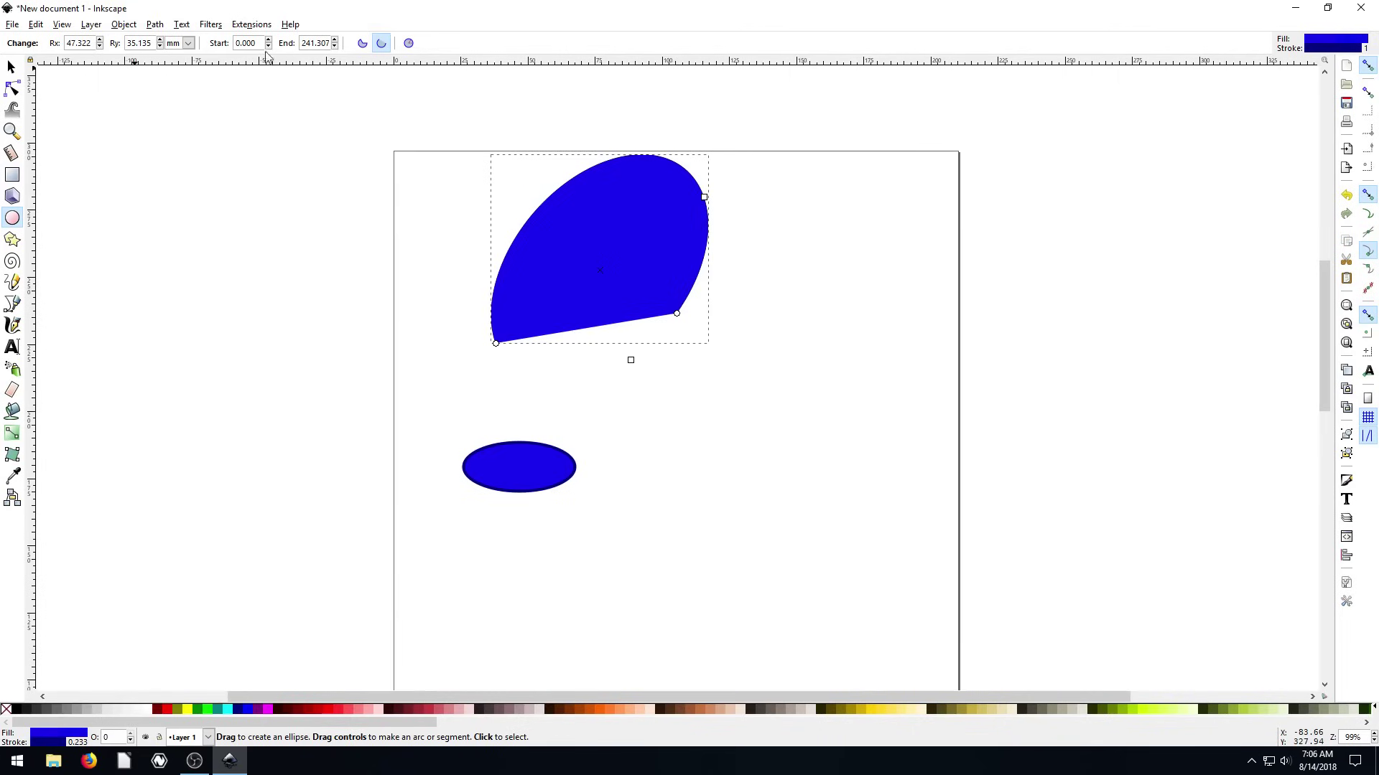
click(409, 43)
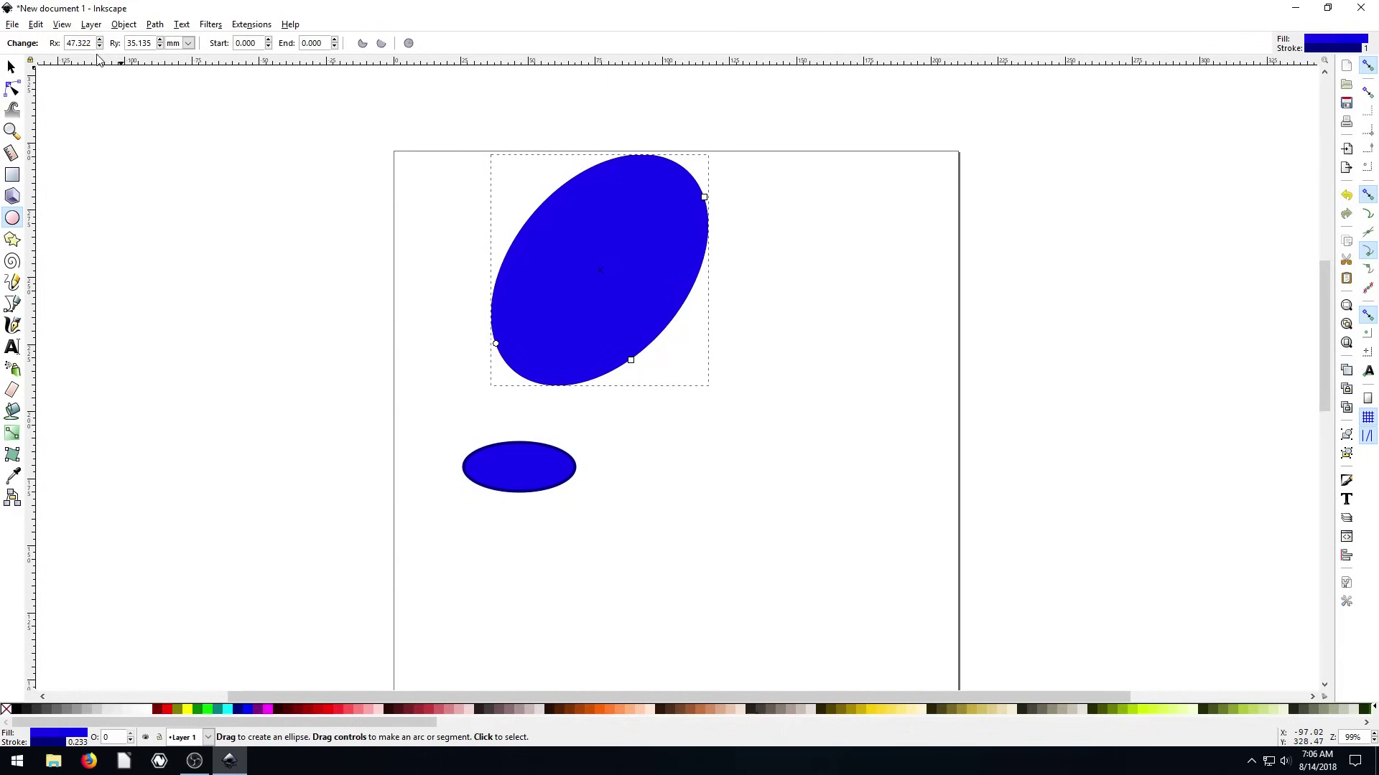
click(187, 44)
click(188, 46)
click(10, 67)
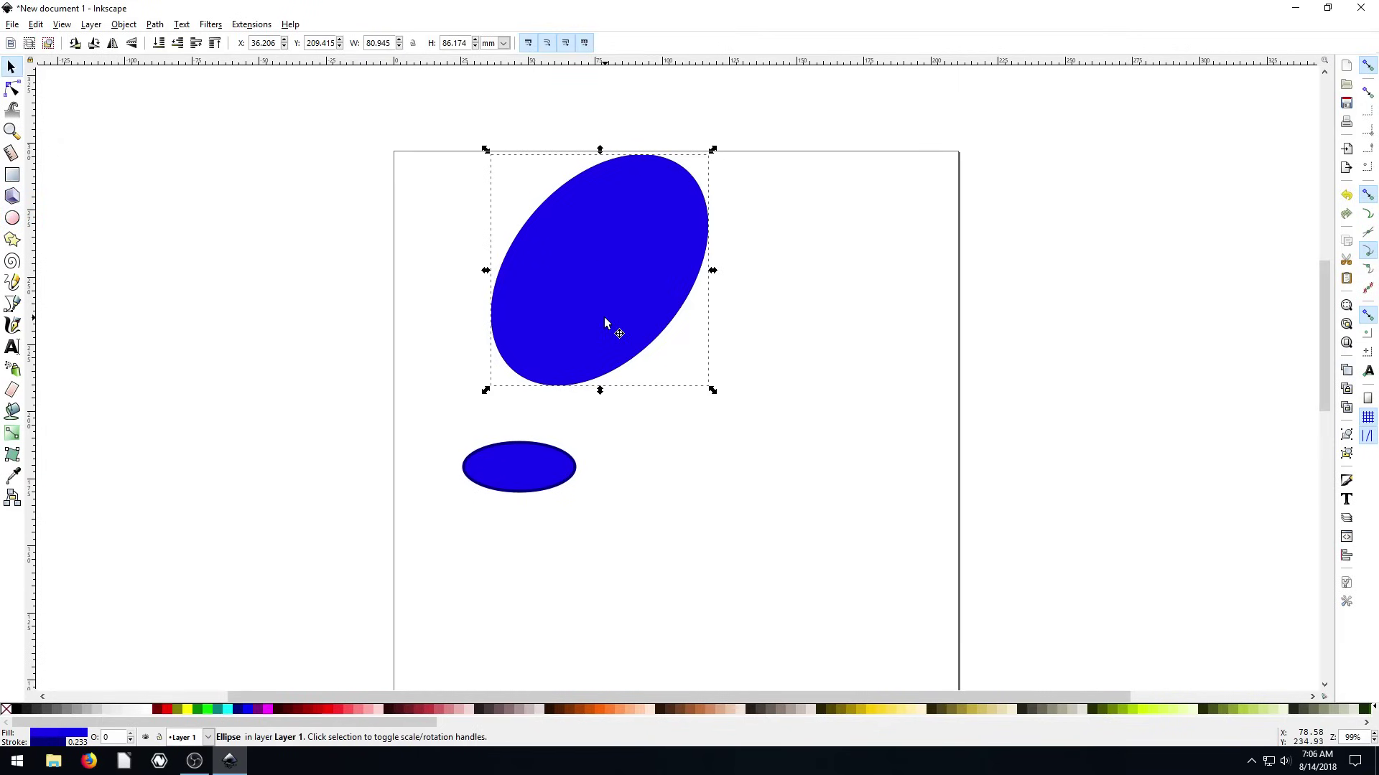
key(Delete)
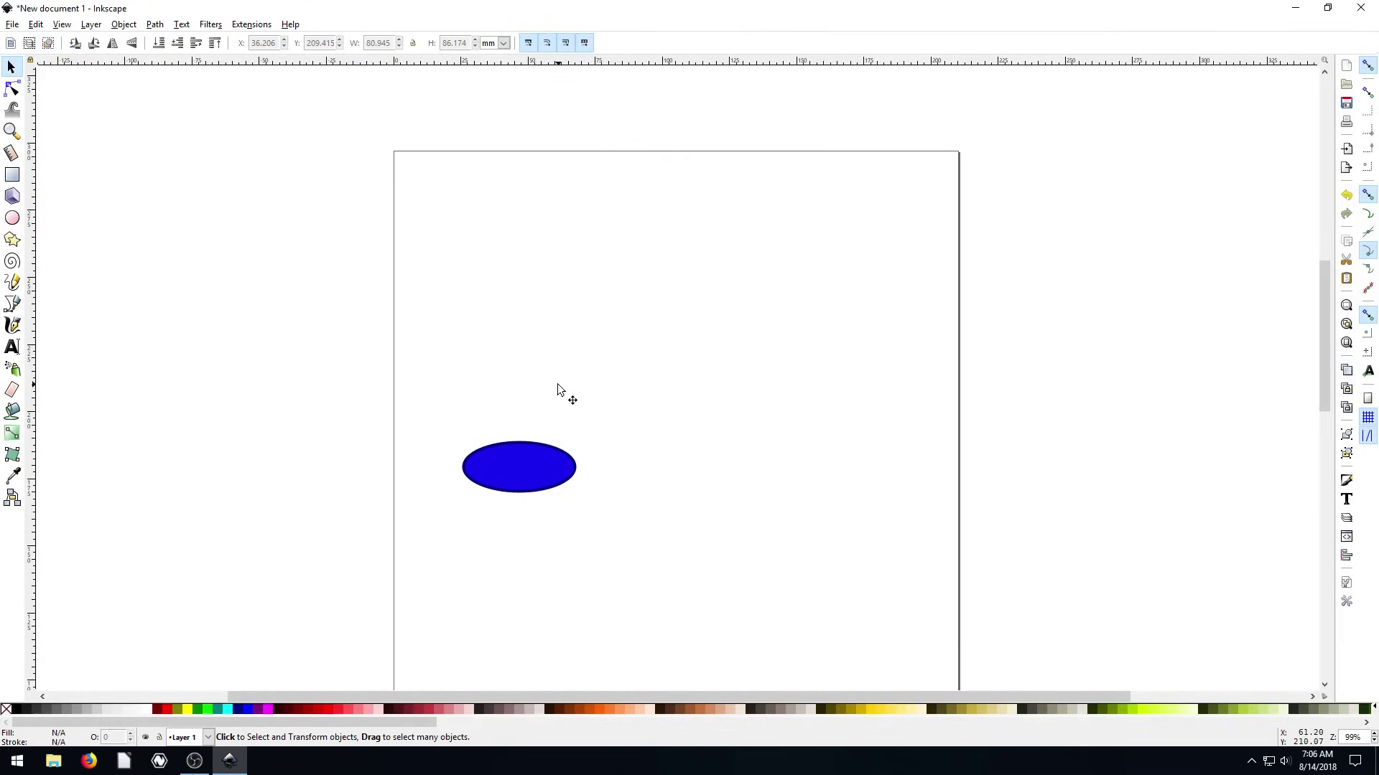
Move the small outlined ellipse and enlarge it to about 106 × 81.5 mm.
click(531, 471)
drag(526, 476, 420, 504)
drag(553, 403, 652, 357)
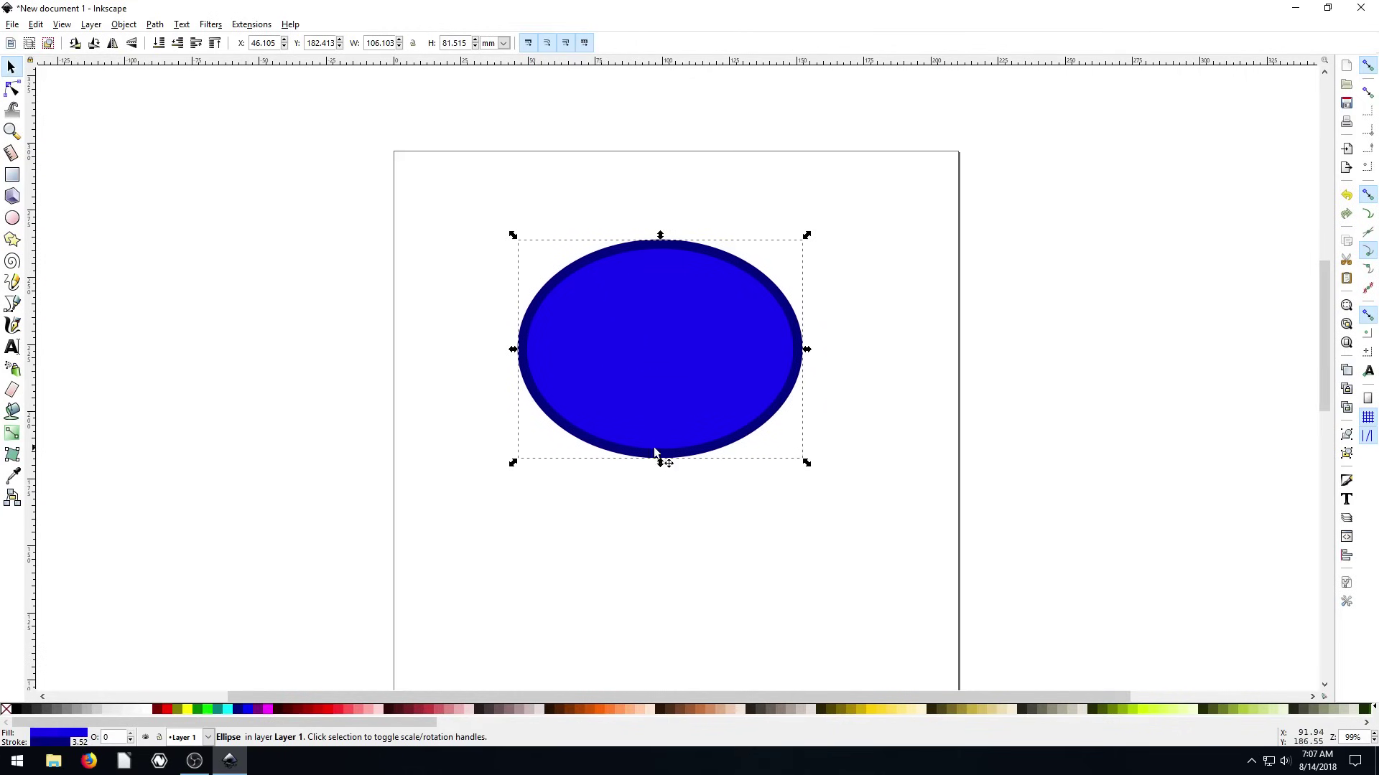
drag(618, 332, 486, 322)
Draw a blue circle about 70 × 67 mm to its right and reposition both shapes.
click(13, 219)
drag(767, 232, 957, 413)
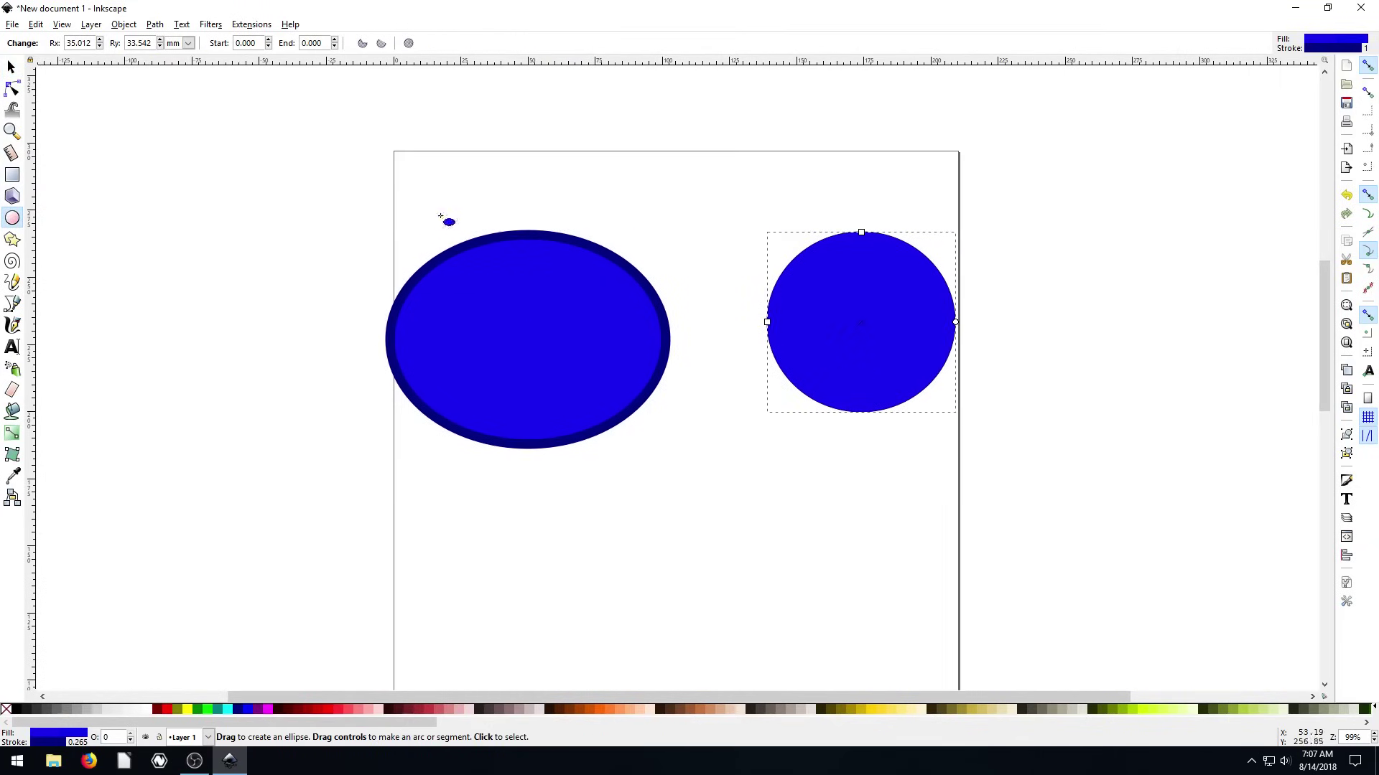
click(12, 67)
drag(865, 283, 805, 306)
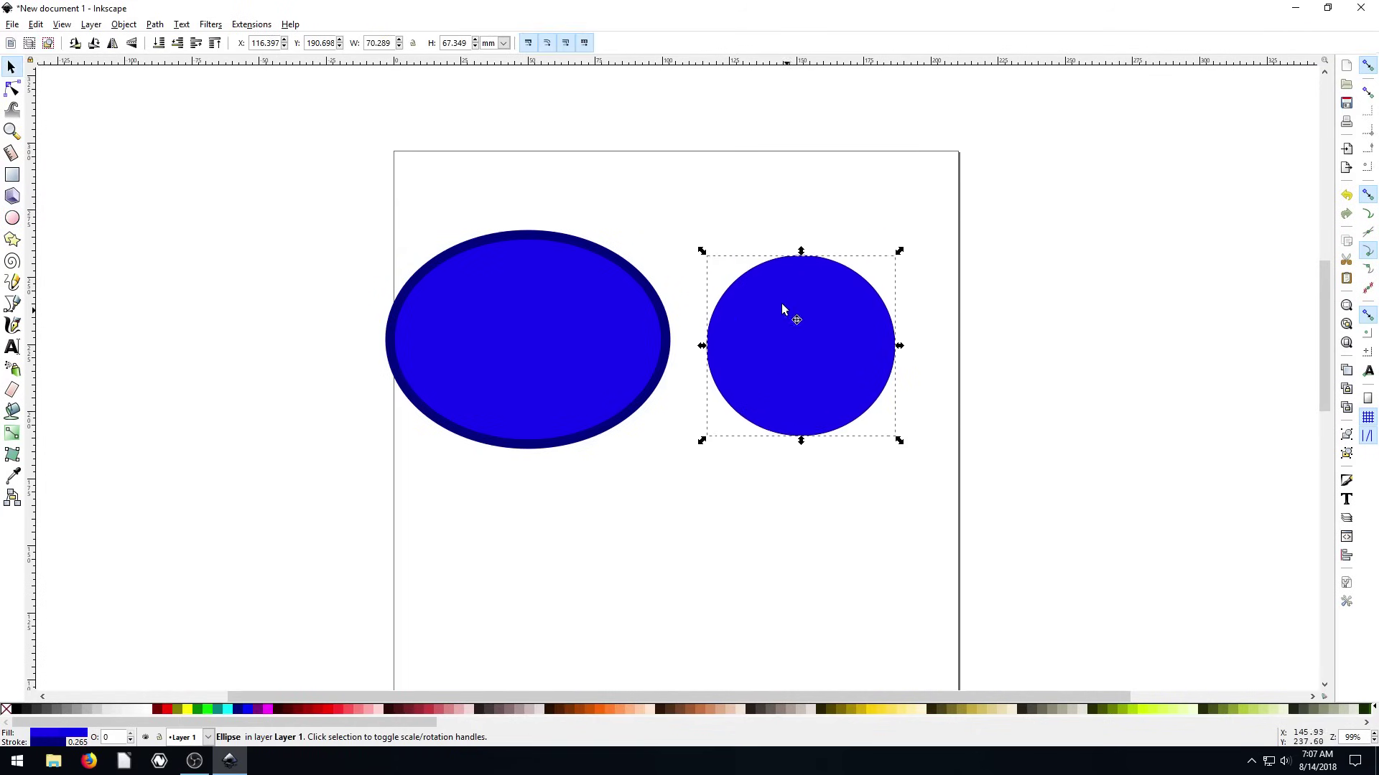
click(572, 295)
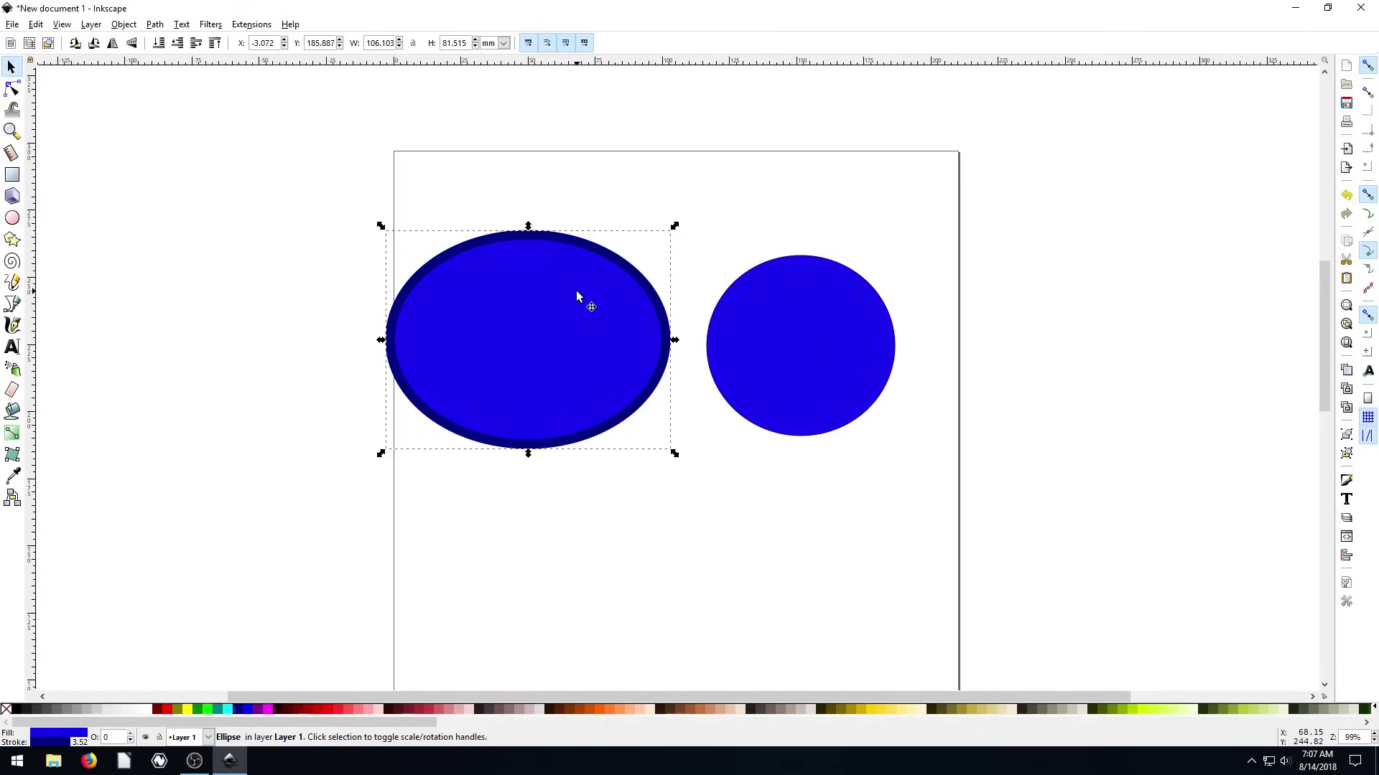
drag(532, 307, 522, 337)
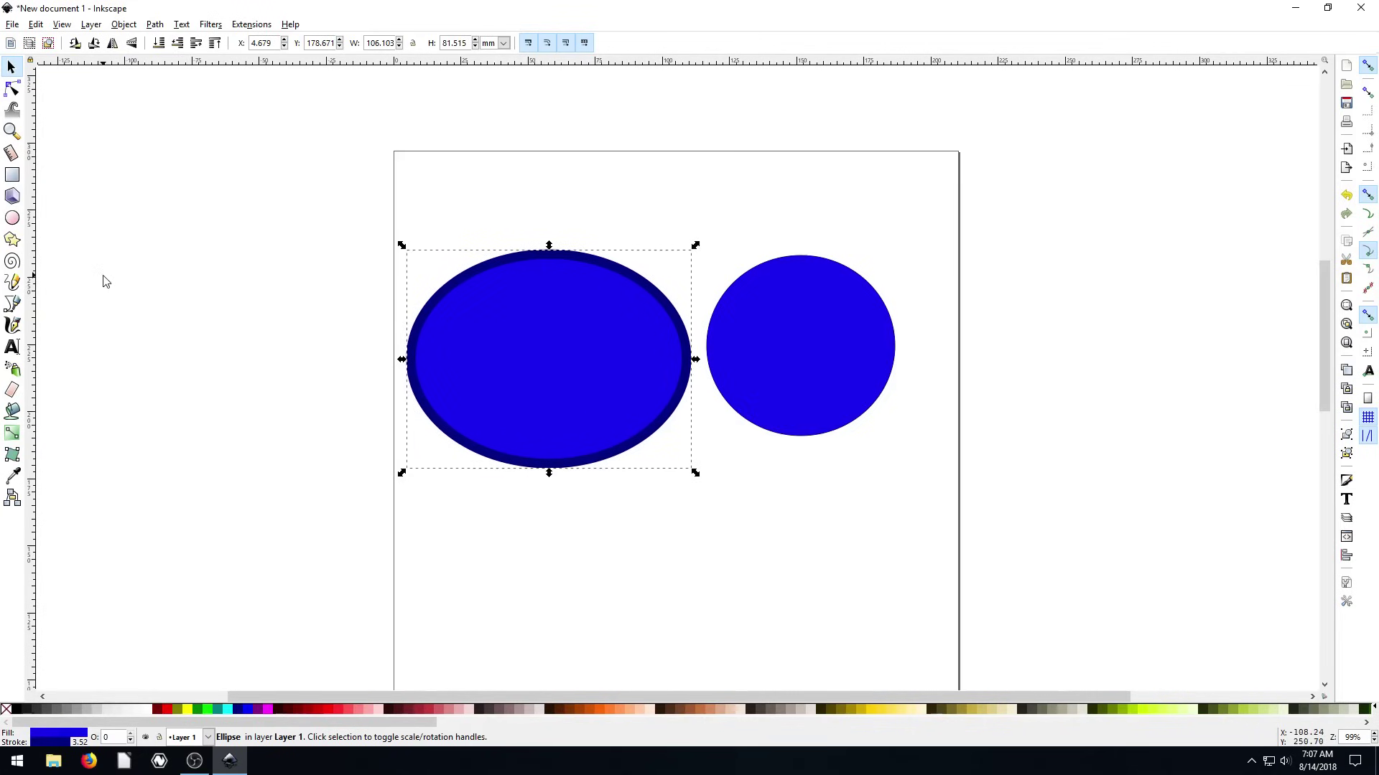
Draw a small outlined circle and enlarge it to about 148 × 137 mm.
click(12, 217)
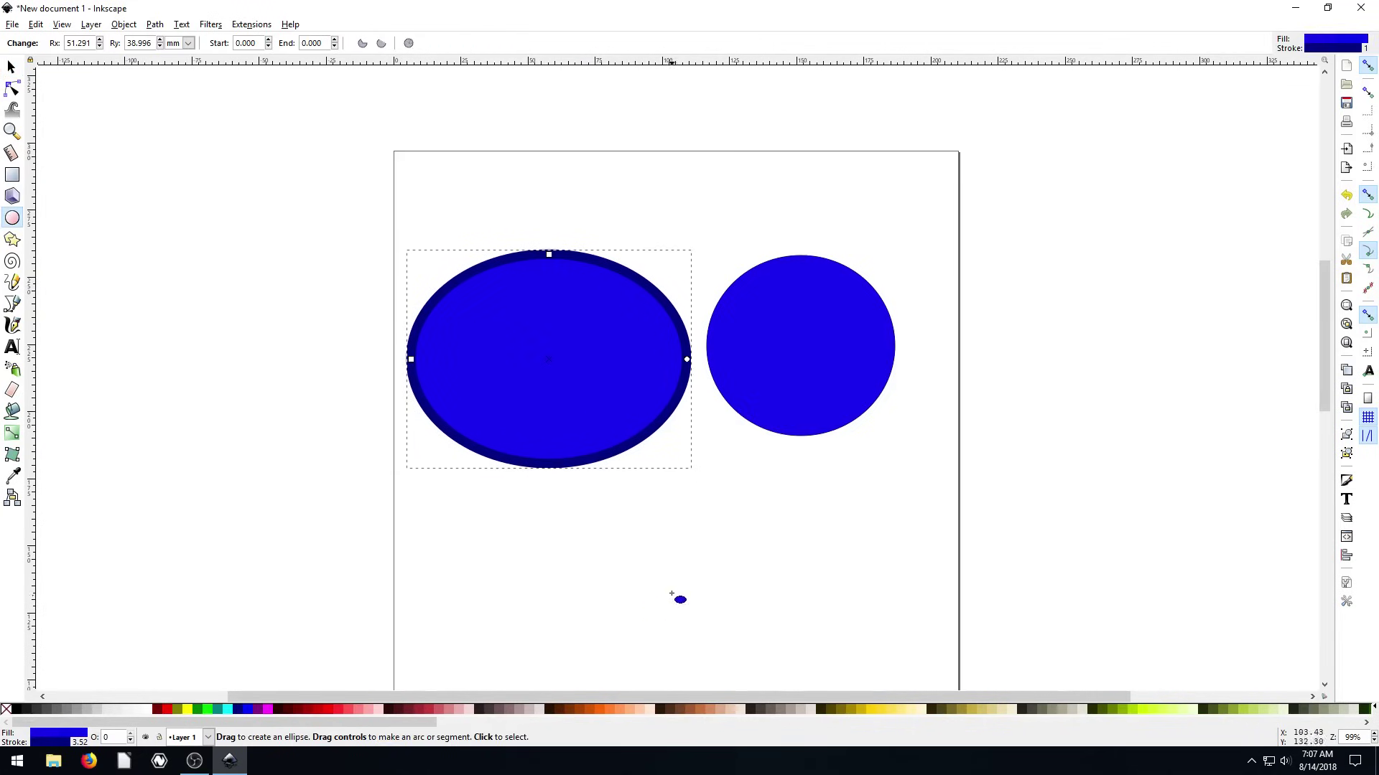
drag(689, 567, 708, 587)
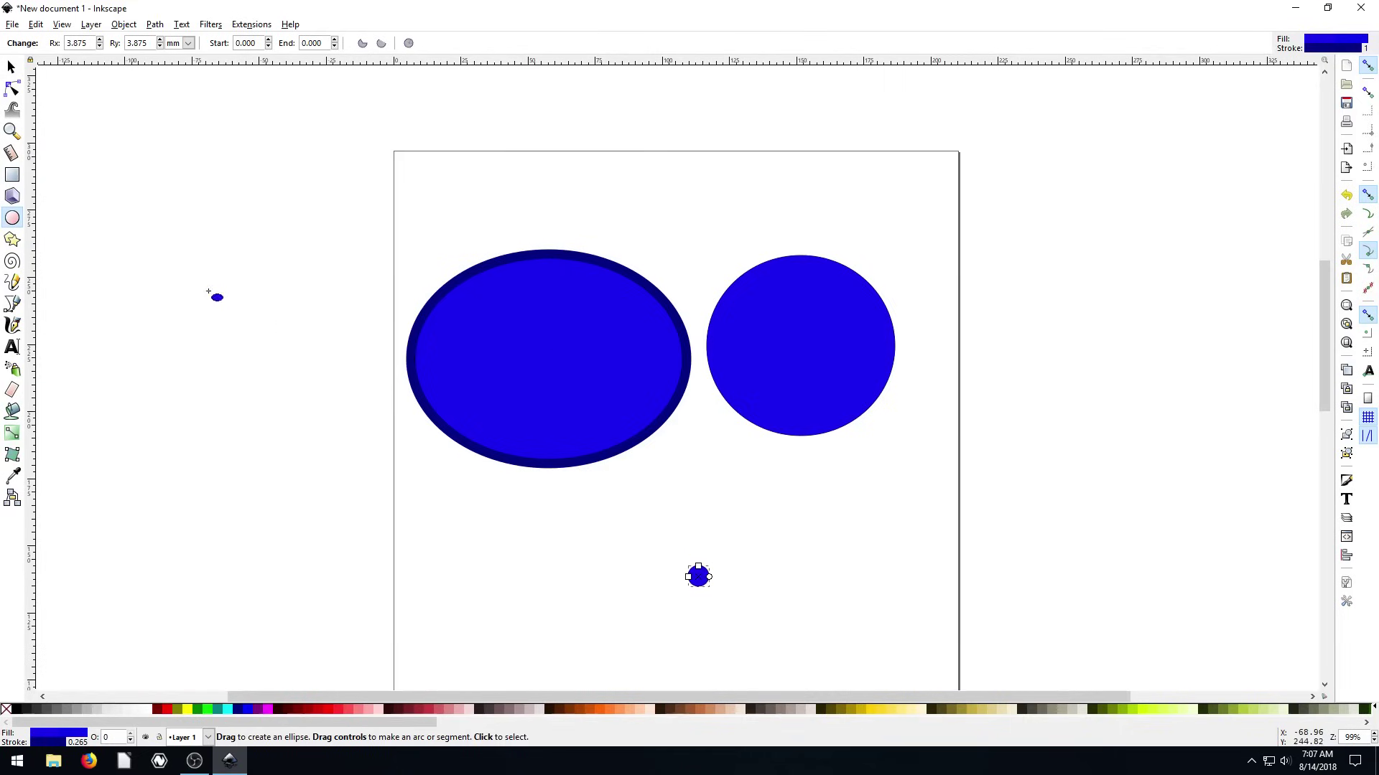
click(11, 66)
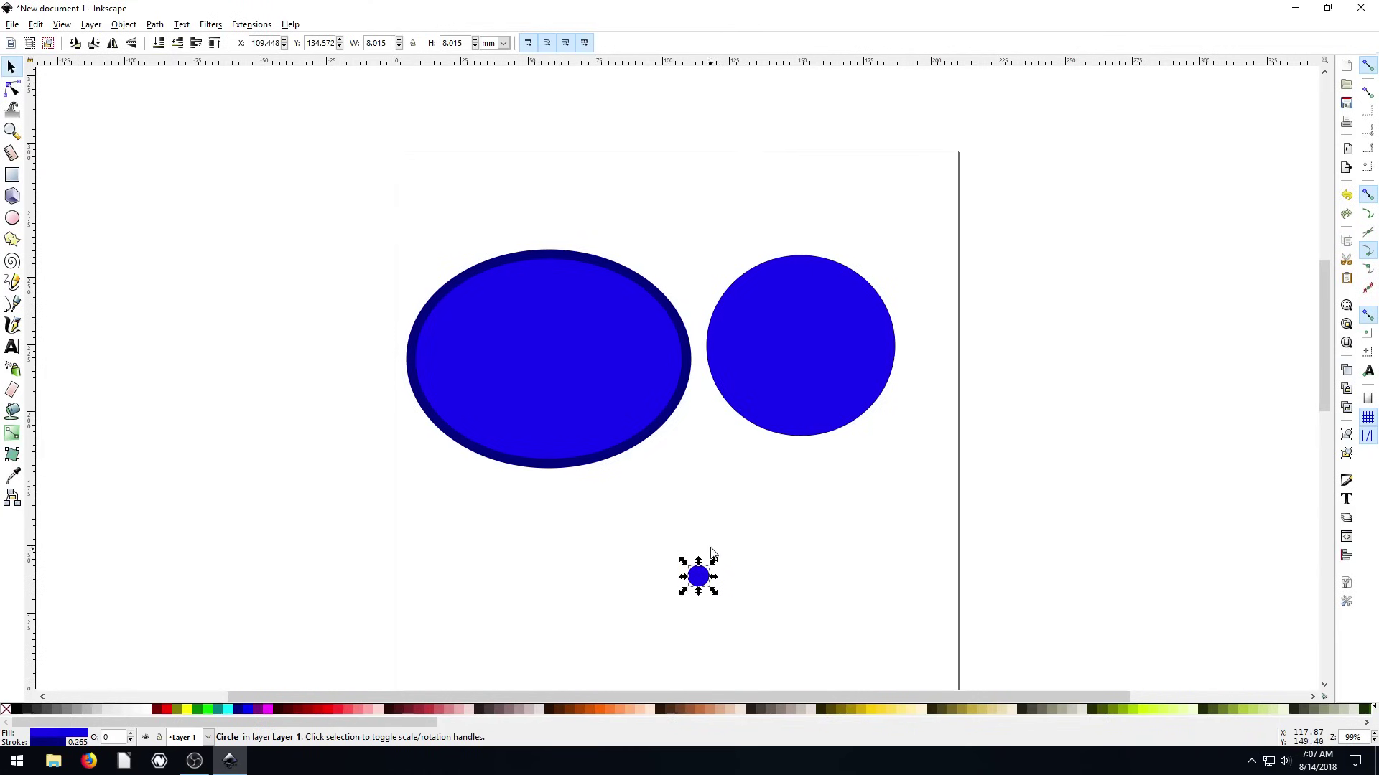
drag(714, 560, 1090, 217)
drag(860, 347, 909, 387)
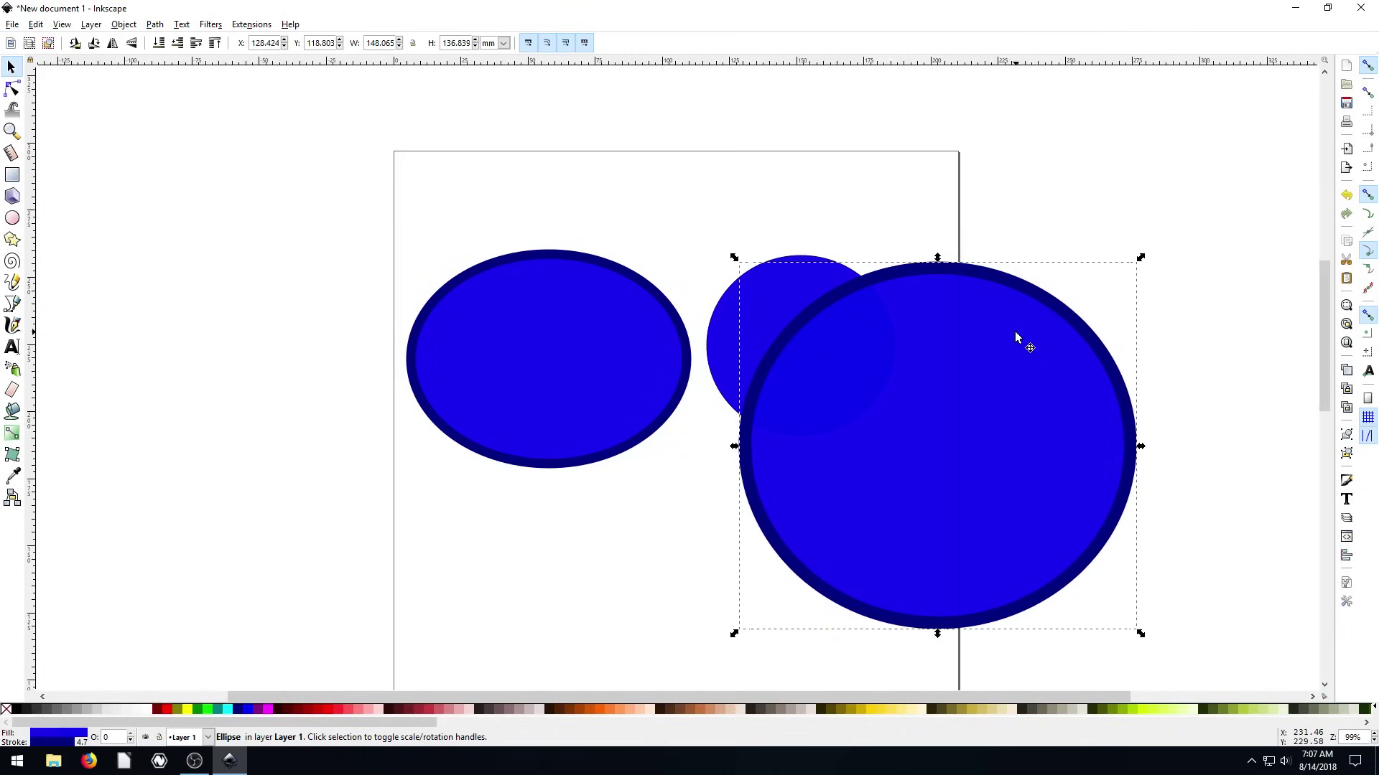
Move the large circle left over the ellipse and the plain circle to the top-right.
drag(1046, 314, 406, 287)
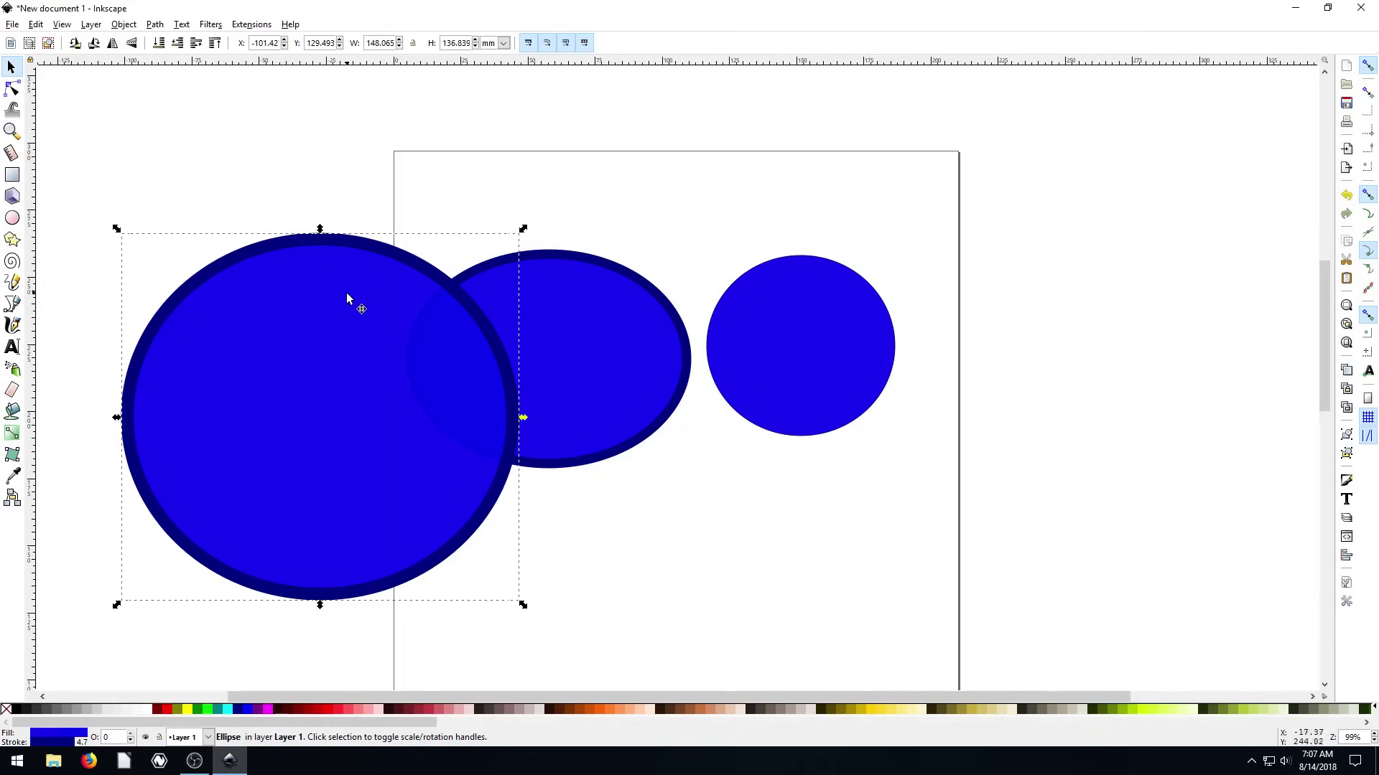
drag(511, 335, 471, 322)
click(788, 309)
drag(788, 308, 852, 246)
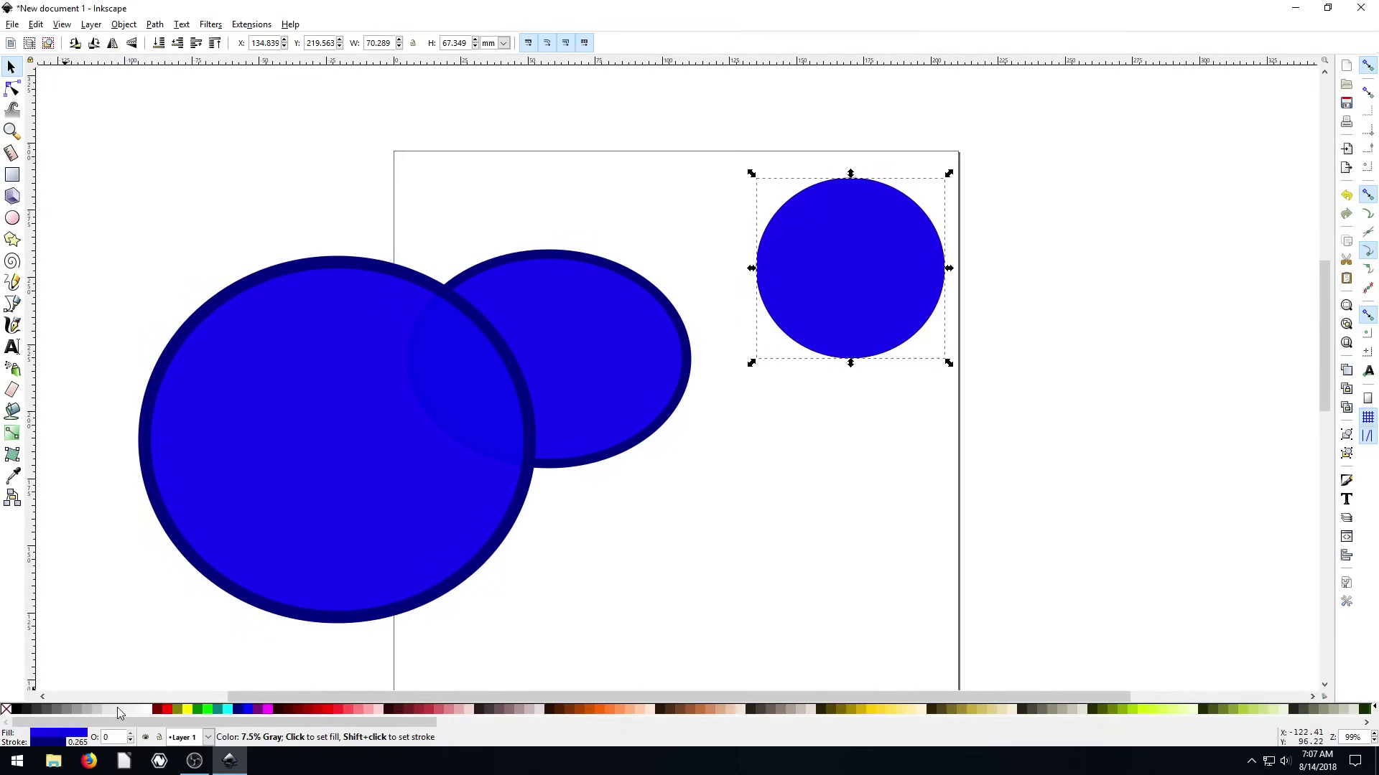
Fill the top-right circle with white, leaving only its thin outline.
click(148, 710)
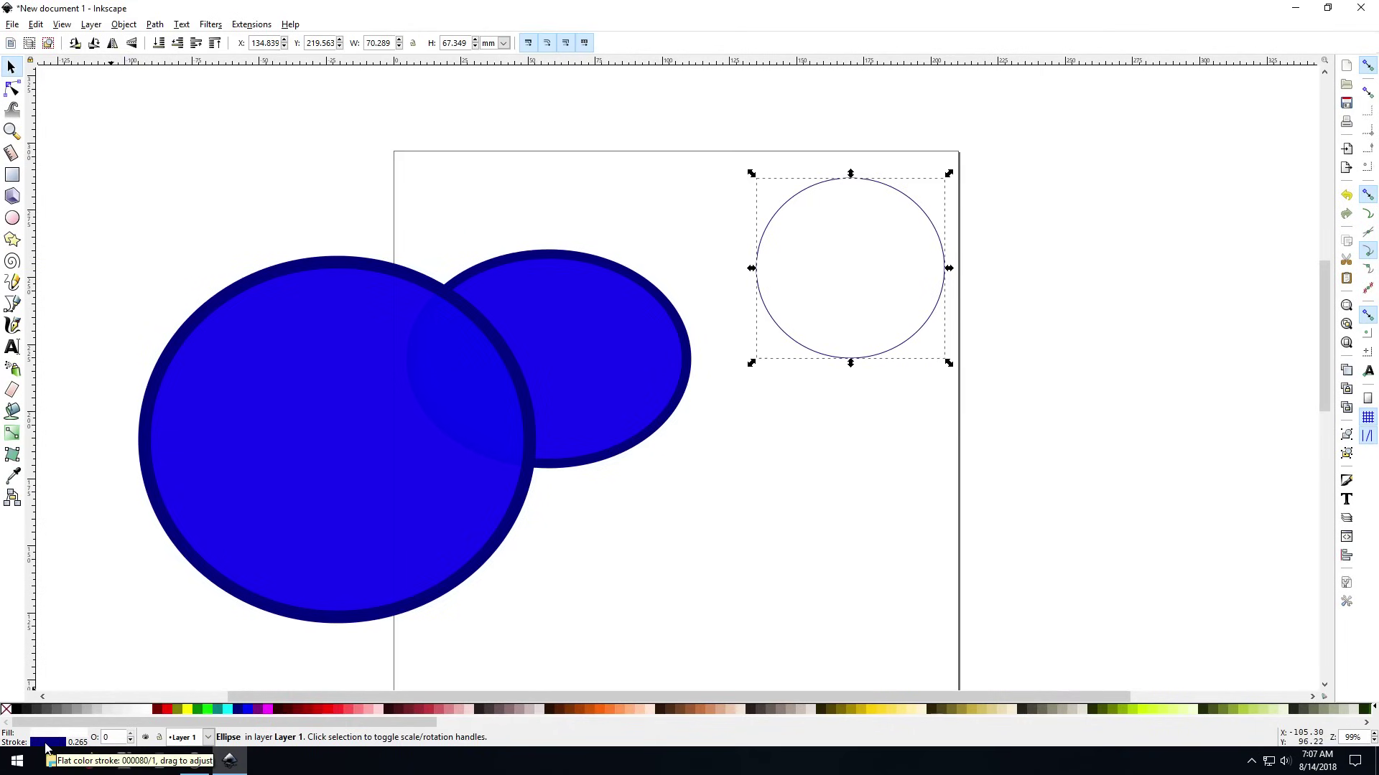
Move the large left circle up, fill it red and give it a black outline.
click(362, 319)
drag(348, 292, 339, 184)
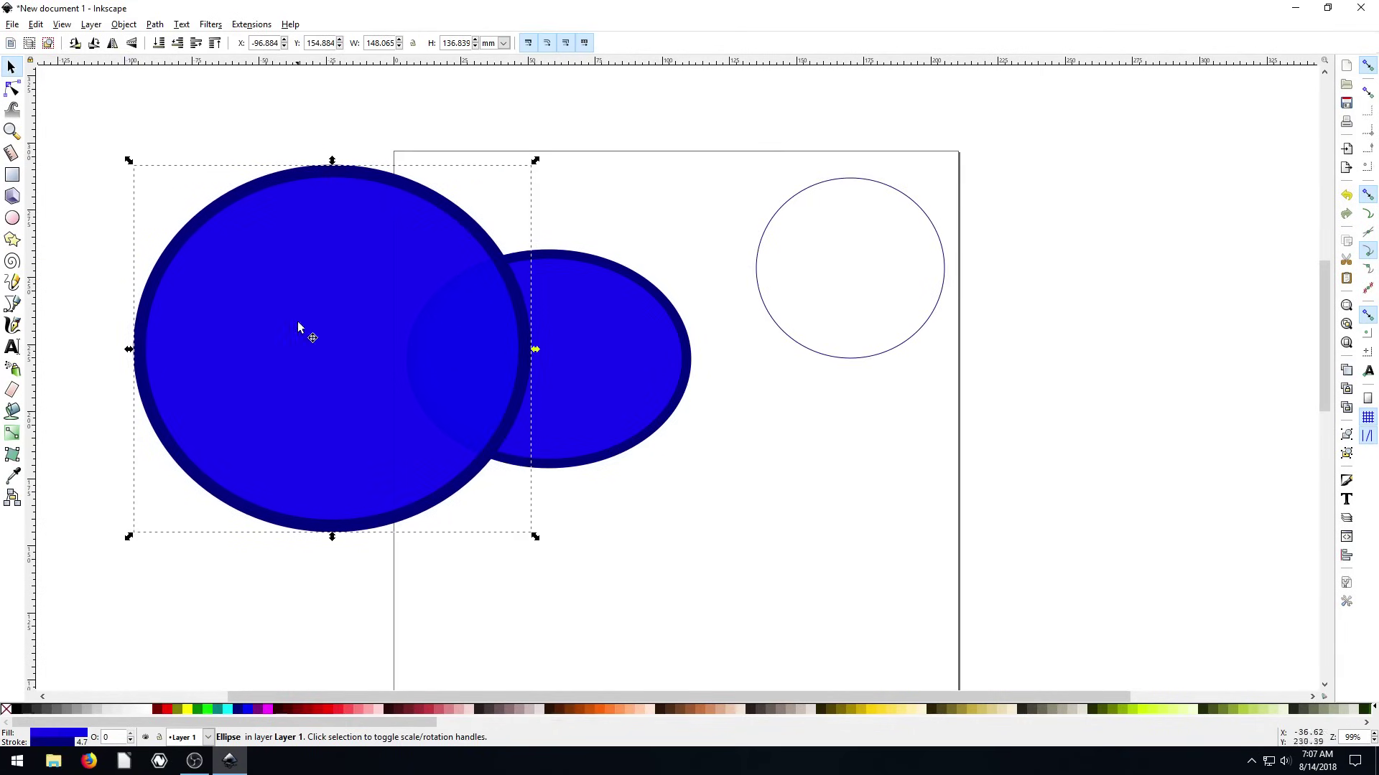
click(165, 709)
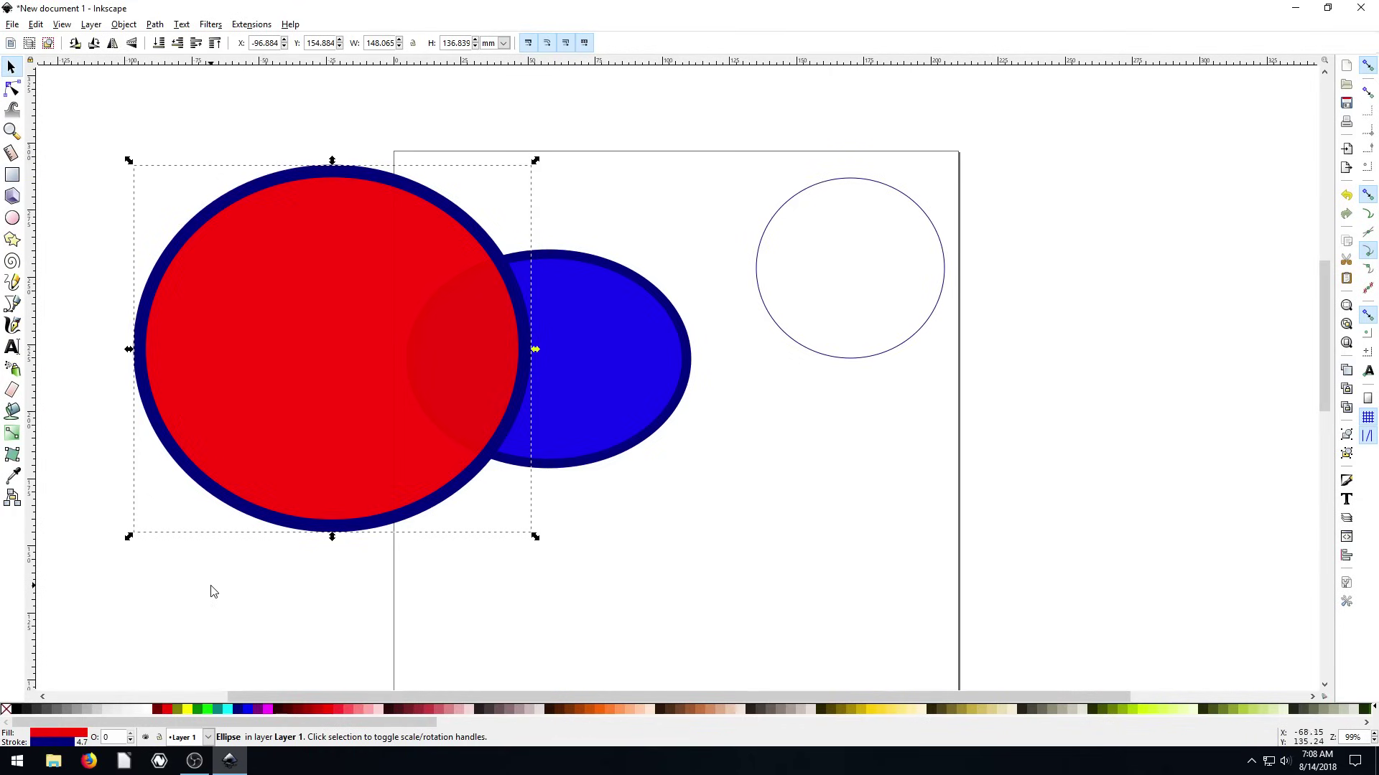
shift+click(188, 709)
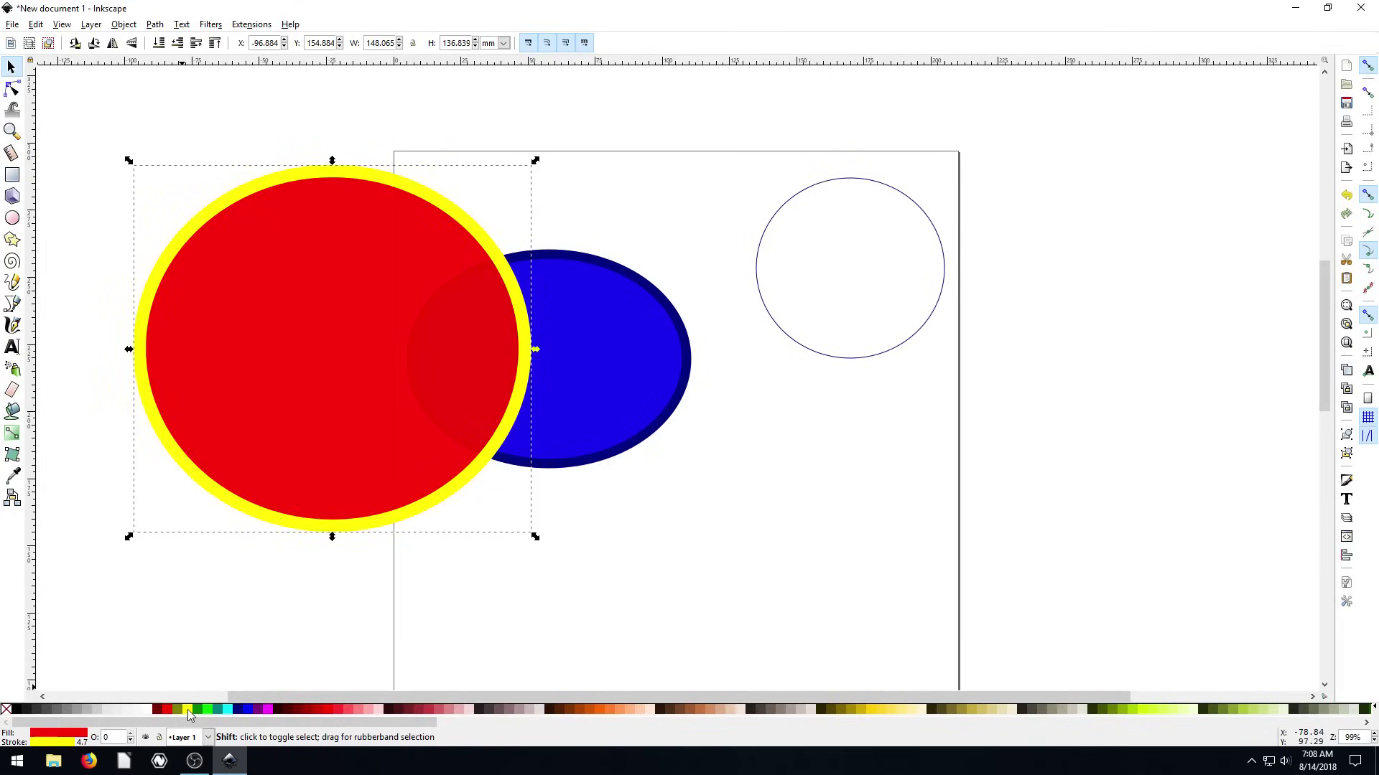
shift+click(209, 710)
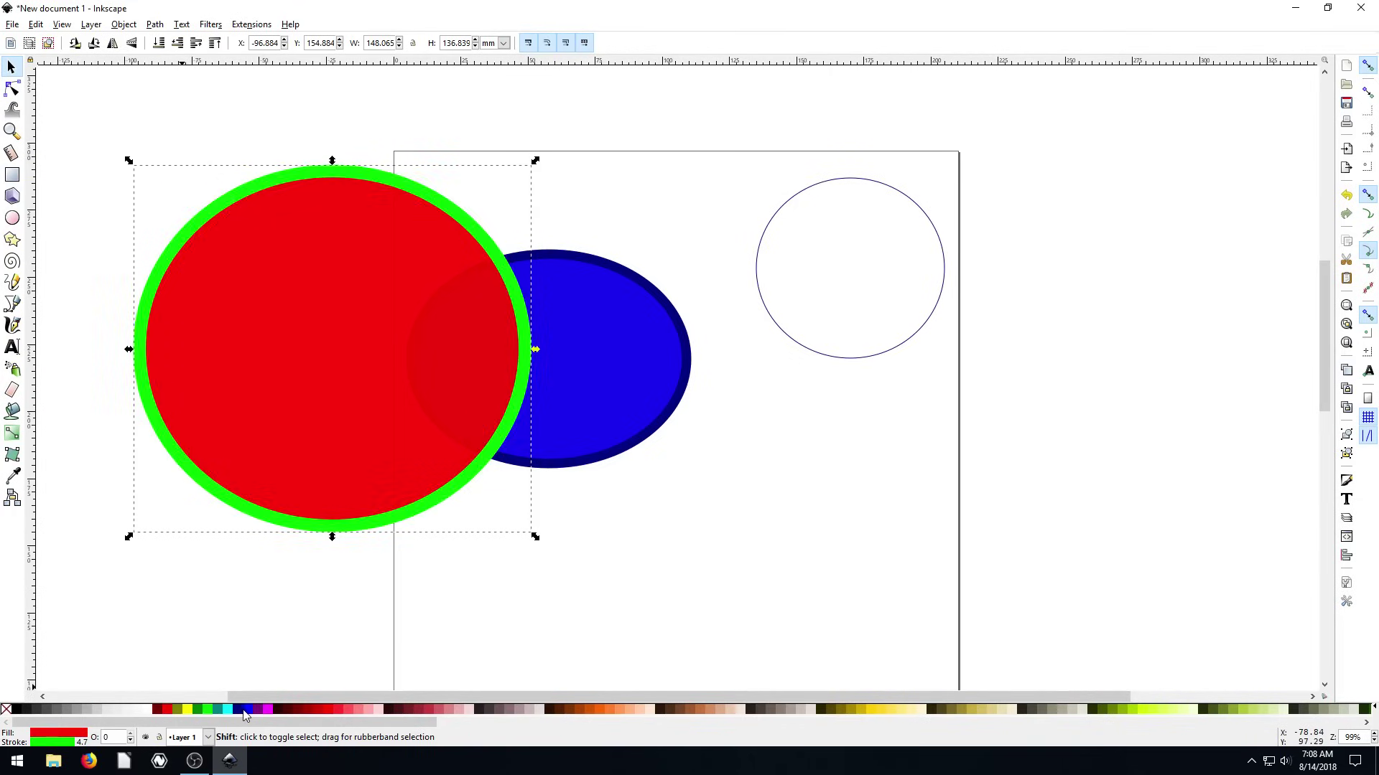
shift+click(227, 709)
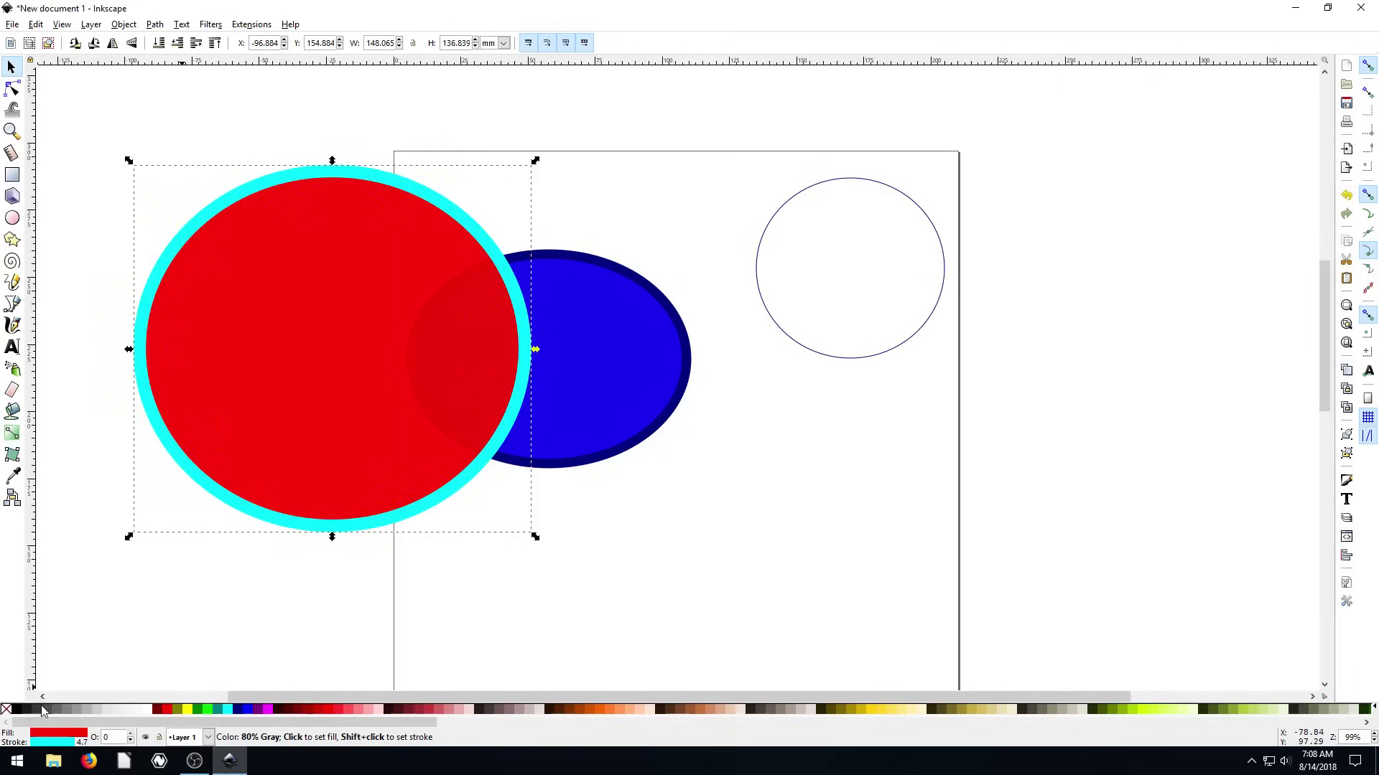
shift+click(16, 710)
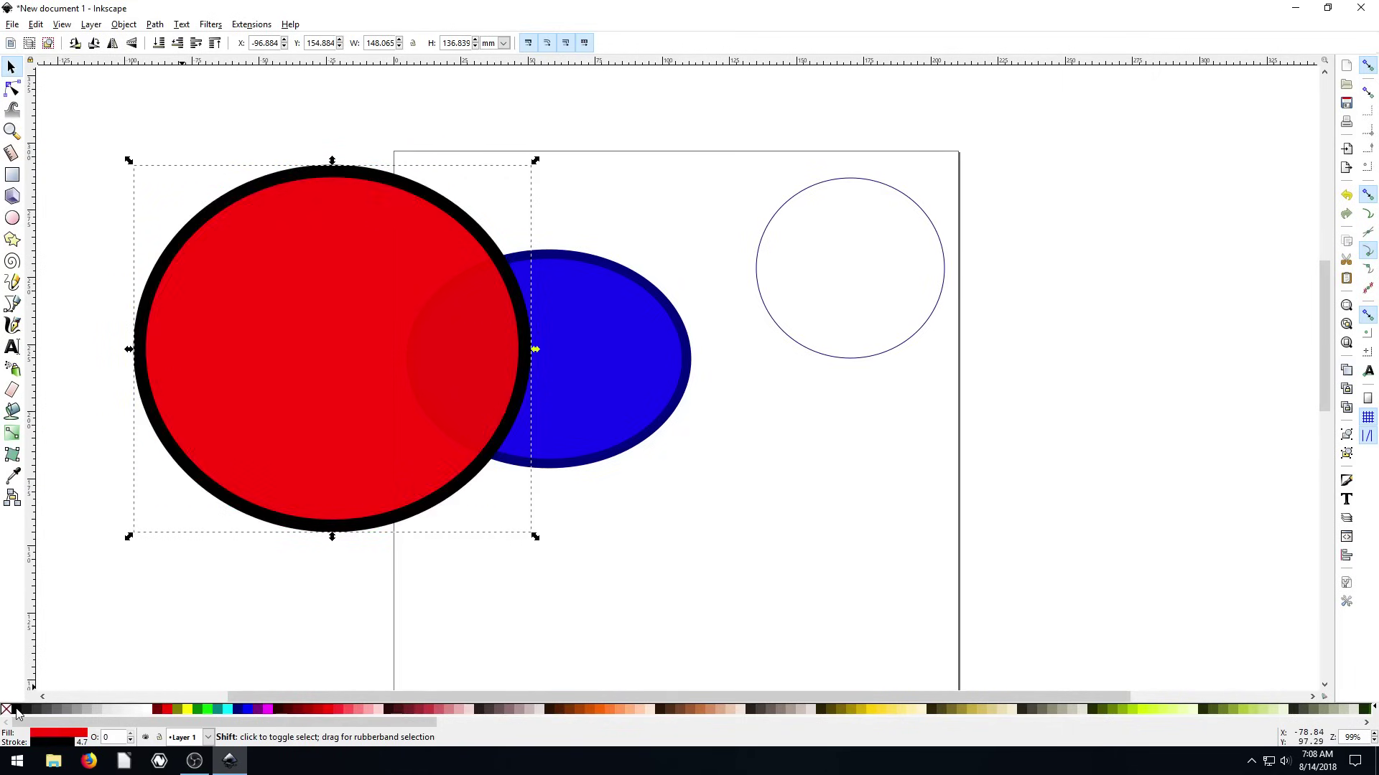
click(273, 609)
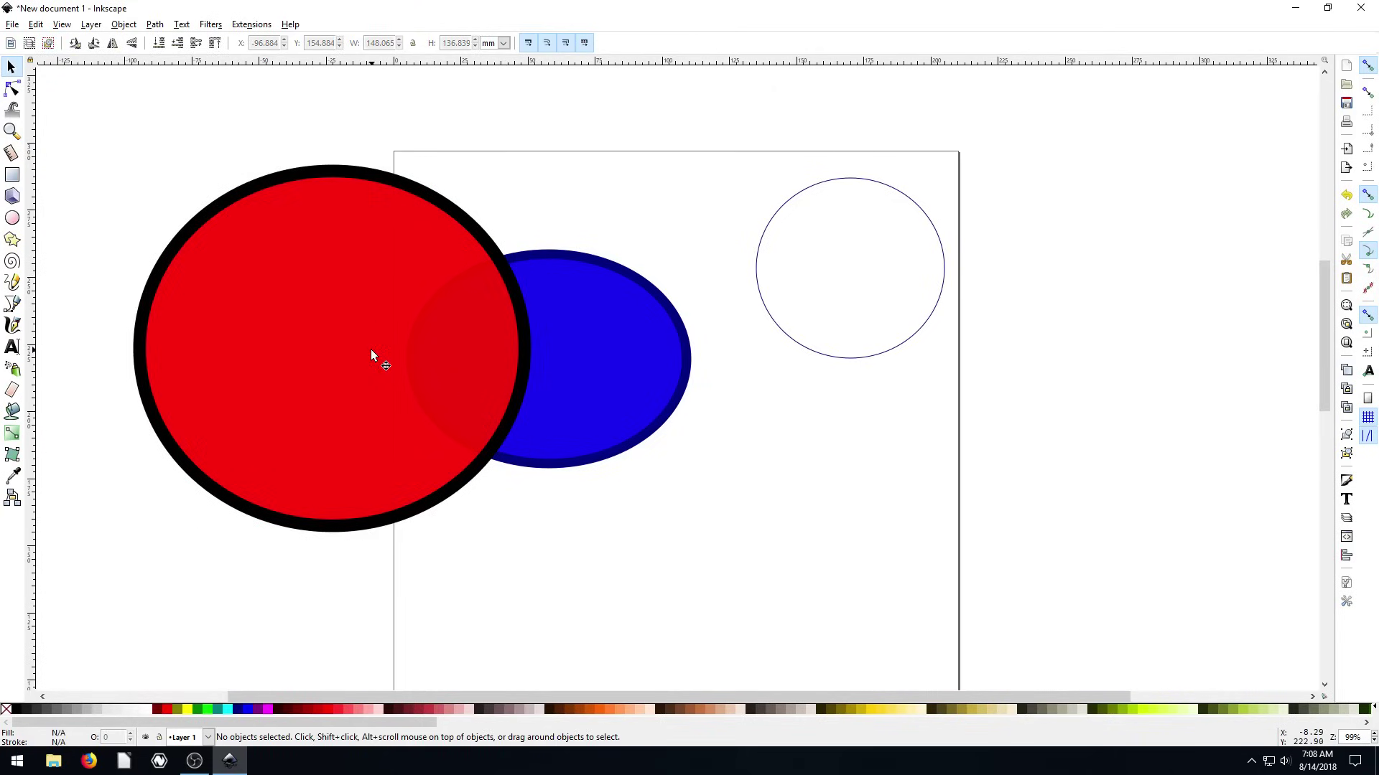
Shift the red circle right and down and move the blue ellipse slightly higher.
mouse_move(353, 194)
mouse_down()
mouse_move(385, 202)
mouse_move(369, 212)
mouse_up()
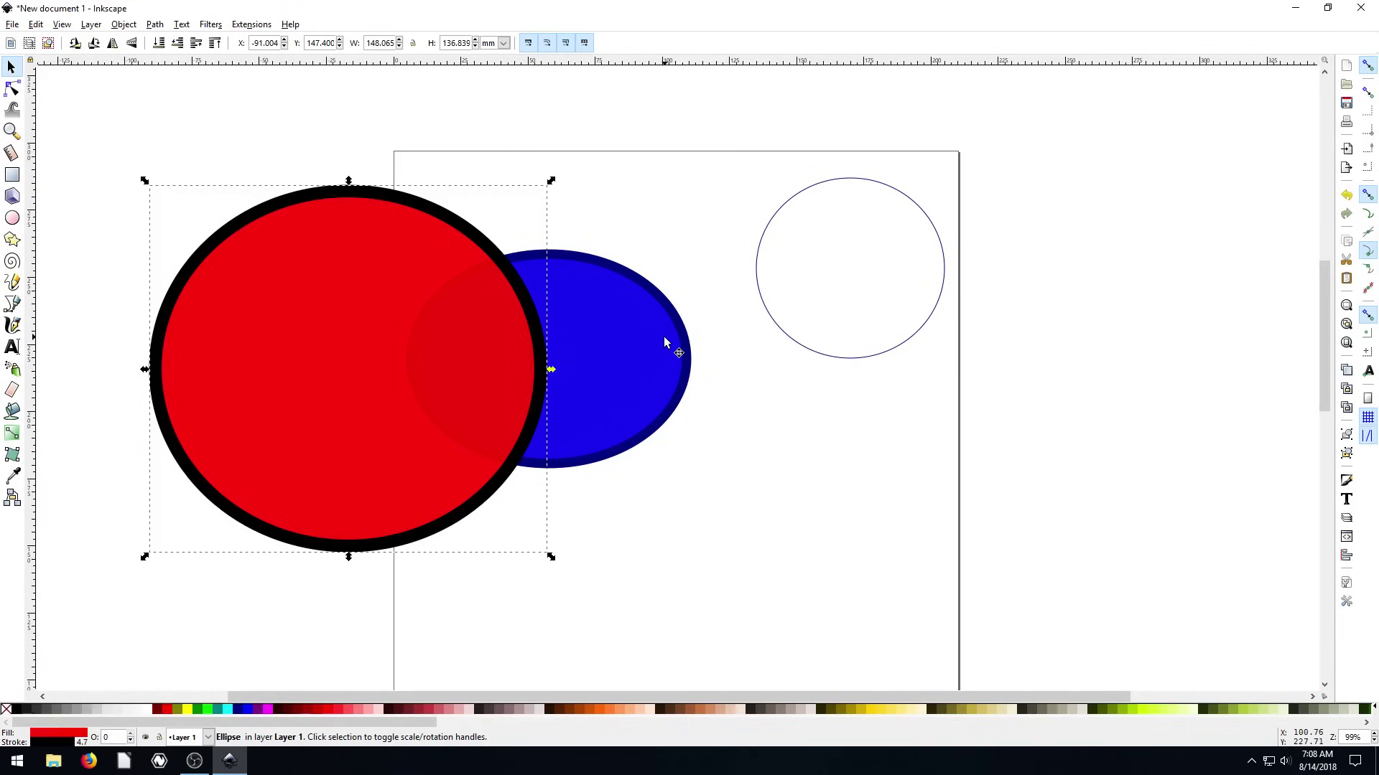
drag(360, 194, 358, 189)
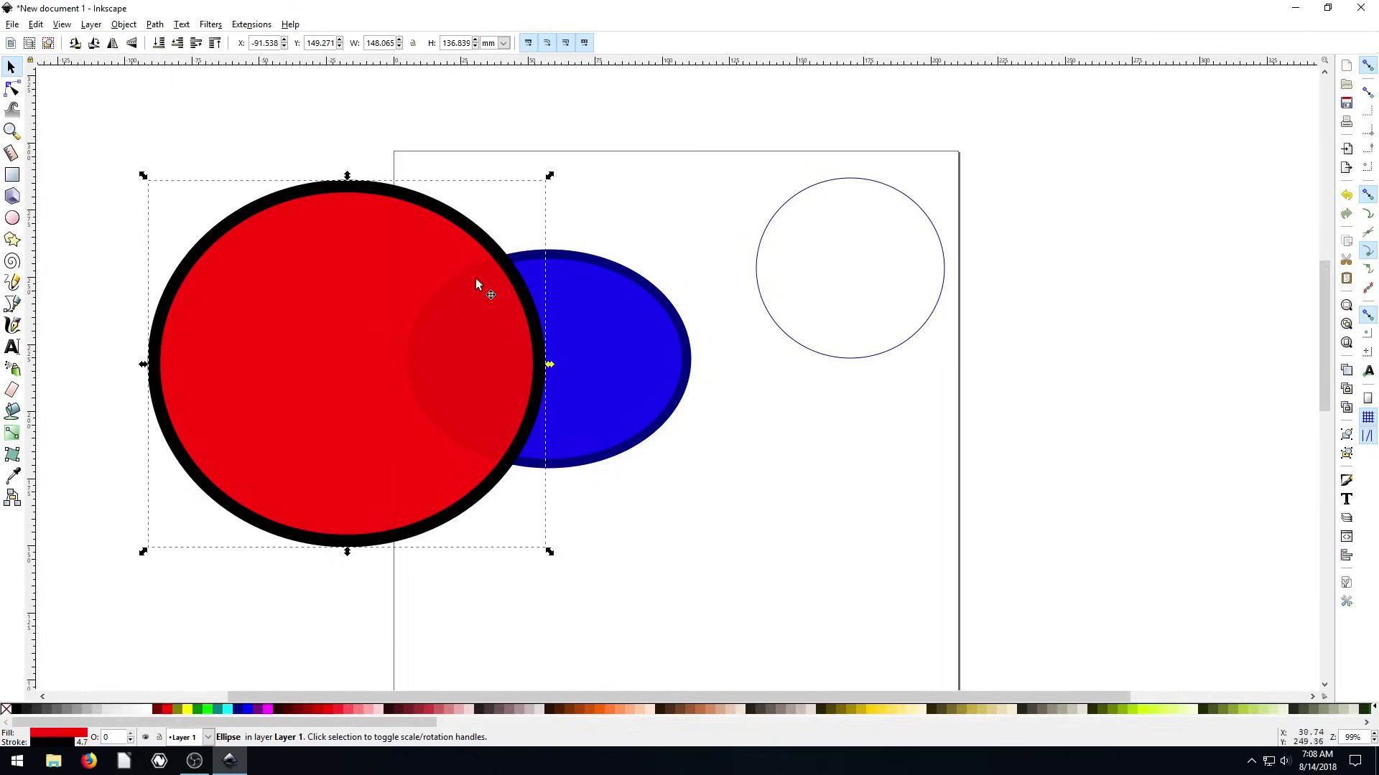
drag(617, 313, 588, 290)
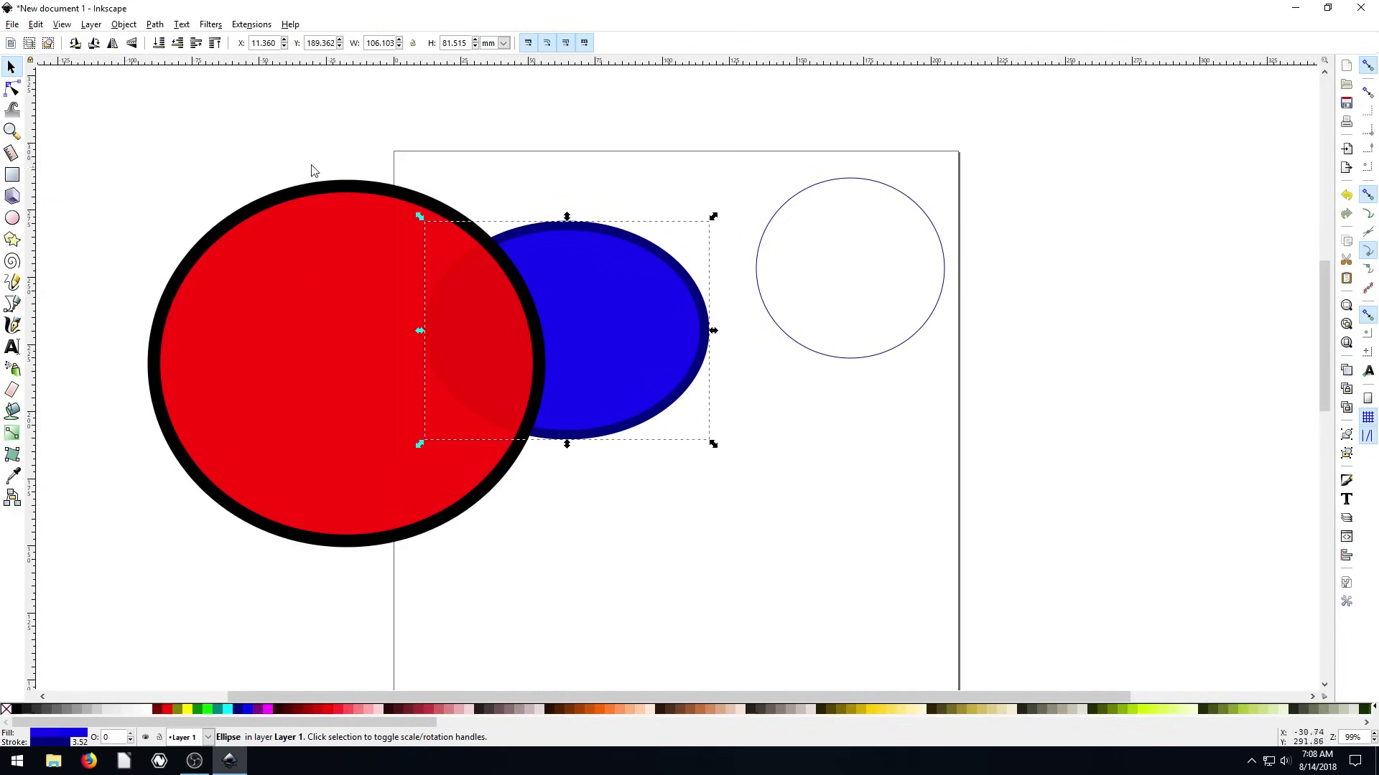
Raise the blue ellipse one step, then lower it back behind the red circle.
click(196, 44)
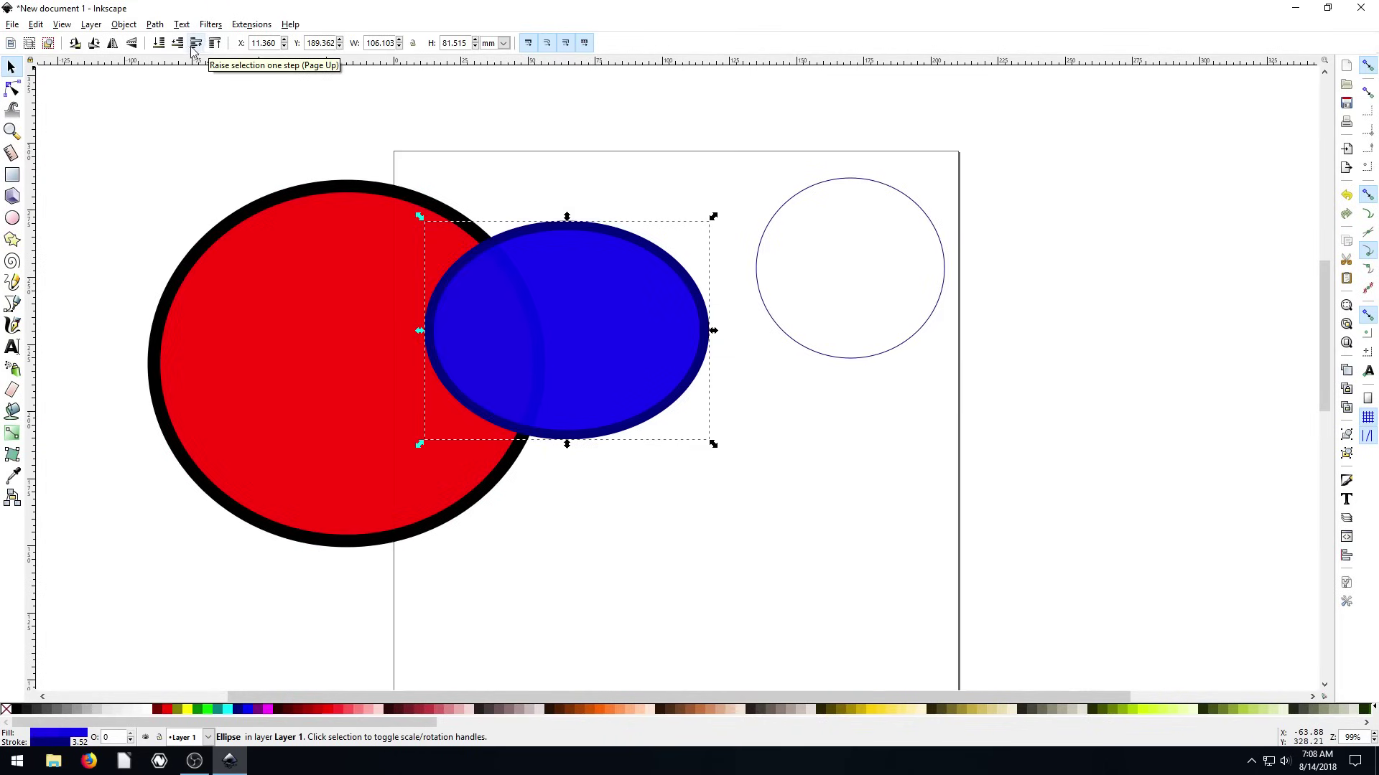
click(178, 43)
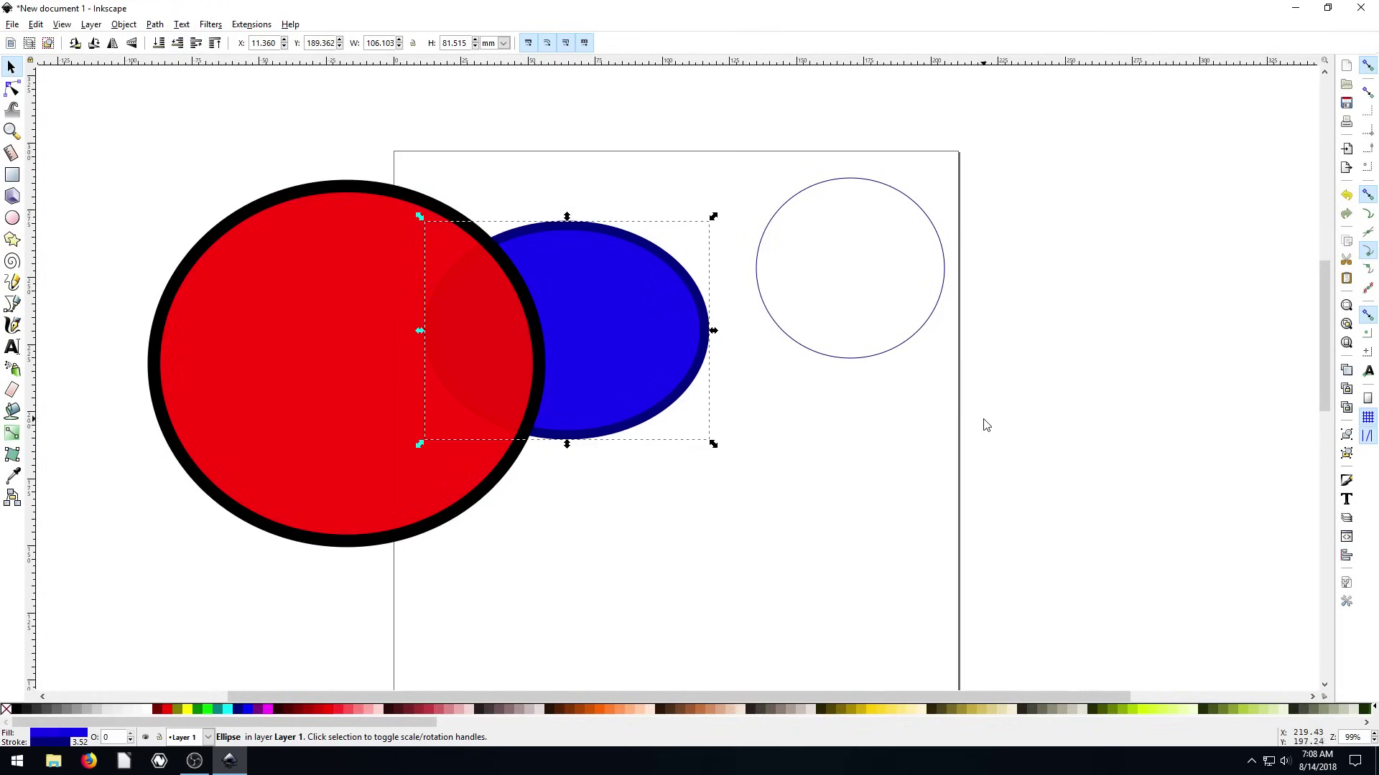
click(91, 25)
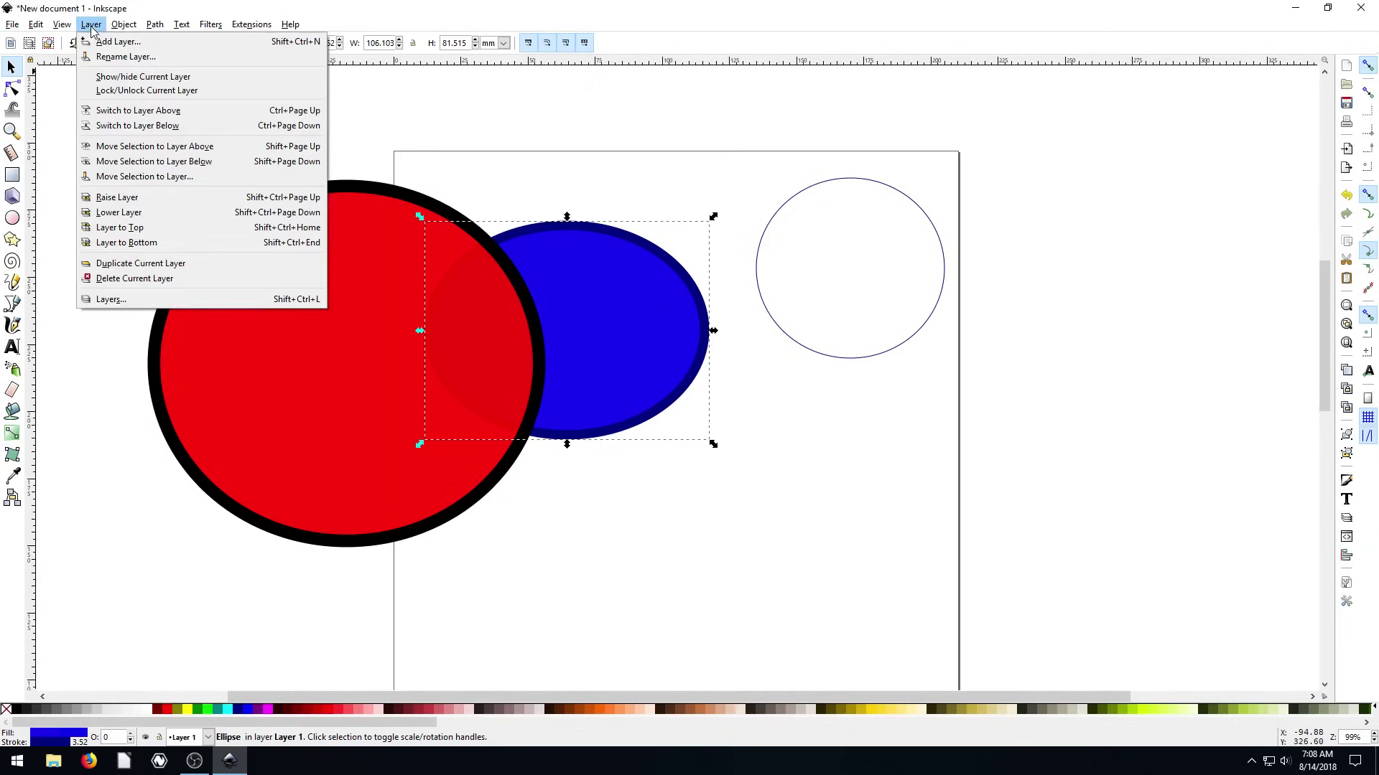
key(Escape)
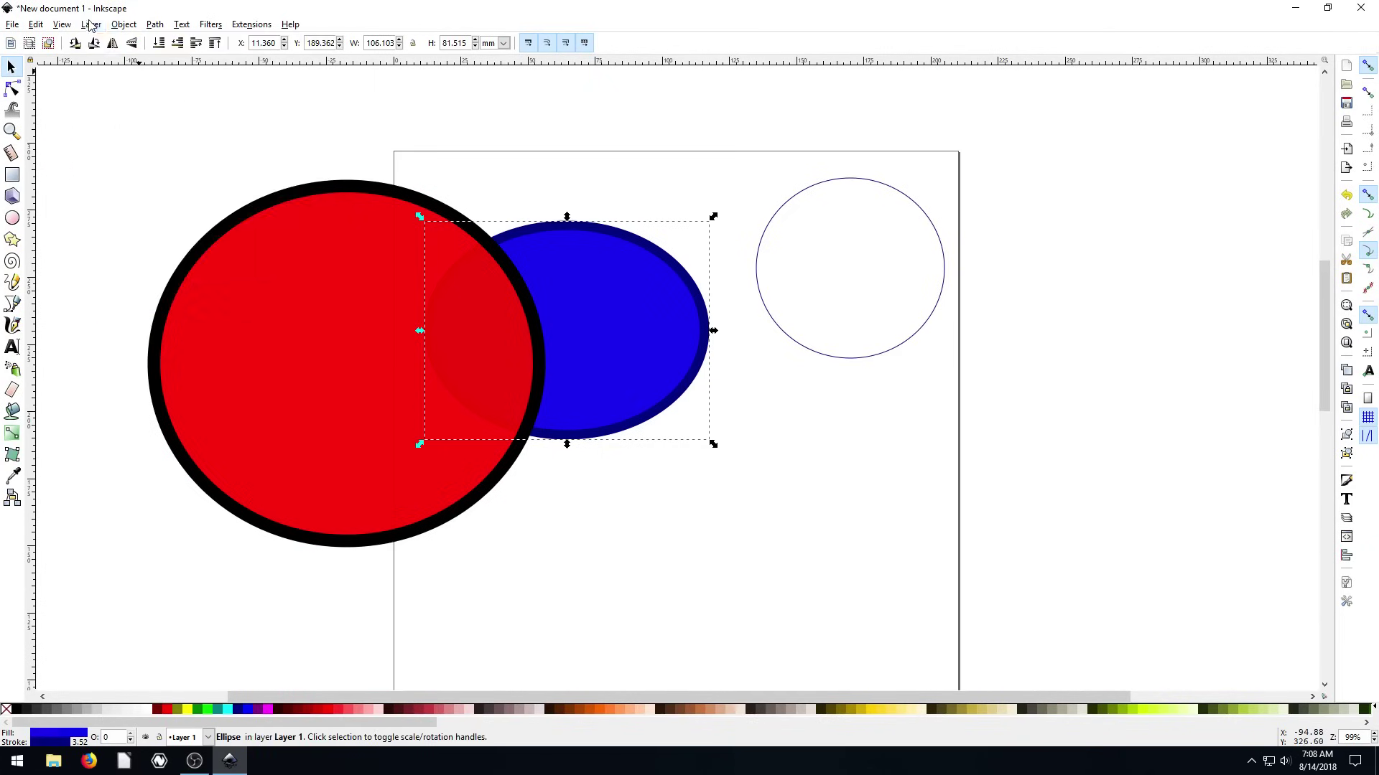
Shift the blue ellipse, move the red and white circles, and lay the white circle over the red one.
drag(622, 314, 641, 296)
drag(350, 212, 503, 247)
drag(807, 246, 710, 411)
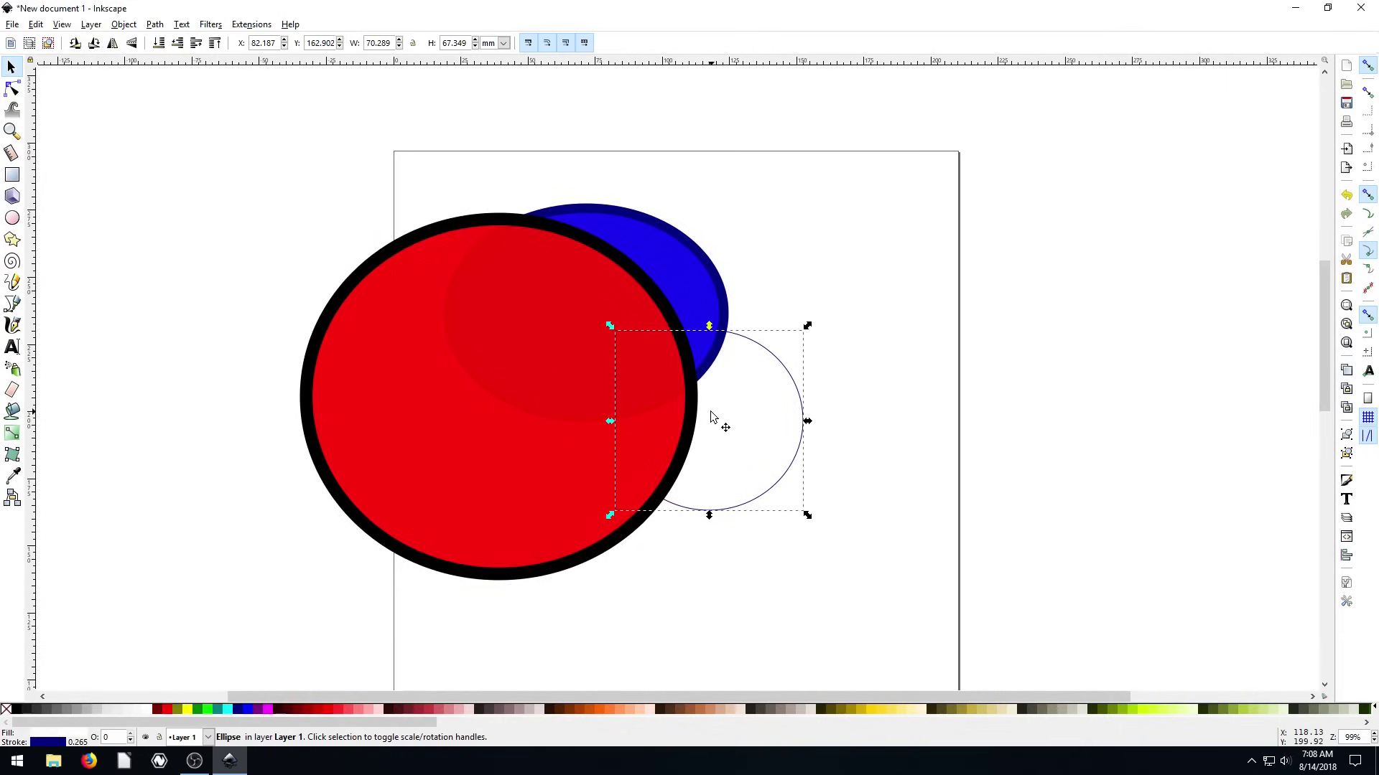
click(214, 44)
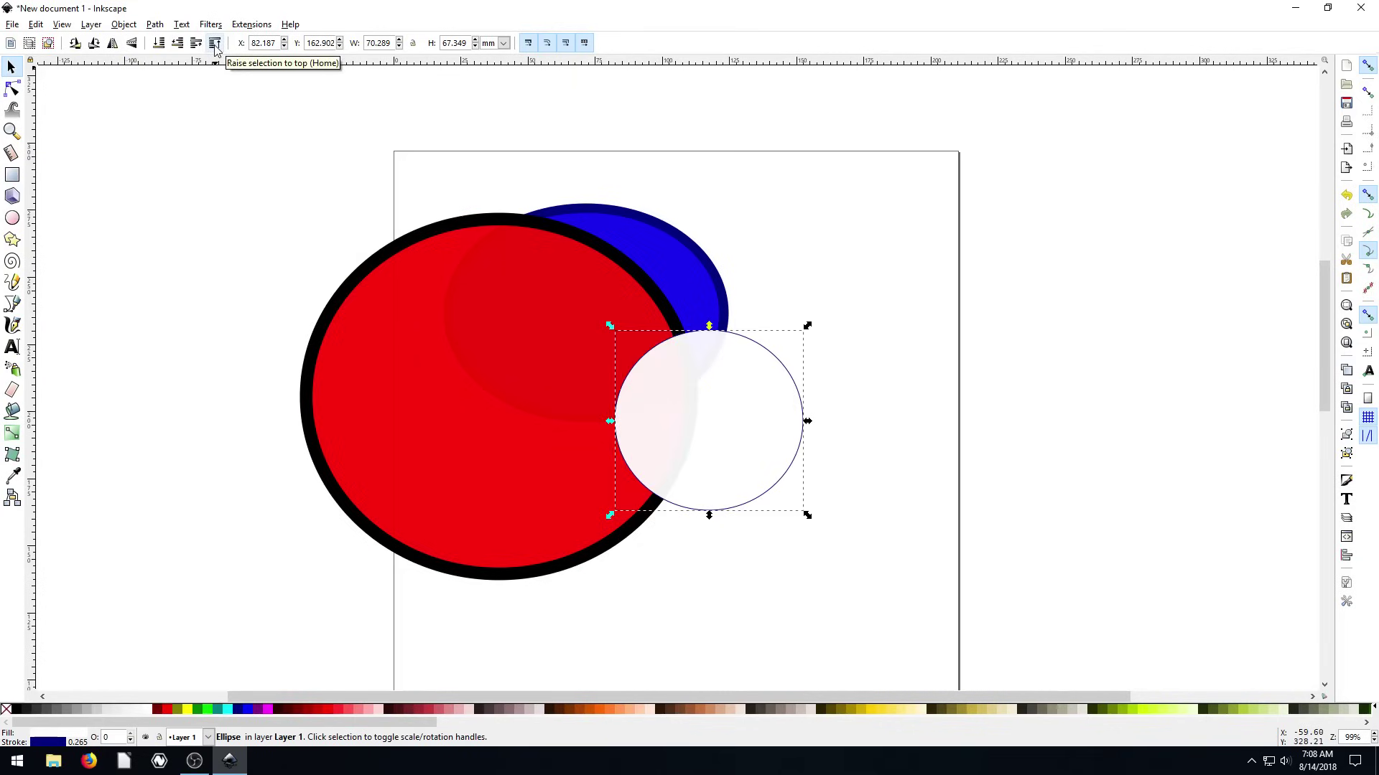
drag(725, 445, 502, 421)
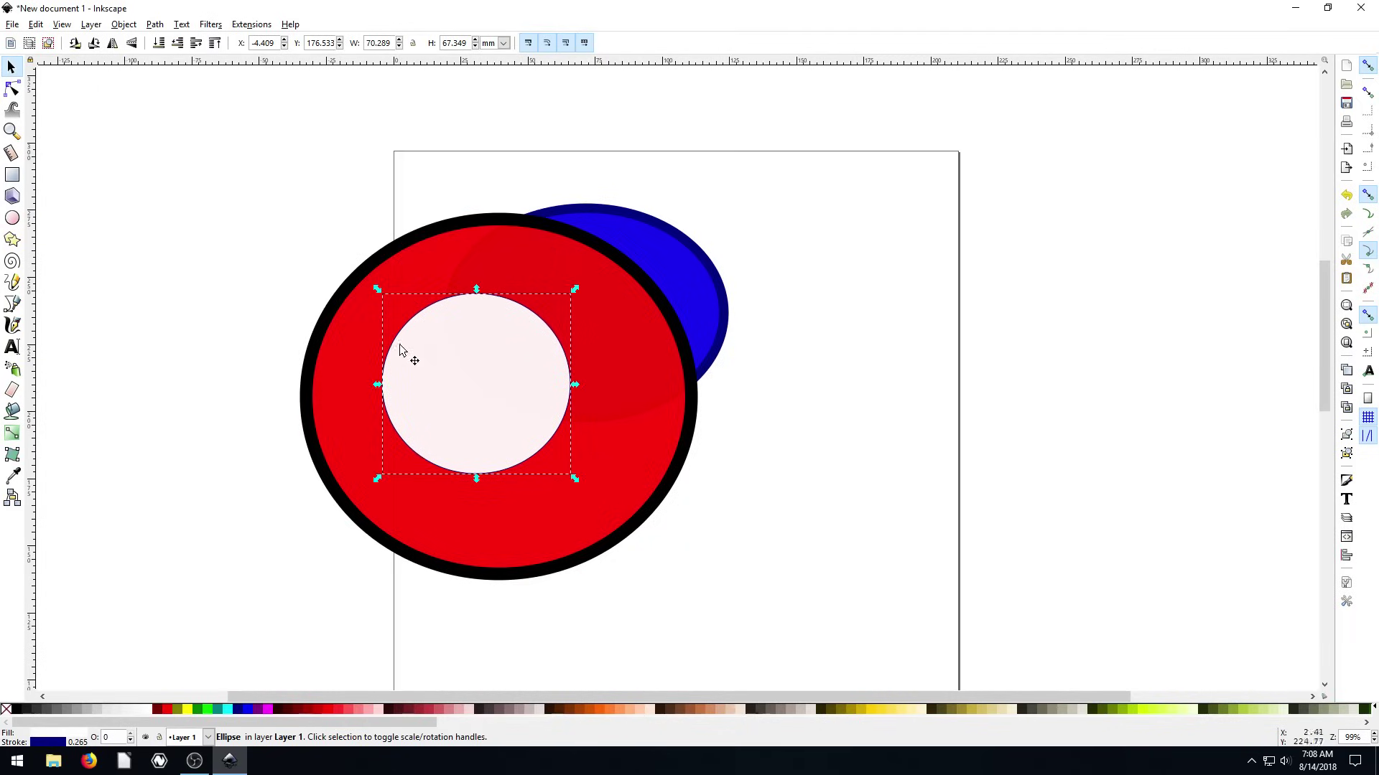
Try the white circle below and above the red circle, then raise it over the blue ellipse.
drag(508, 376, 332, 347)
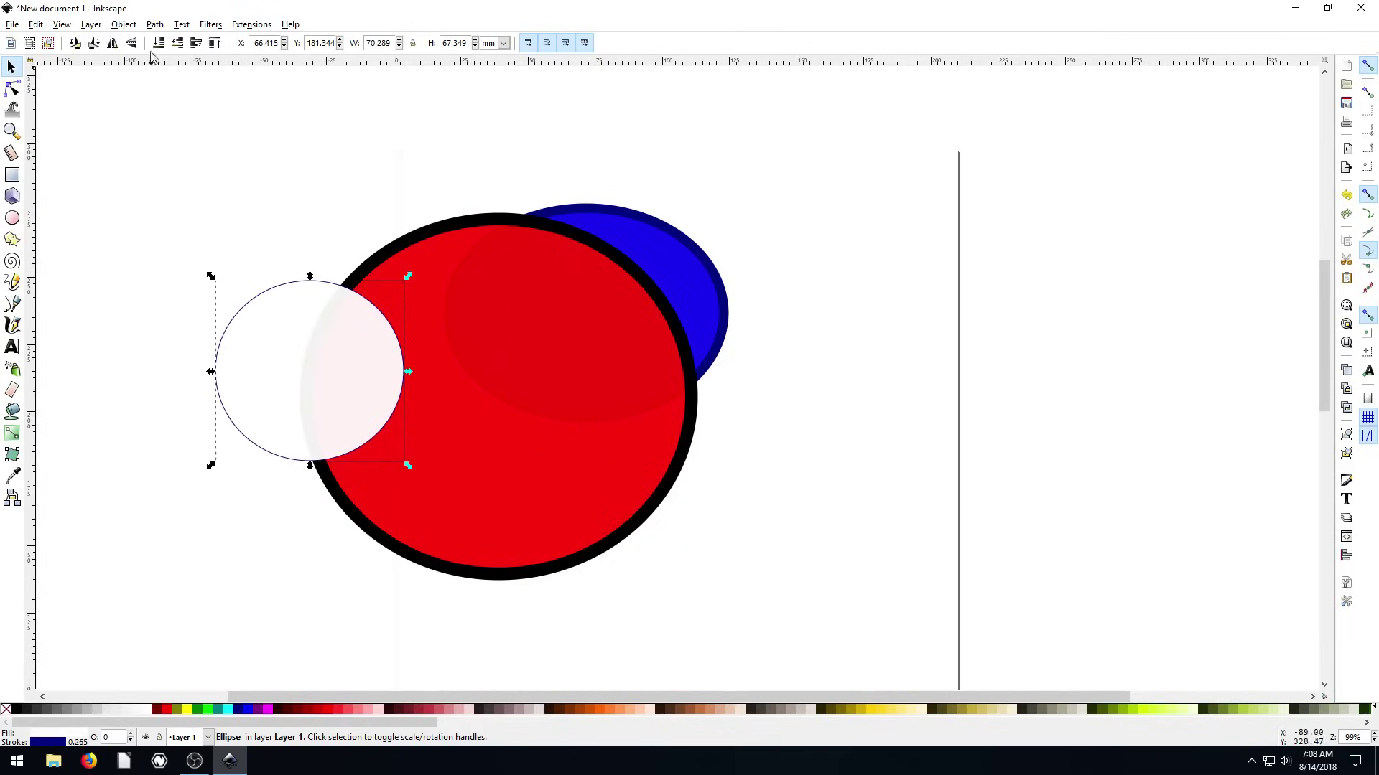
click(178, 43)
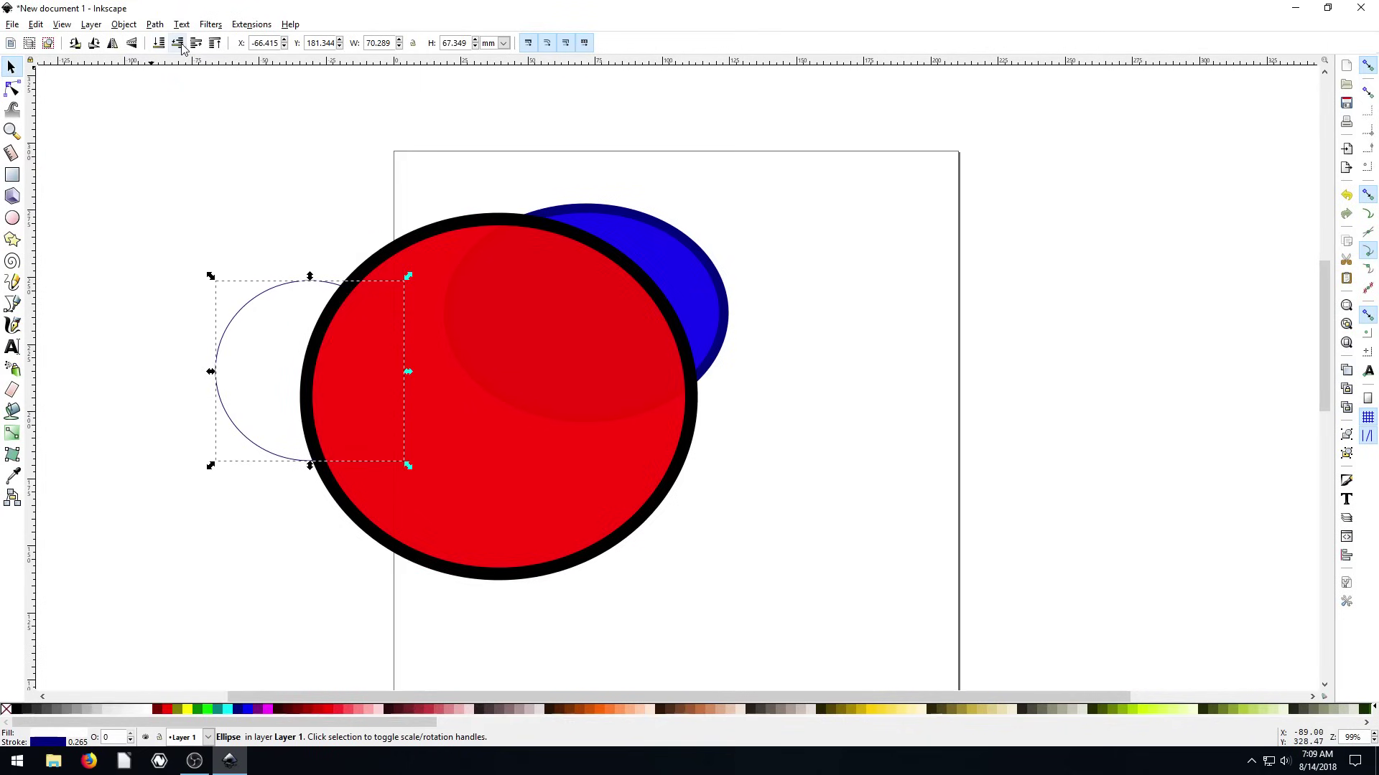
click(214, 44)
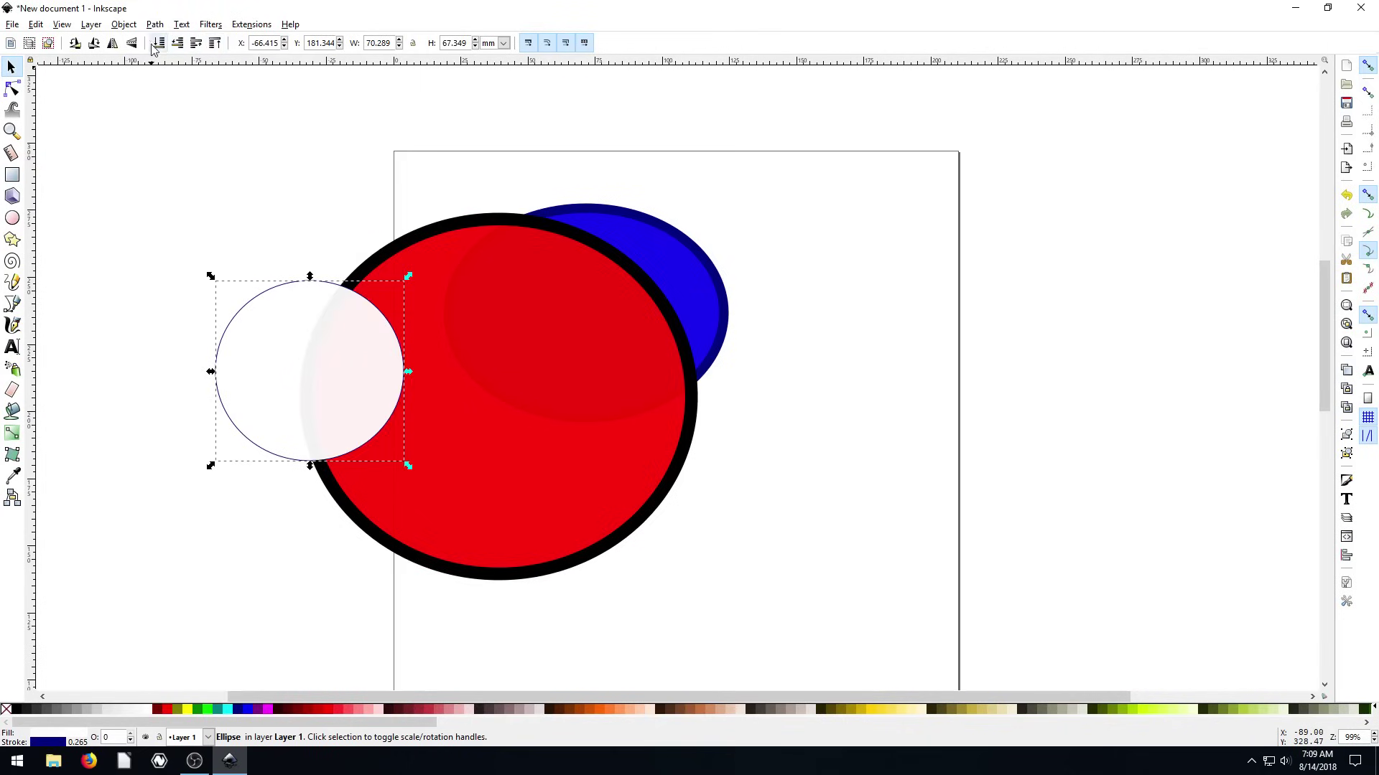
click(159, 43)
drag(253, 307, 704, 283)
click(214, 43)
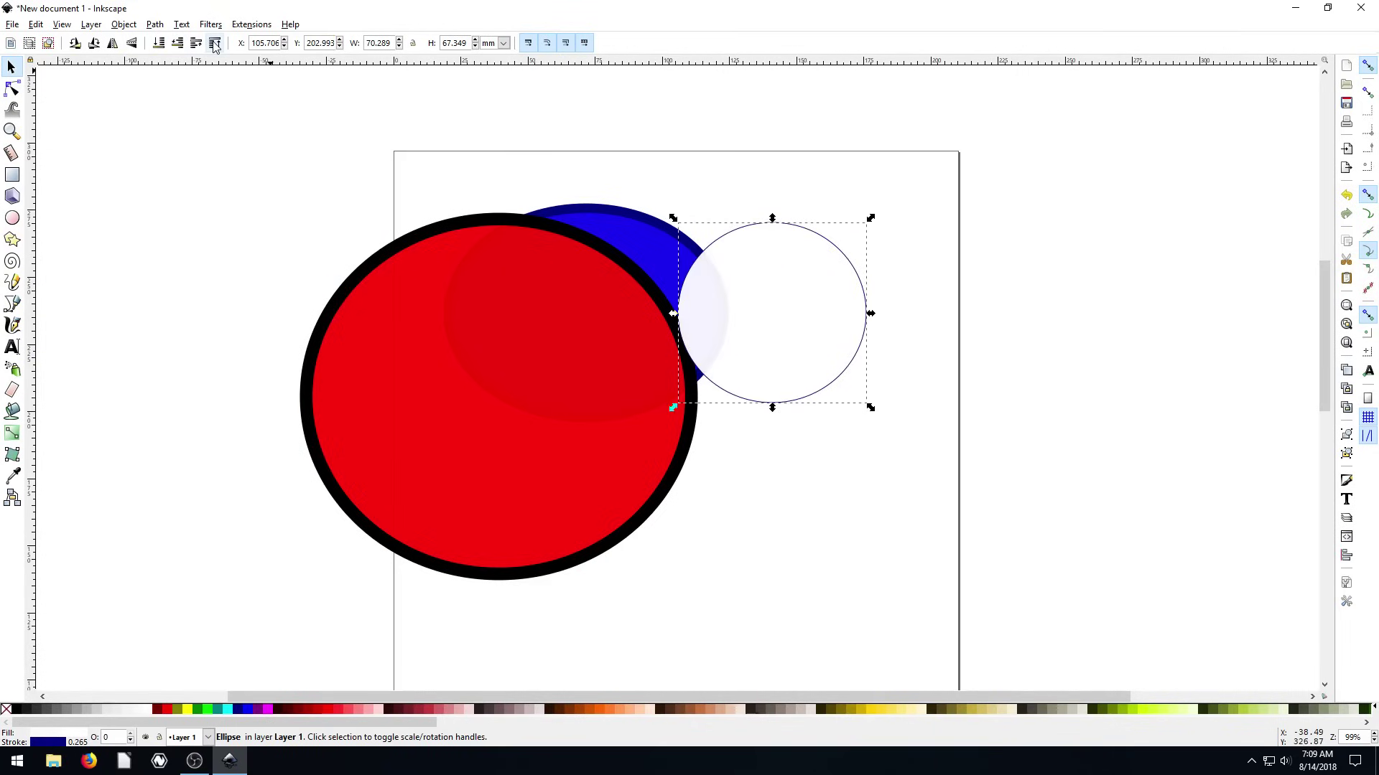
Settle the white circle on the ellipse's right edge and move the red circle up-left.
drag(770, 323, 727, 298)
drag(388, 317, 308, 287)
drag(726, 330, 719, 333)
drag(432, 316, 392, 316)
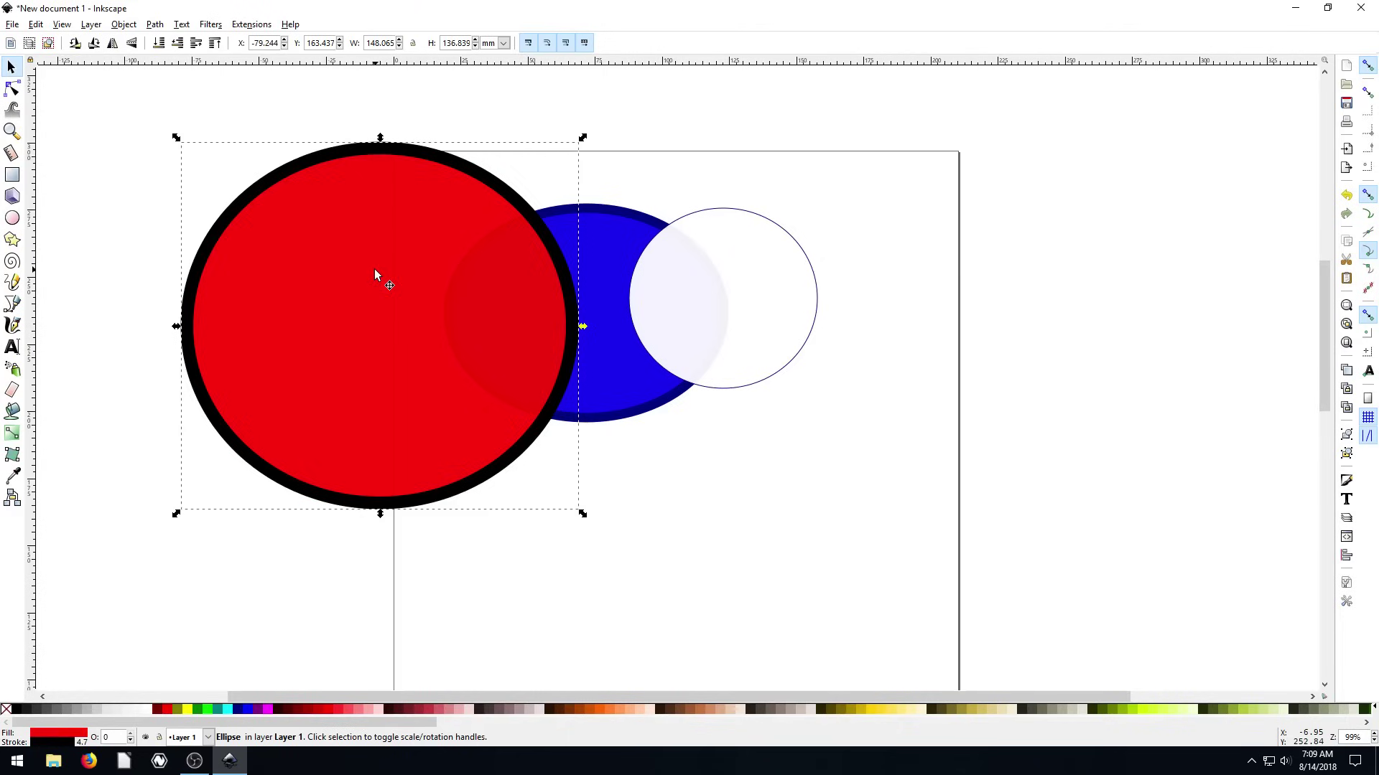
mouse_move(381, 287)
mouse_down()
mouse_move(390, 338)
mouse_move(404, 296)
mouse_up()
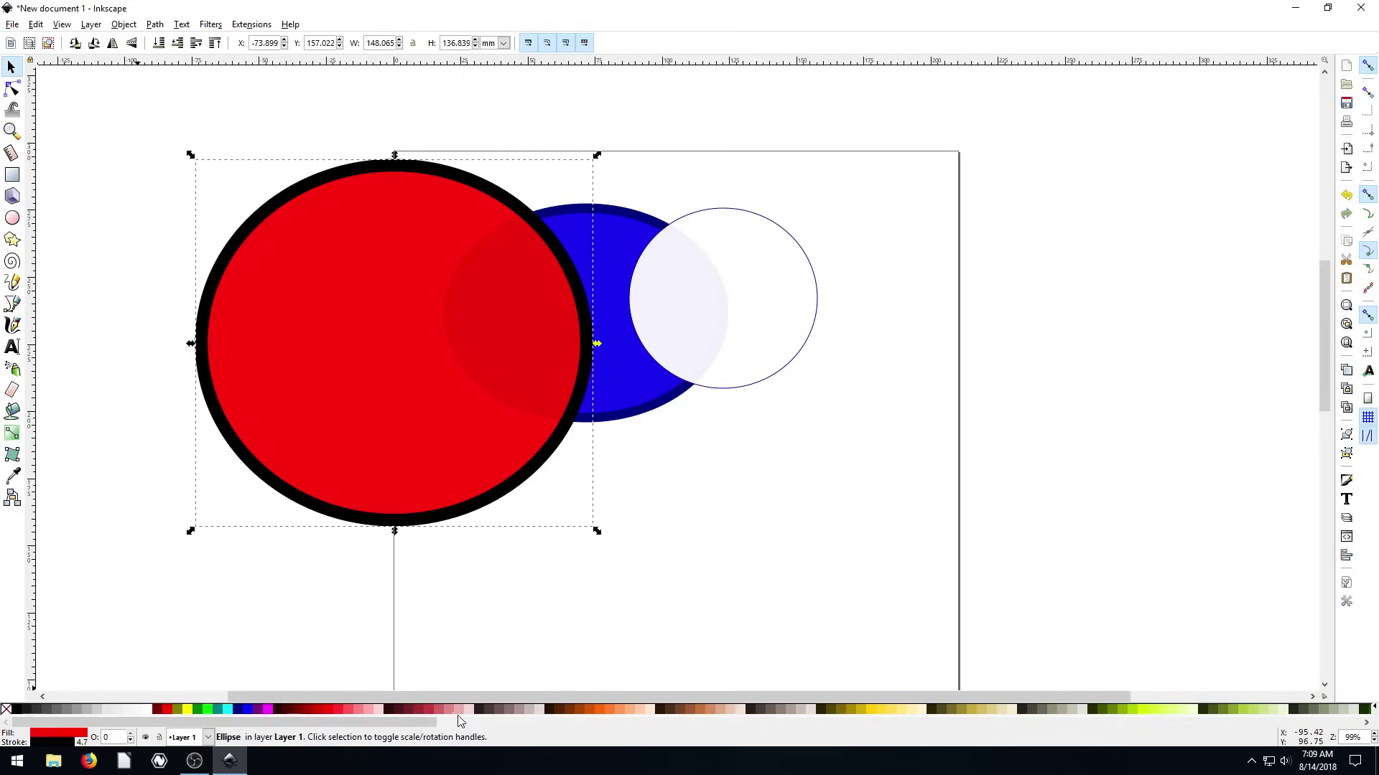
Draw a large green five-pointed star at lower right and a smaller one near the page top.
click(12, 240)
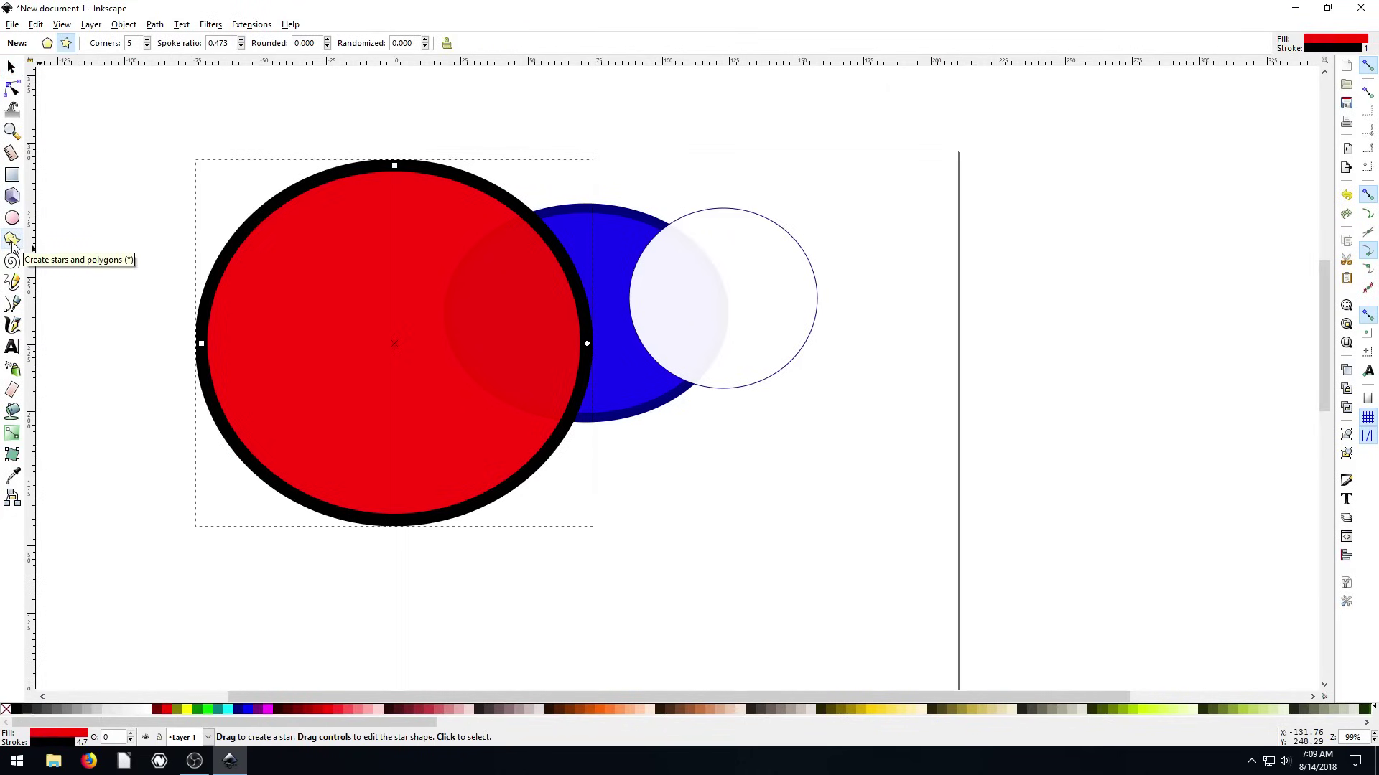
mouse_move(831, 547)
mouse_down()
mouse_move(683, 446)
mouse_move(687, 480)
mouse_up()
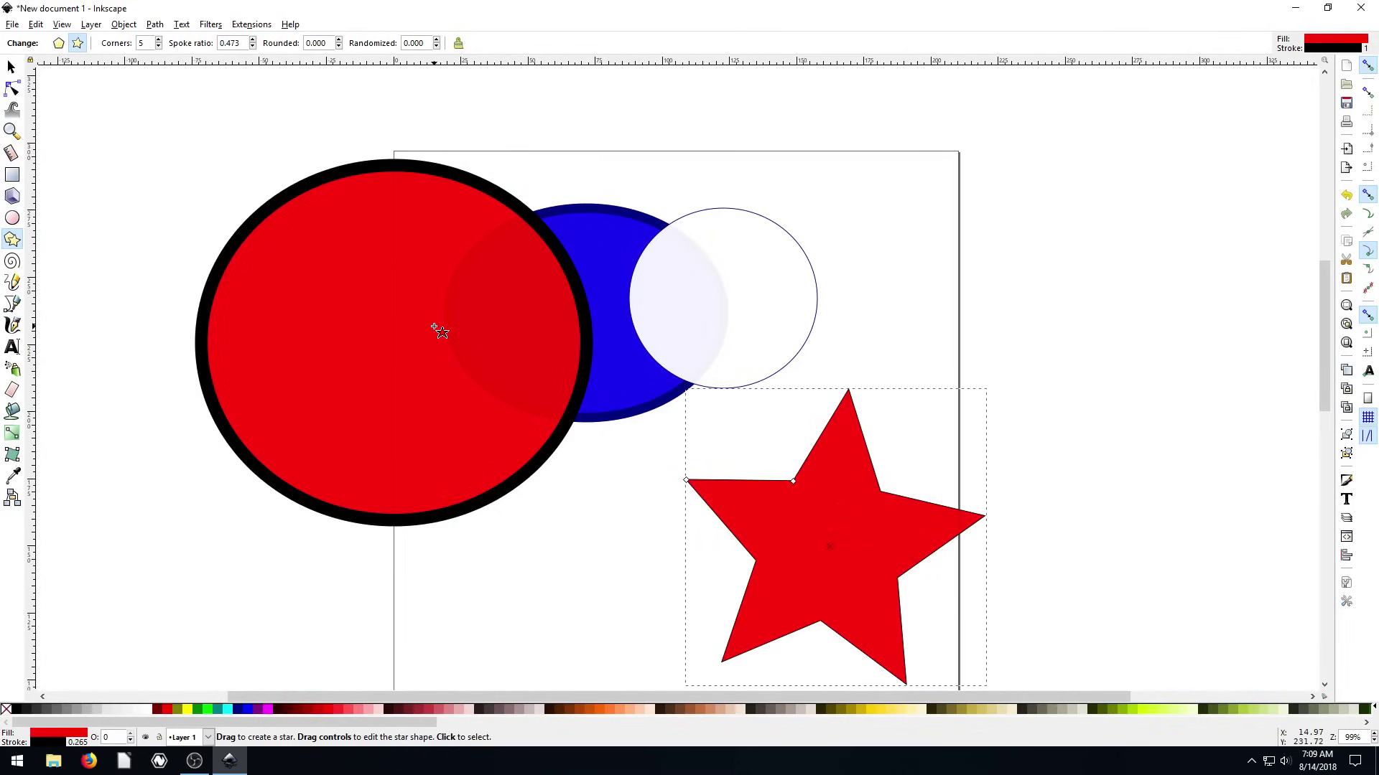
click(208, 710)
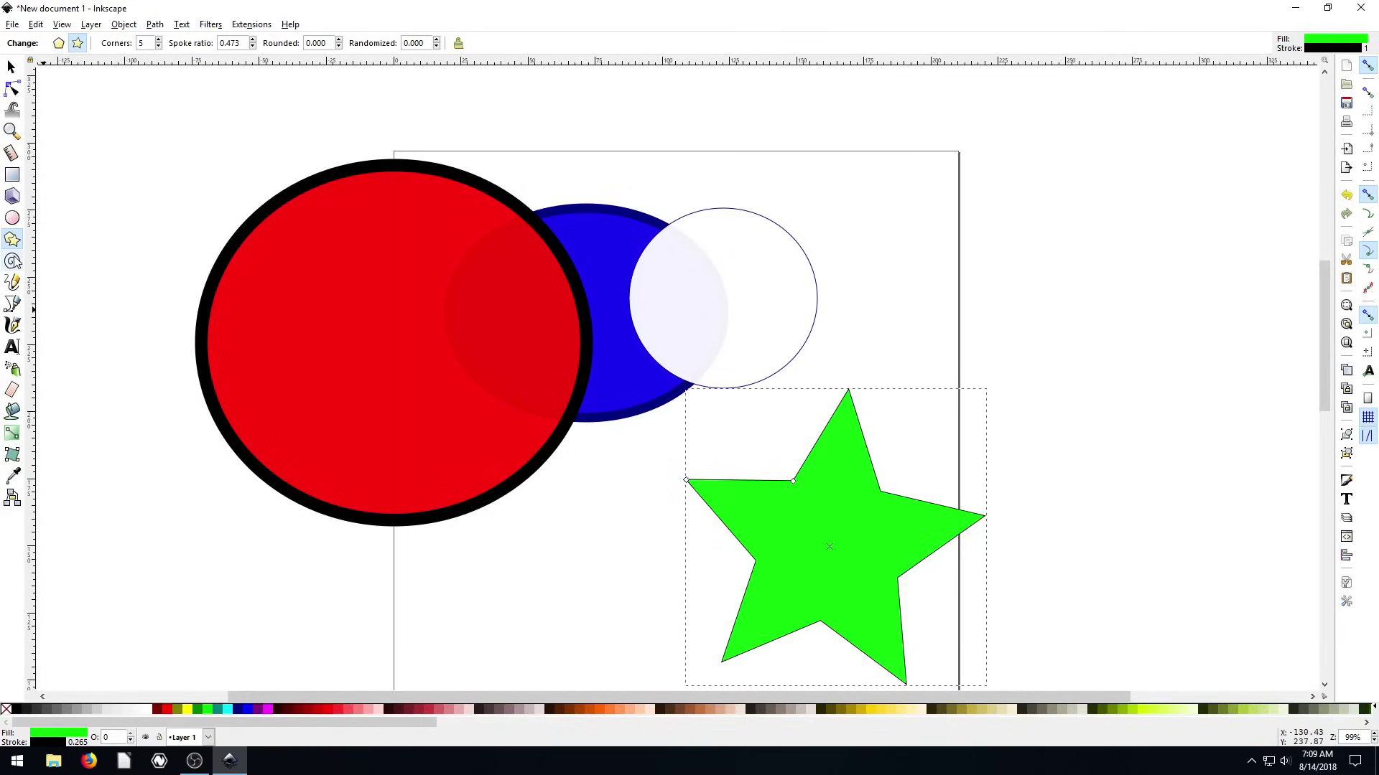
drag(861, 153, 971, 205)
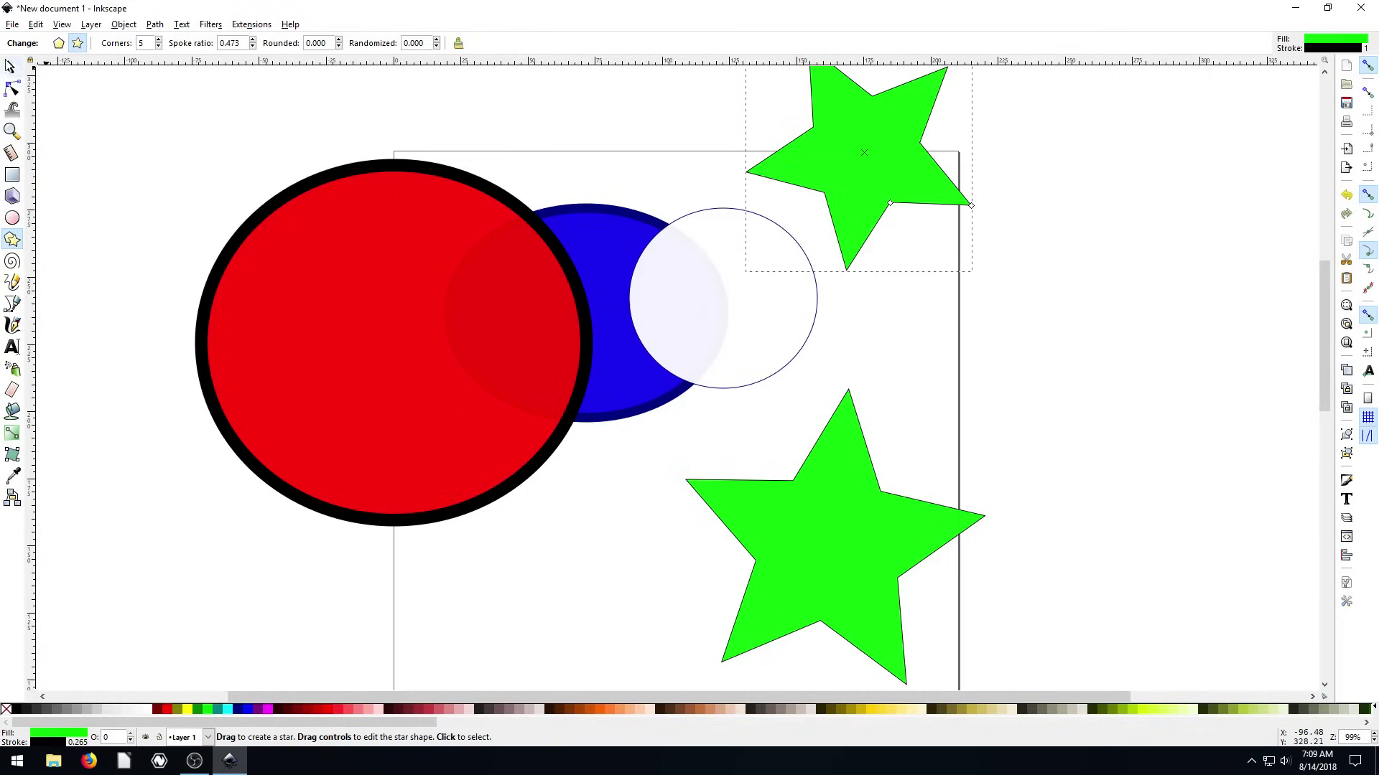
Move the upper star down-right and reshape it into a thinner, spikier star with spoke ratio 0.292.
click(12, 67)
drag(877, 139, 909, 220)
key(F9)
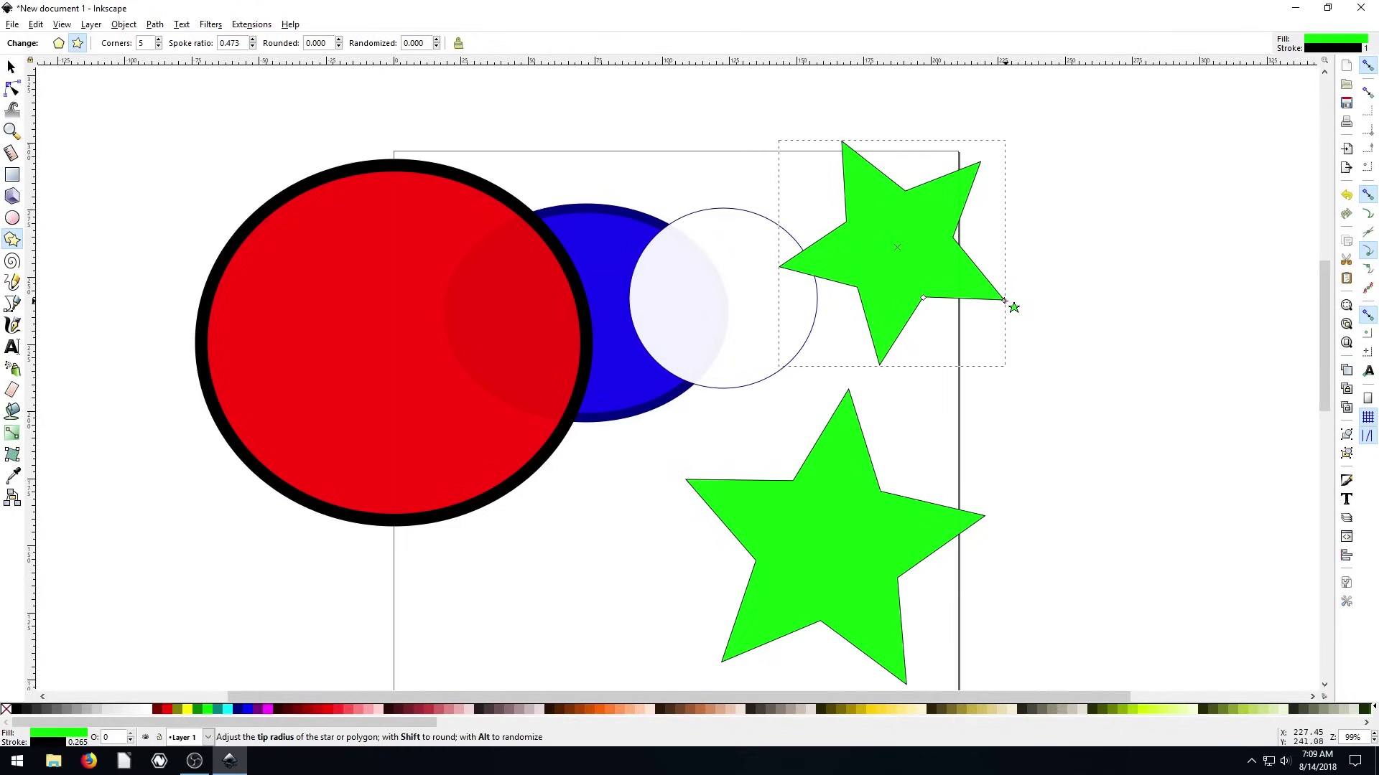
mouse_move(1004, 300)
mouse_down()
mouse_move(1148, 381)
mouse_move(1194, 391)
mouse_move(996, 286)
mouse_move(1132, 381)
mouse_move(968, 282)
mouse_move(1148, 384)
mouse_move(1002, 286)
mouse_move(905, 296)
mouse_up()
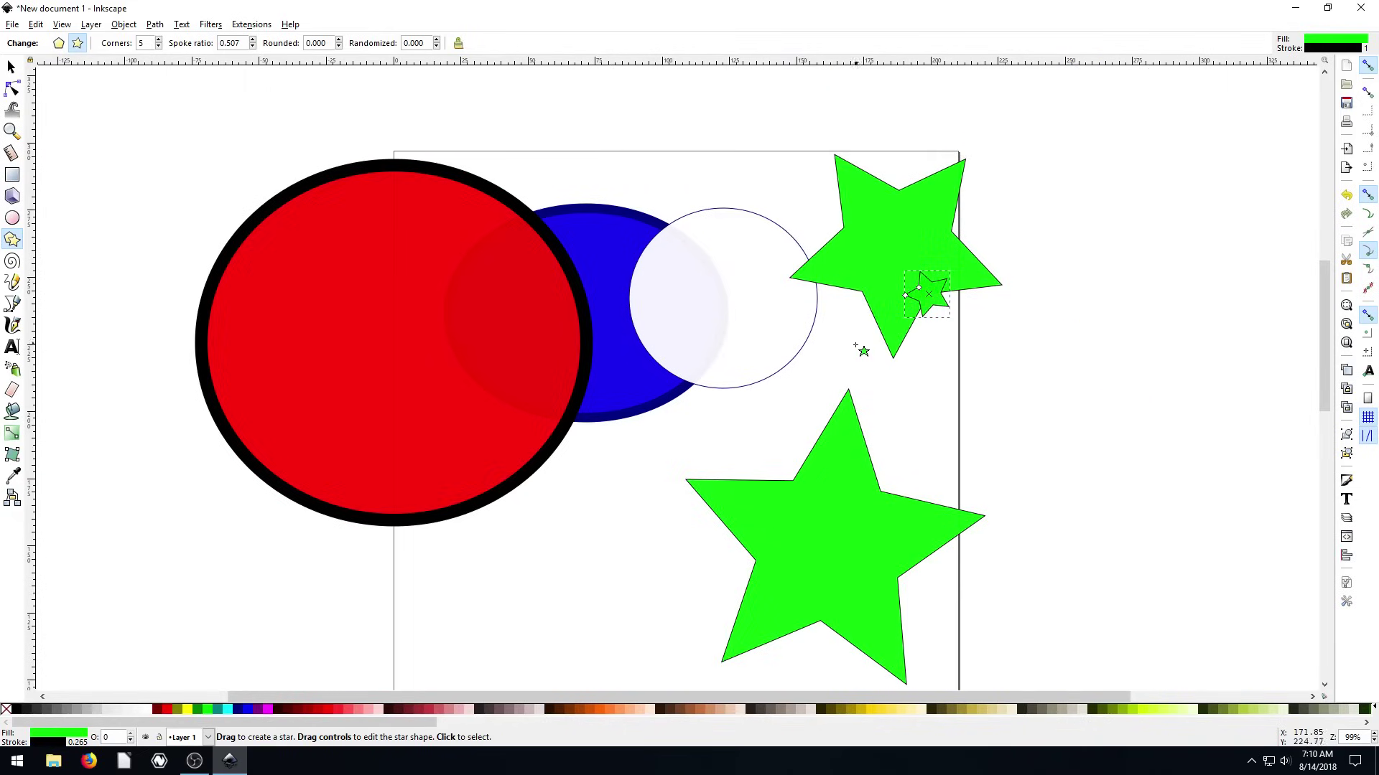
key(ctrl+z)
click(891, 304)
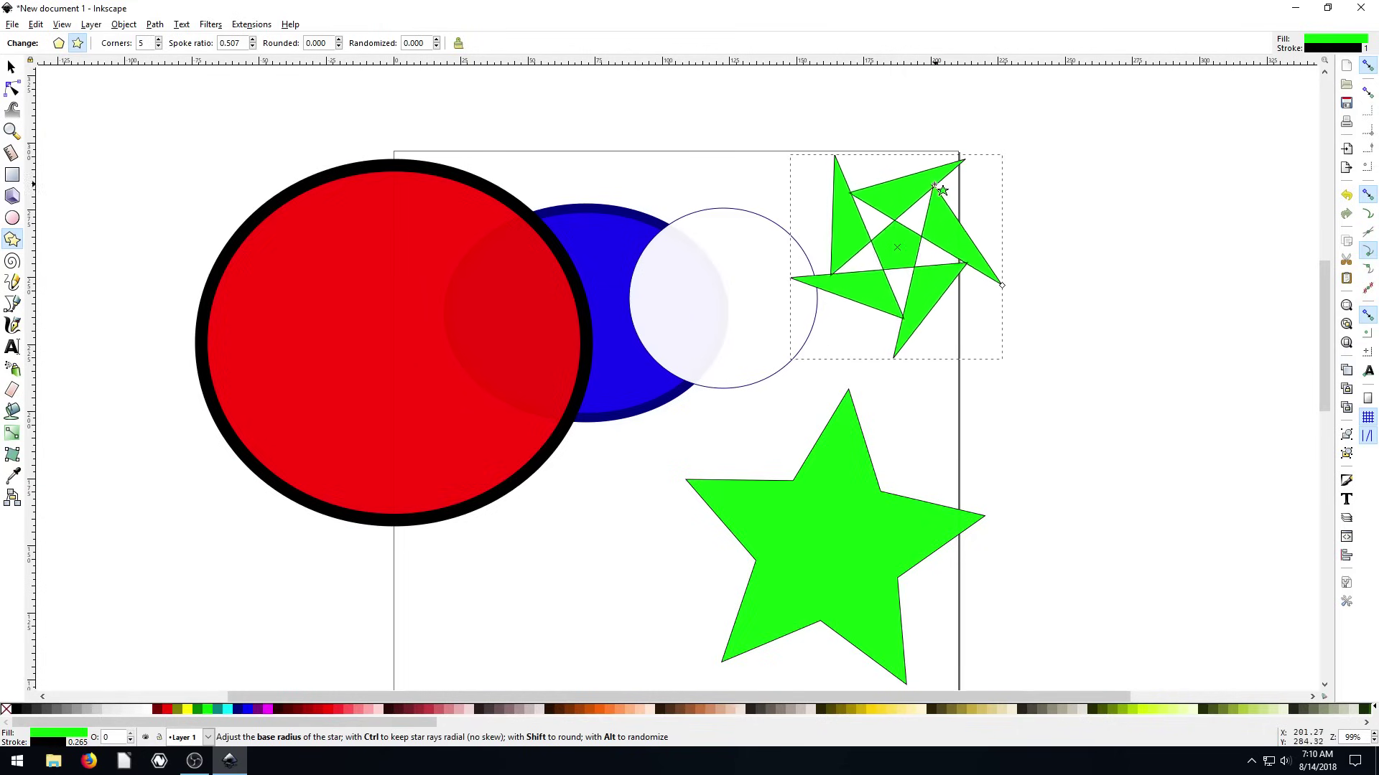
drag(934, 185, 916, 274)
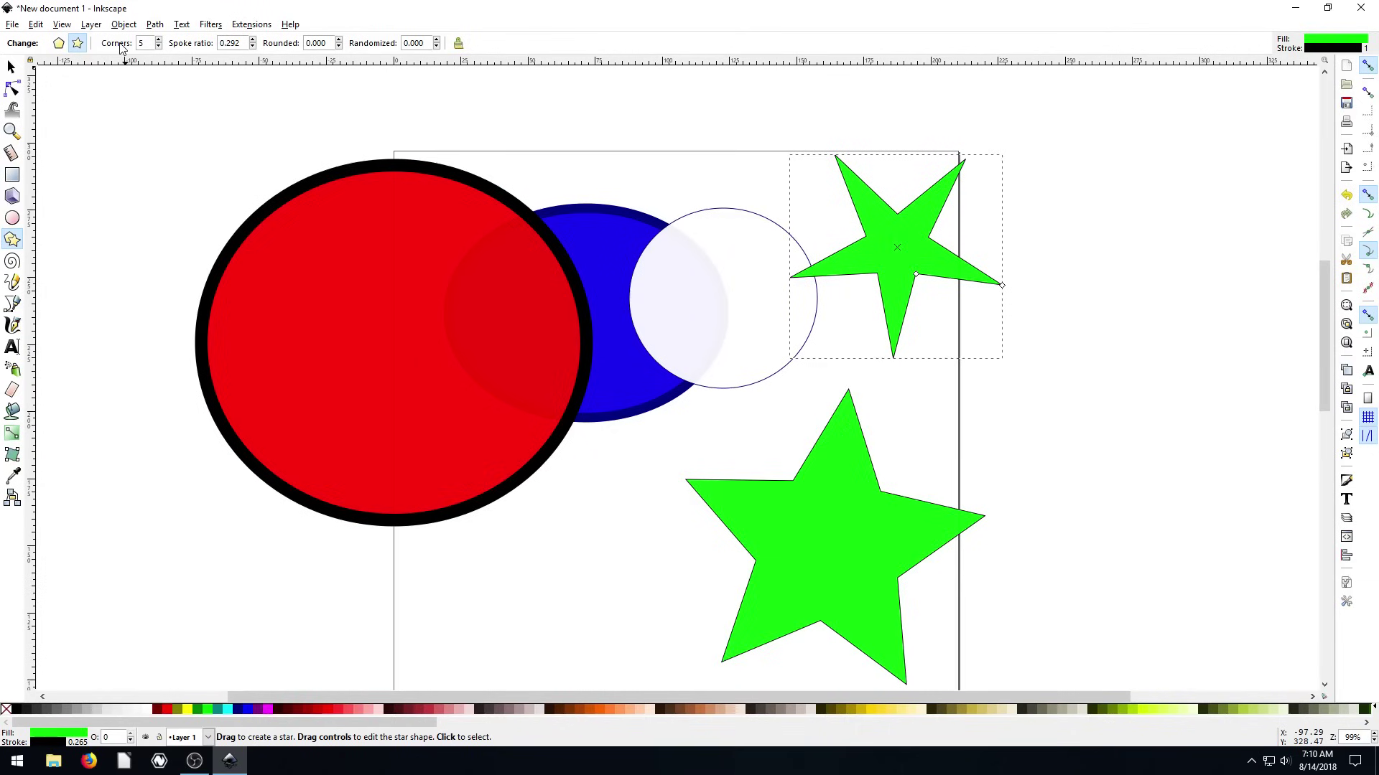
Turn the upper star into a 19-point starburst with ratio 0.462 and add a tiny one beside it.
click(159, 46)
click(159, 46)
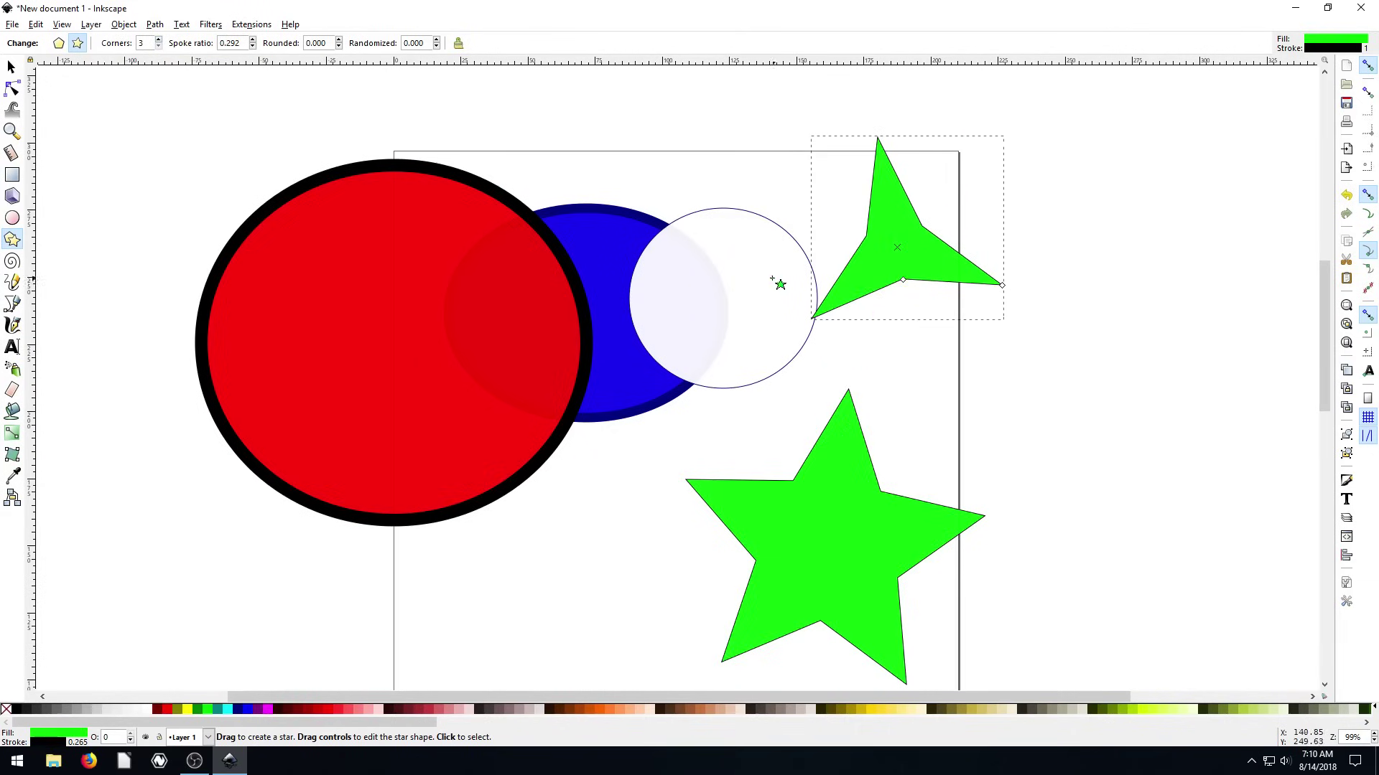
mouse_move(897, 280)
mouse_down()
mouse_move(963, 410)
mouse_move(1028, 443)
mouse_move(912, 284)
mouse_move(895, 296)
mouse_move(864, 284)
mouse_move(901, 265)
mouse_move(893, 285)
mouse_move(911, 296)
mouse_up()
scroll(162, 43, up, 9)
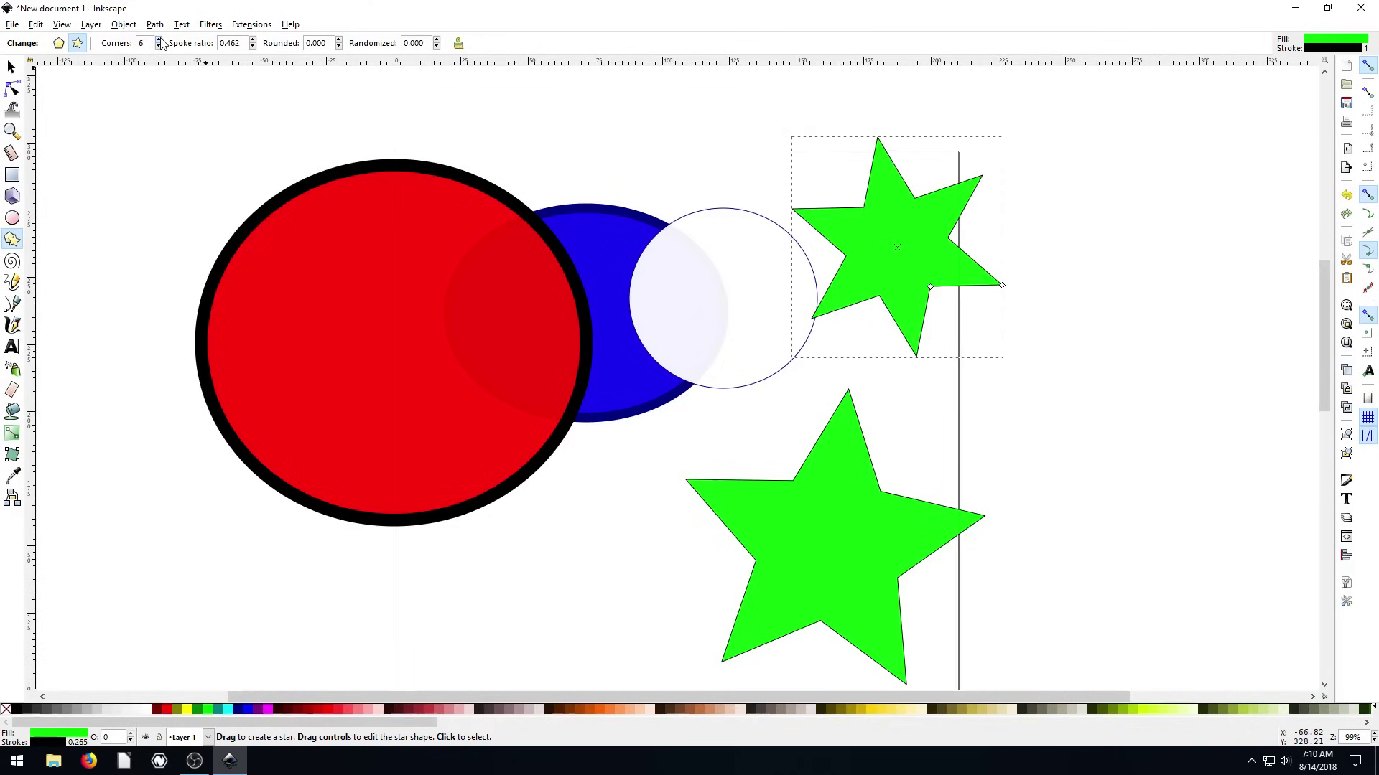
scroll(162, 43, up, 7)
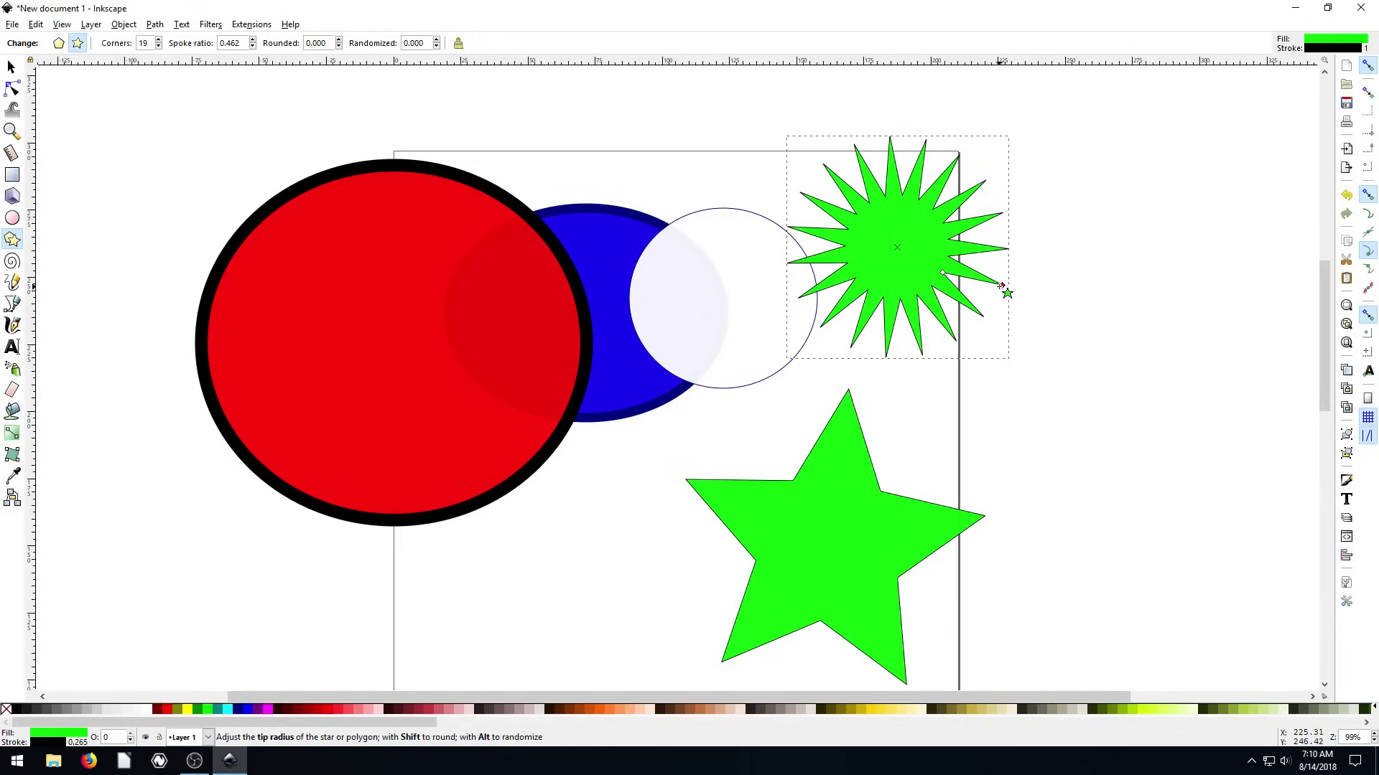
mouse_move(1002, 285)
mouse_down()
mouse_move(1037, 270)
mouse_move(1014, 293)
mouse_up()
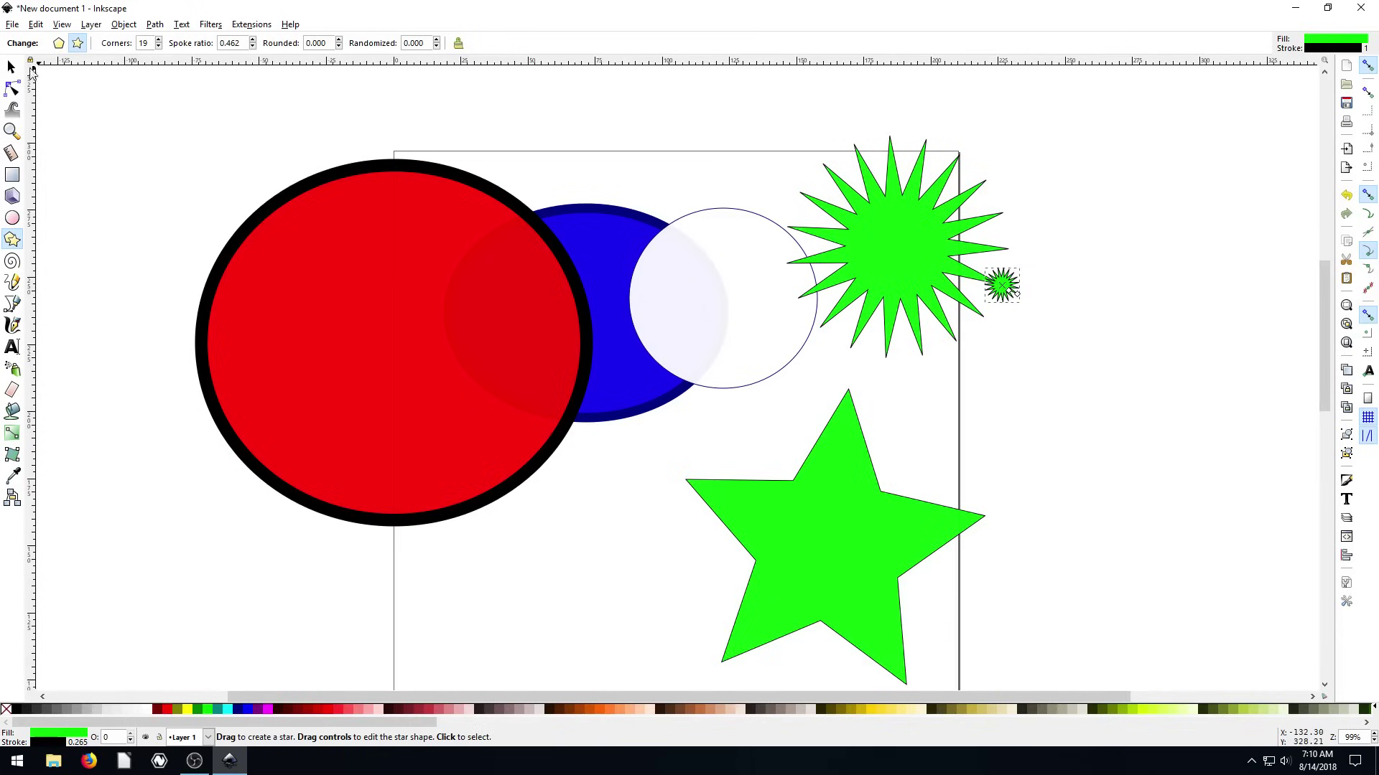
Delete the tiny 19-point star and a second small star drawn afterwards.
click(11, 67)
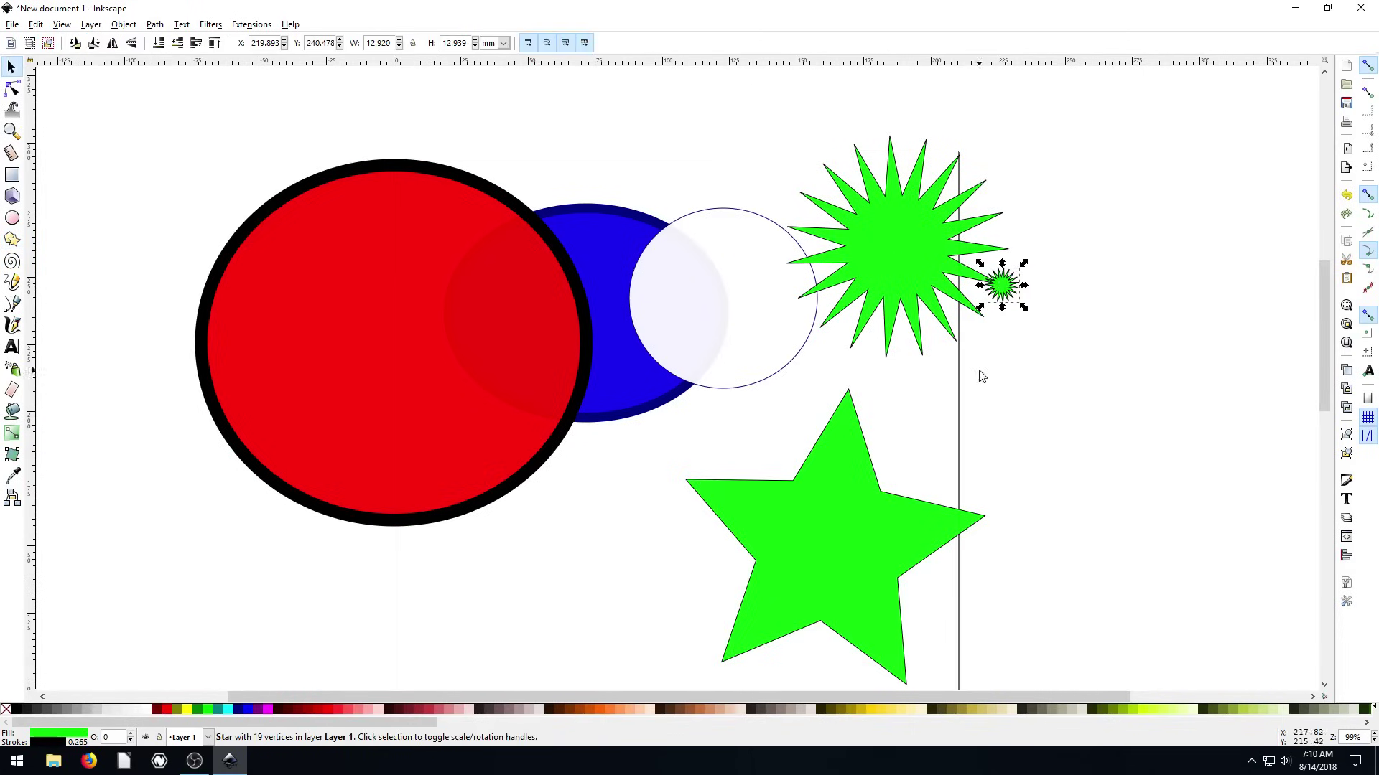
key(Delete)
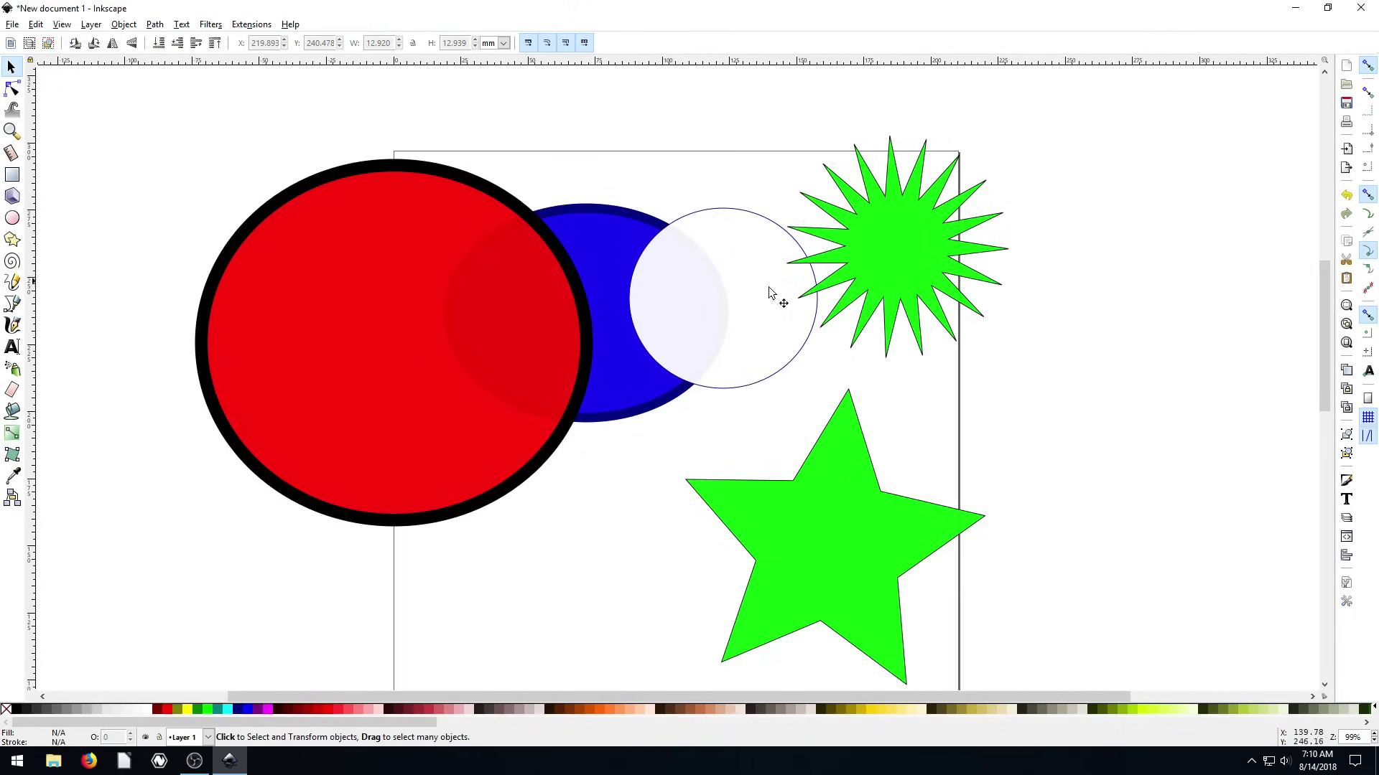
click(13, 239)
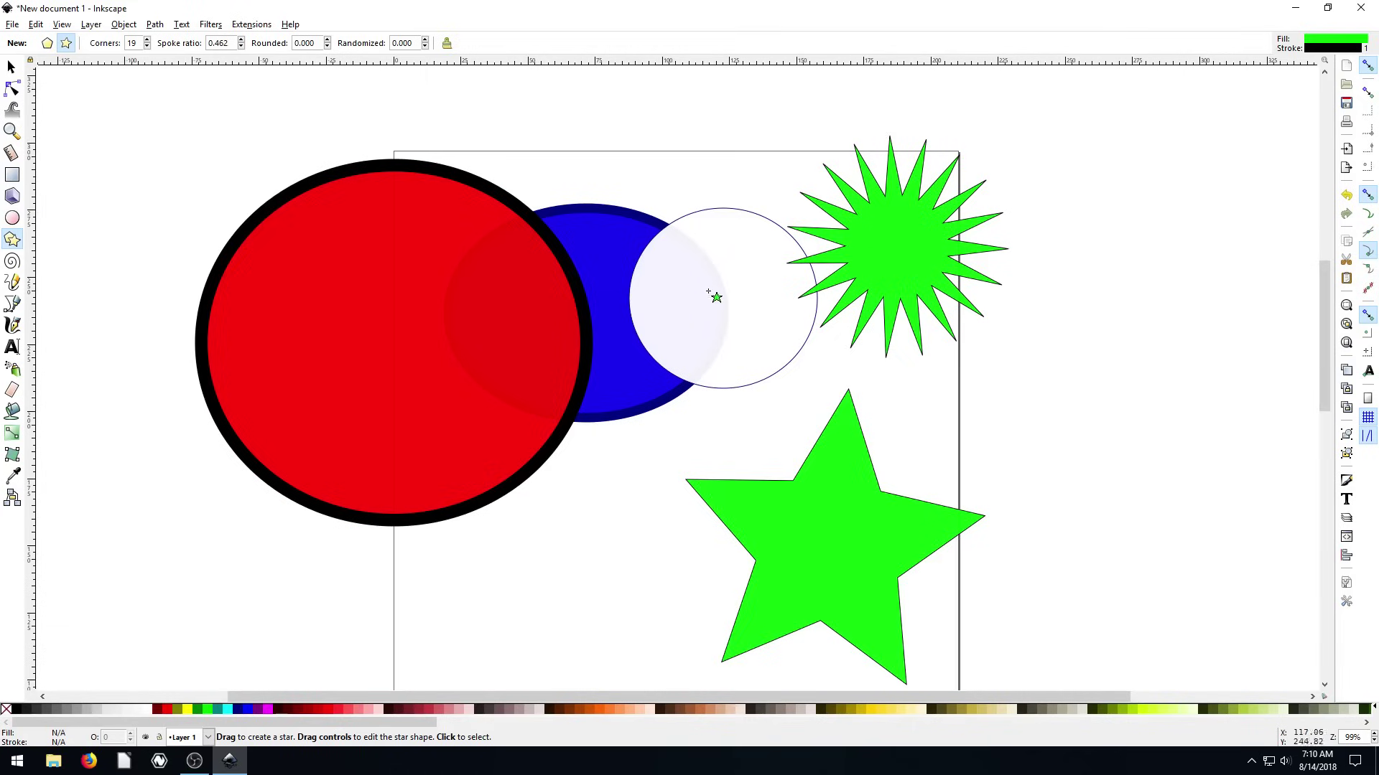
drag(971, 302, 1034, 345)
key(Delete)
Enlarge the 19-point star into a large ragged burst with spoke ratio 0.575.
click(937, 267)
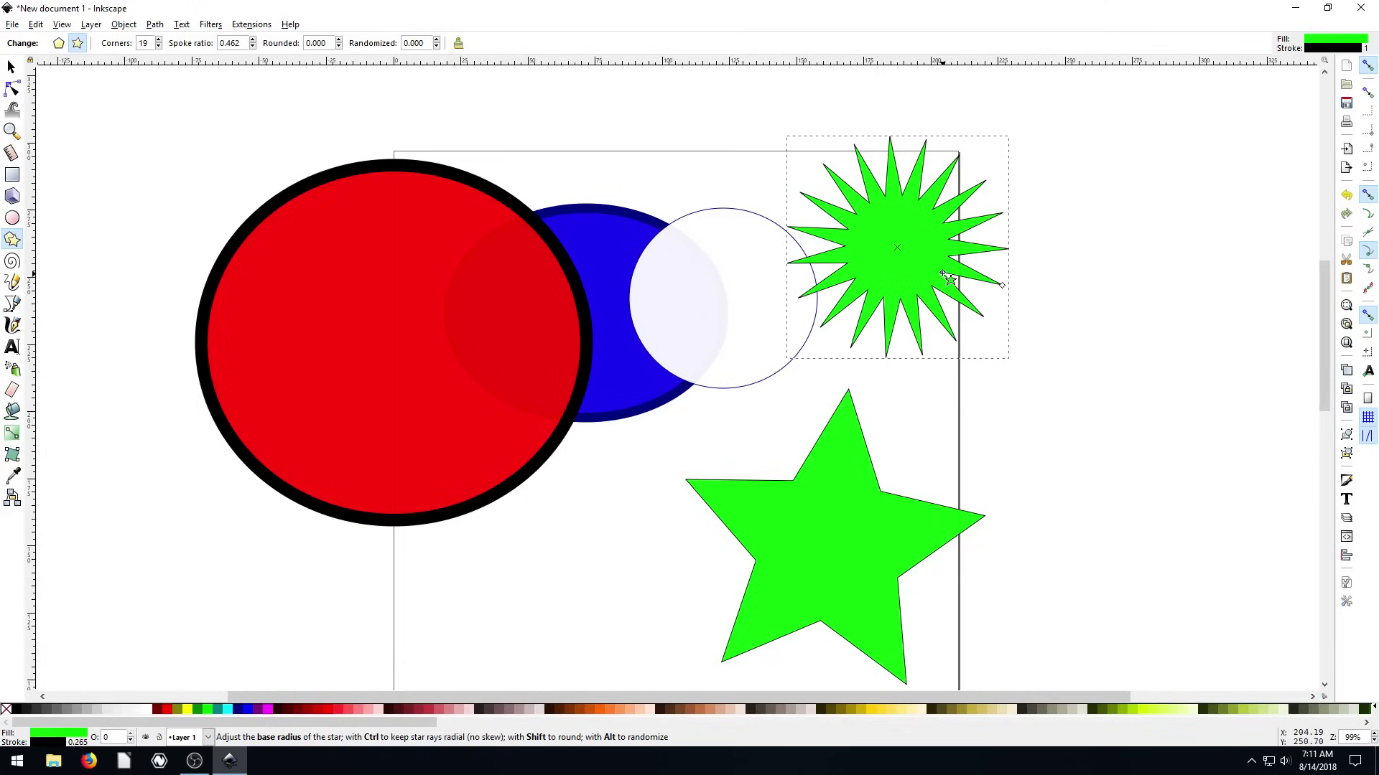
drag(942, 274, 975, 291)
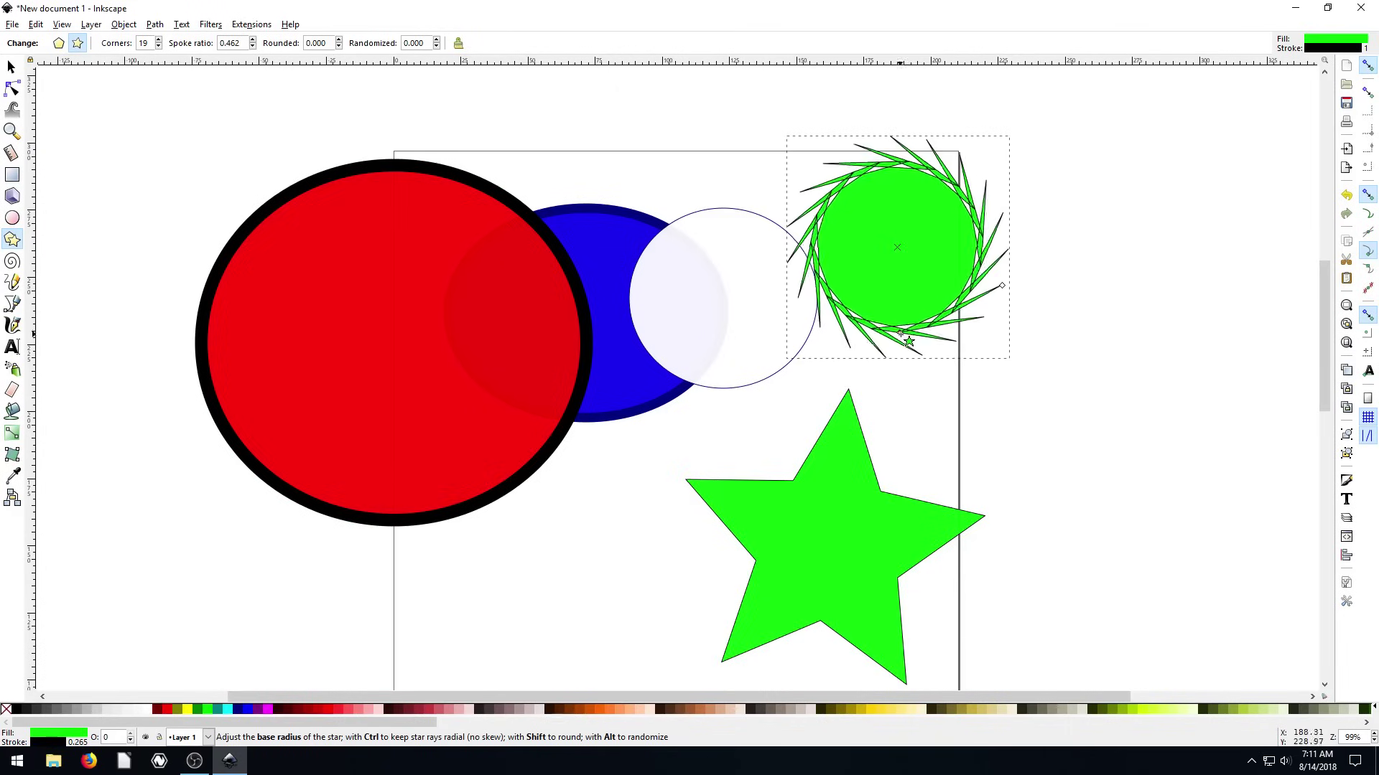
drag(899, 350, 1032, 383)
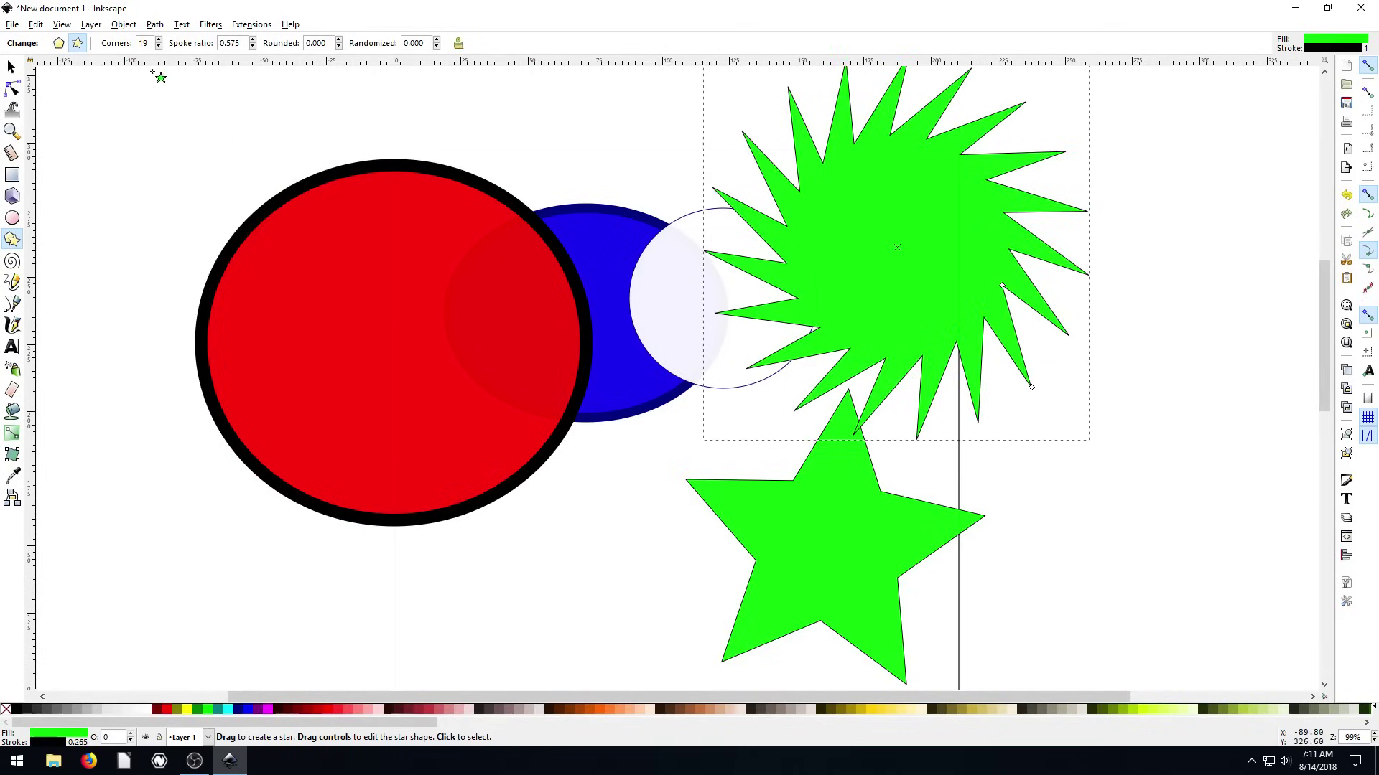
Cut the red circle into a segment spanning 0° to 141.898°.
click(11, 67)
click(419, 289)
key(e)
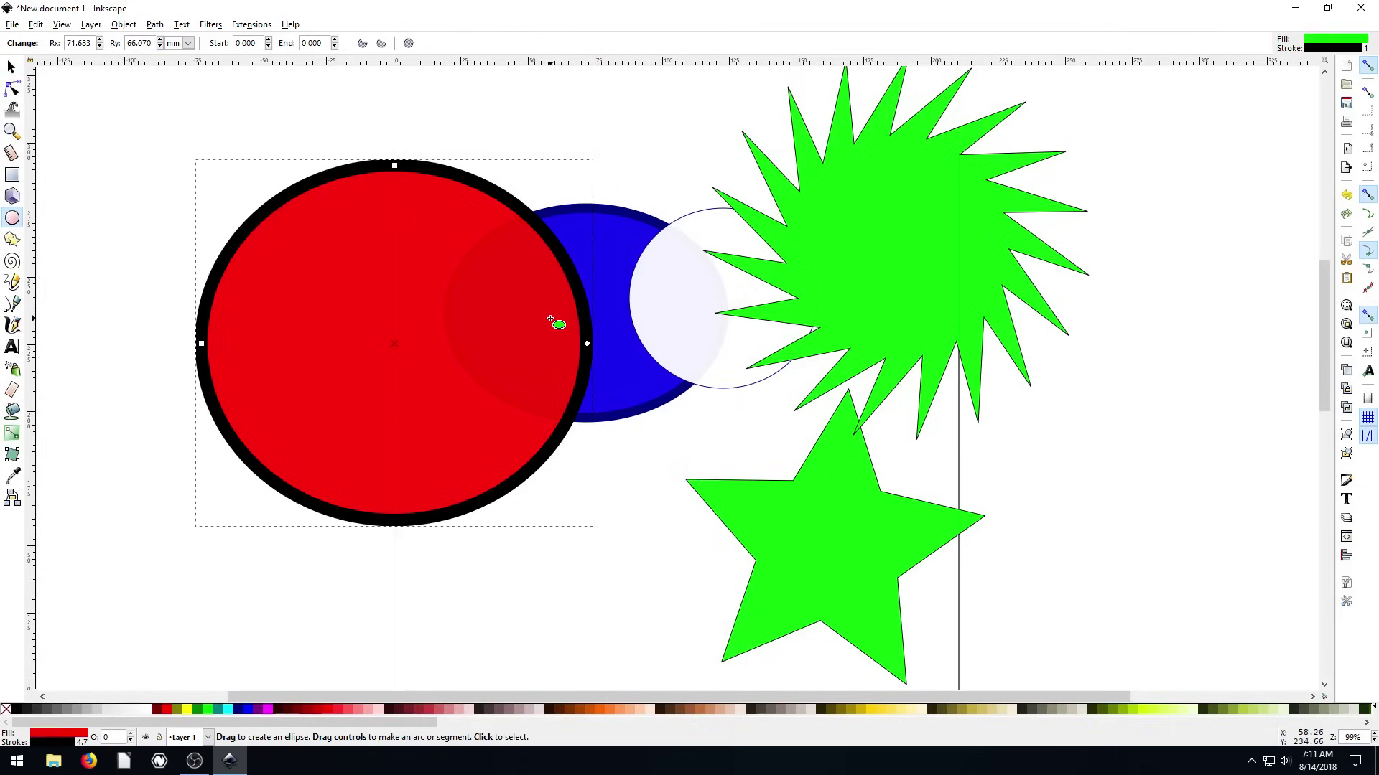
drag(588, 344, 437, 409)
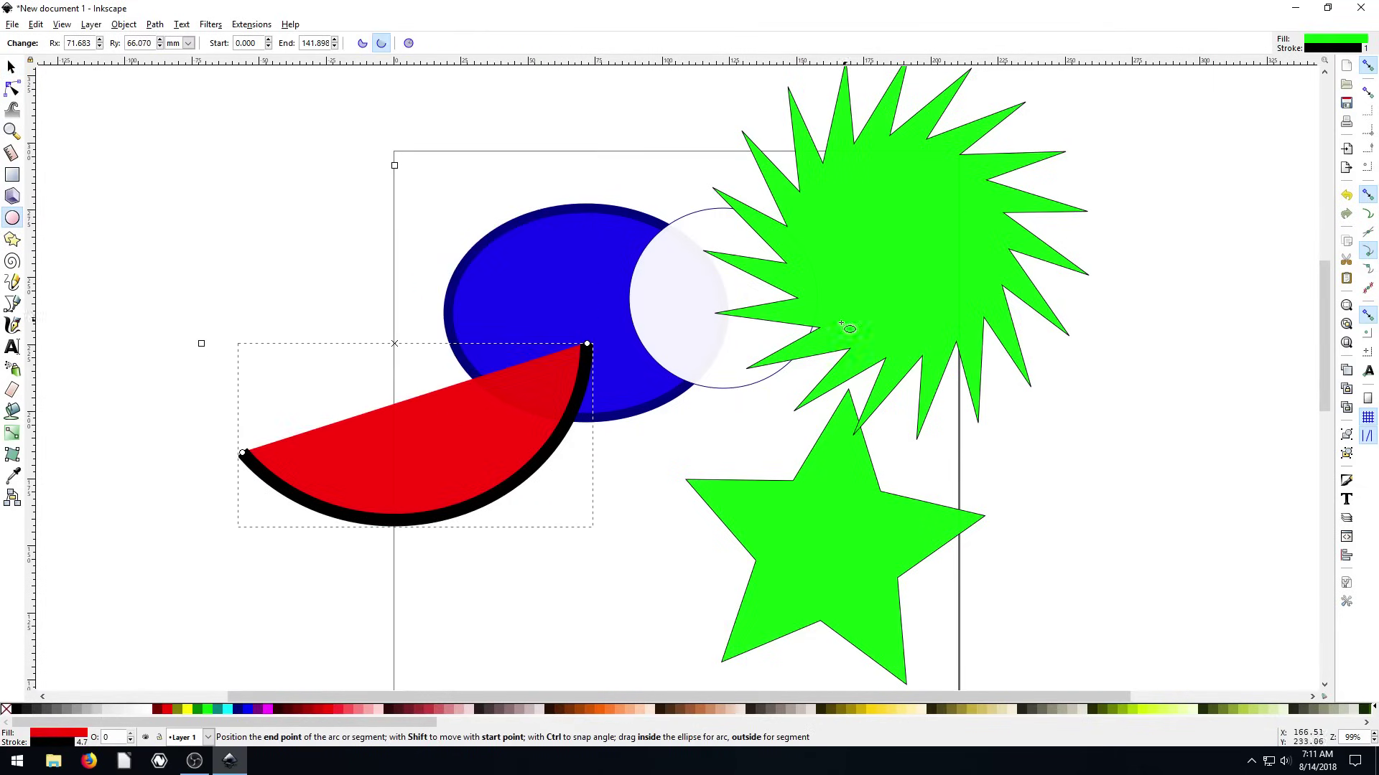
click(11, 67)
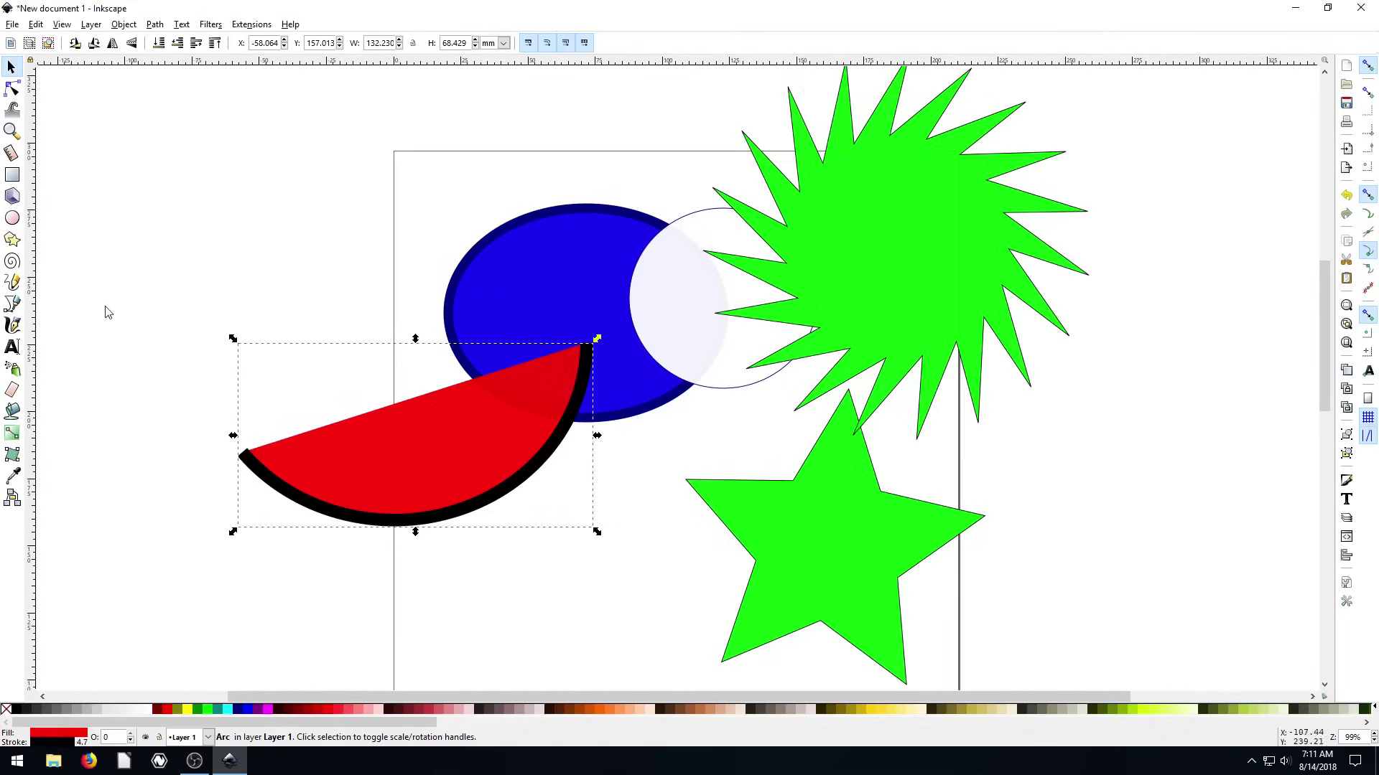
Draw a spiral, move it off the blue ellipse to the upper left, and resize it.
click(12, 260)
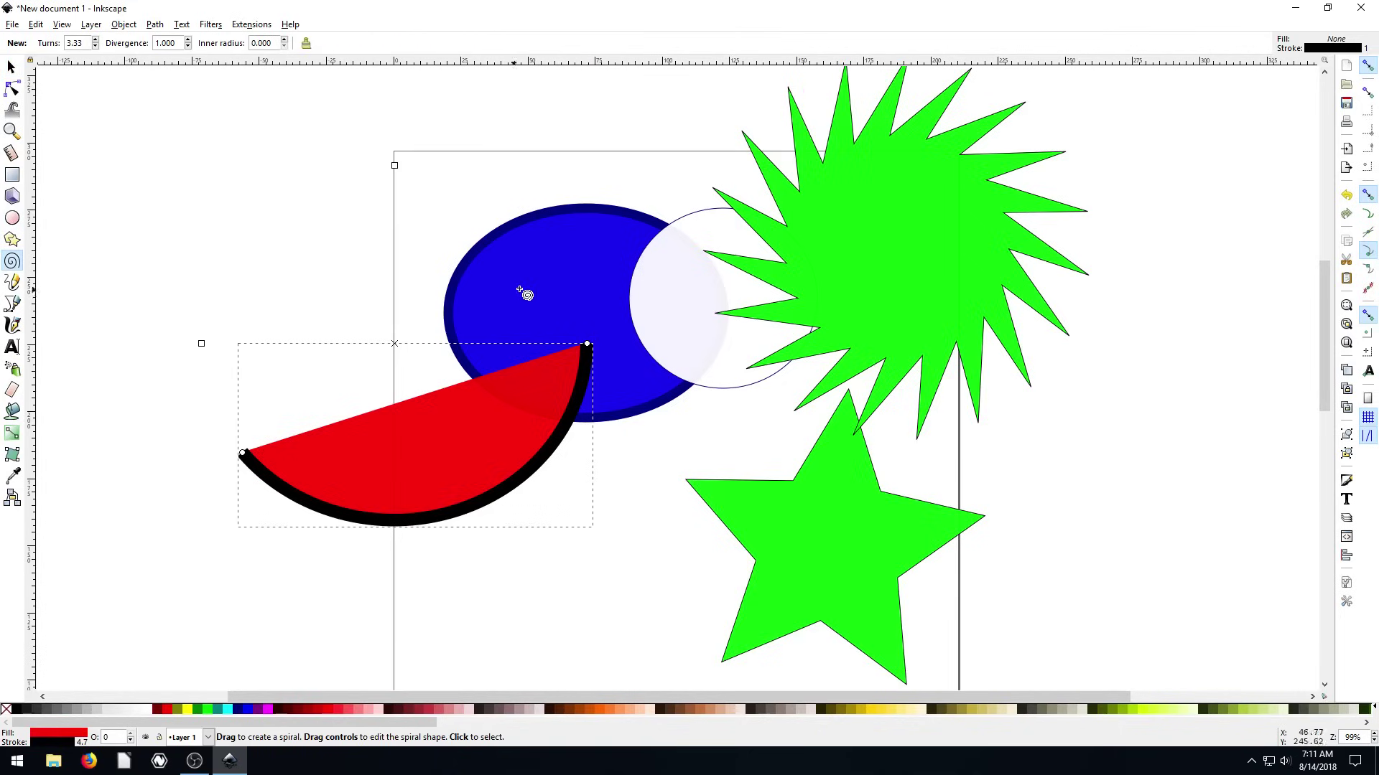
drag(559, 288, 600, 325)
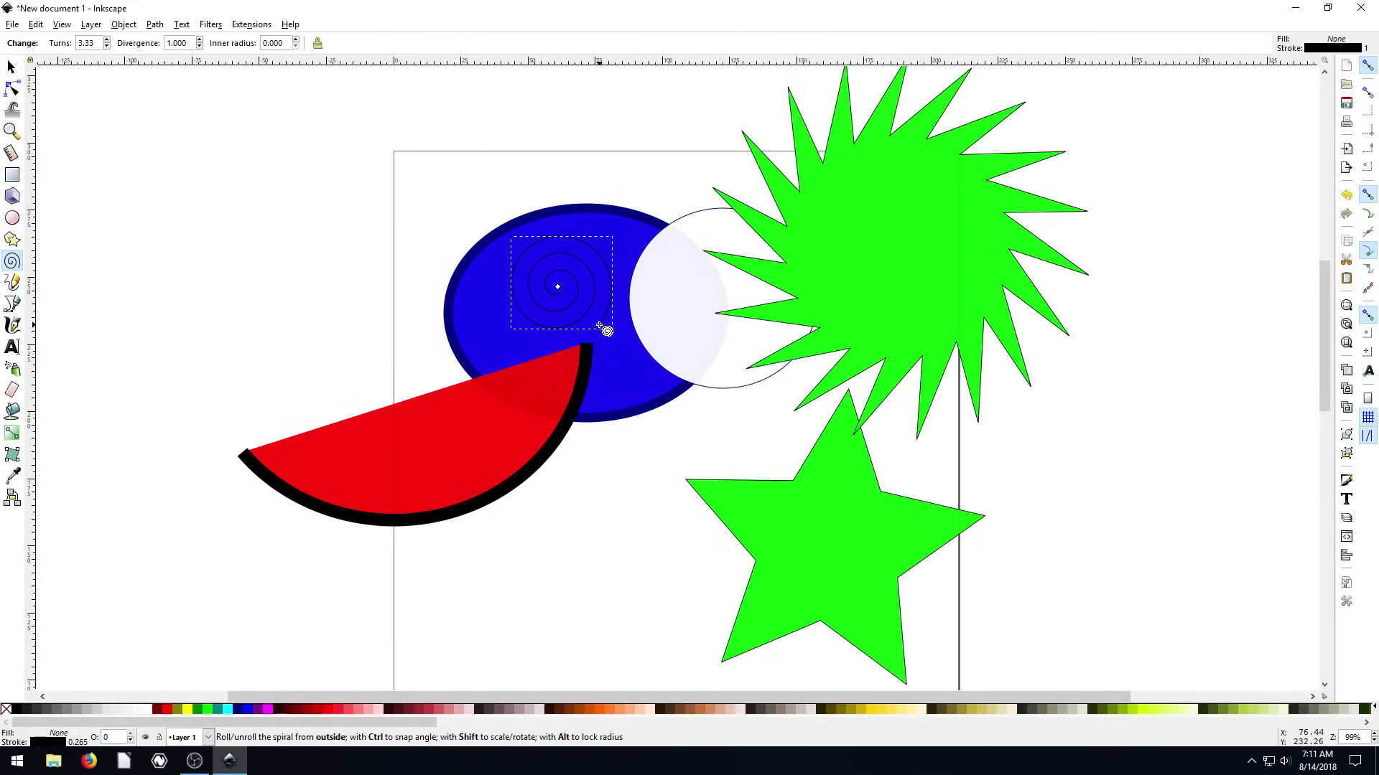
key(s)
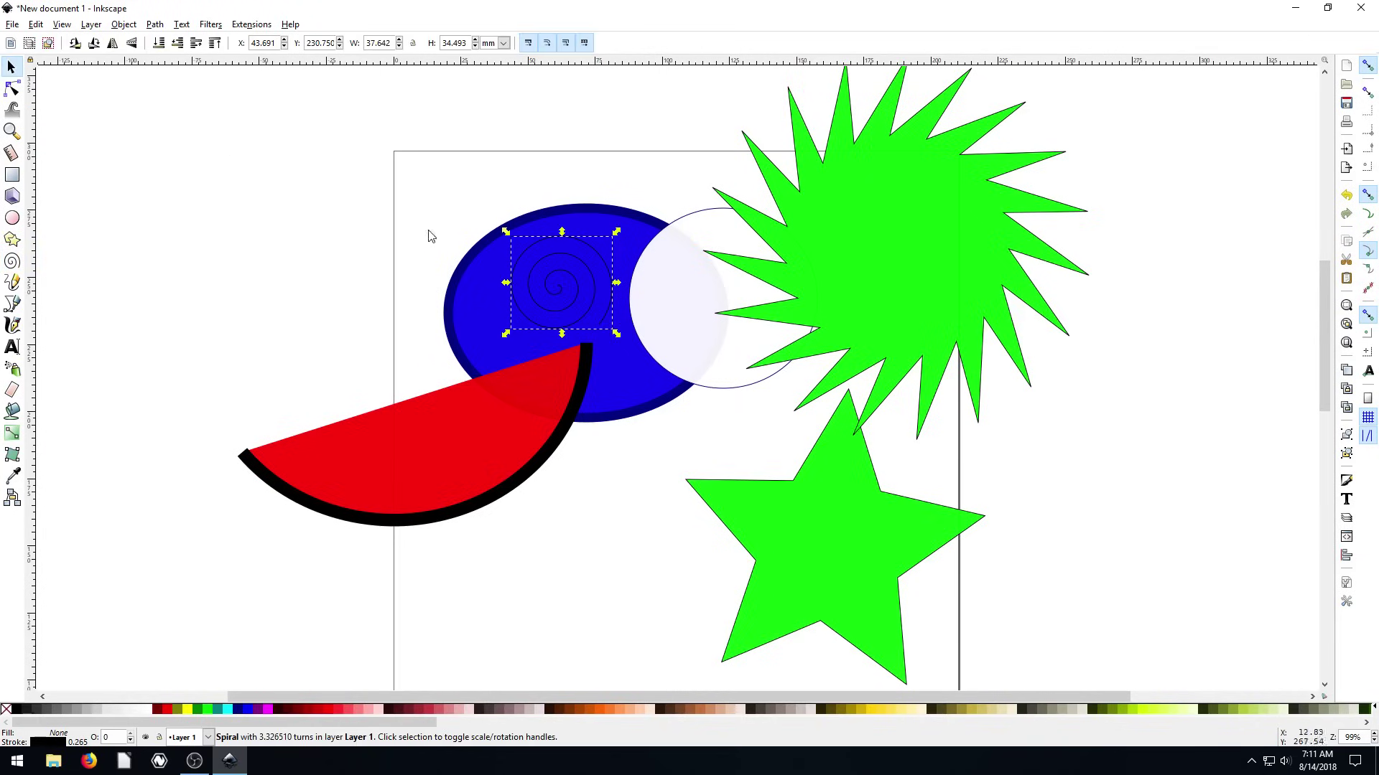
drag(550, 283, 283, 260)
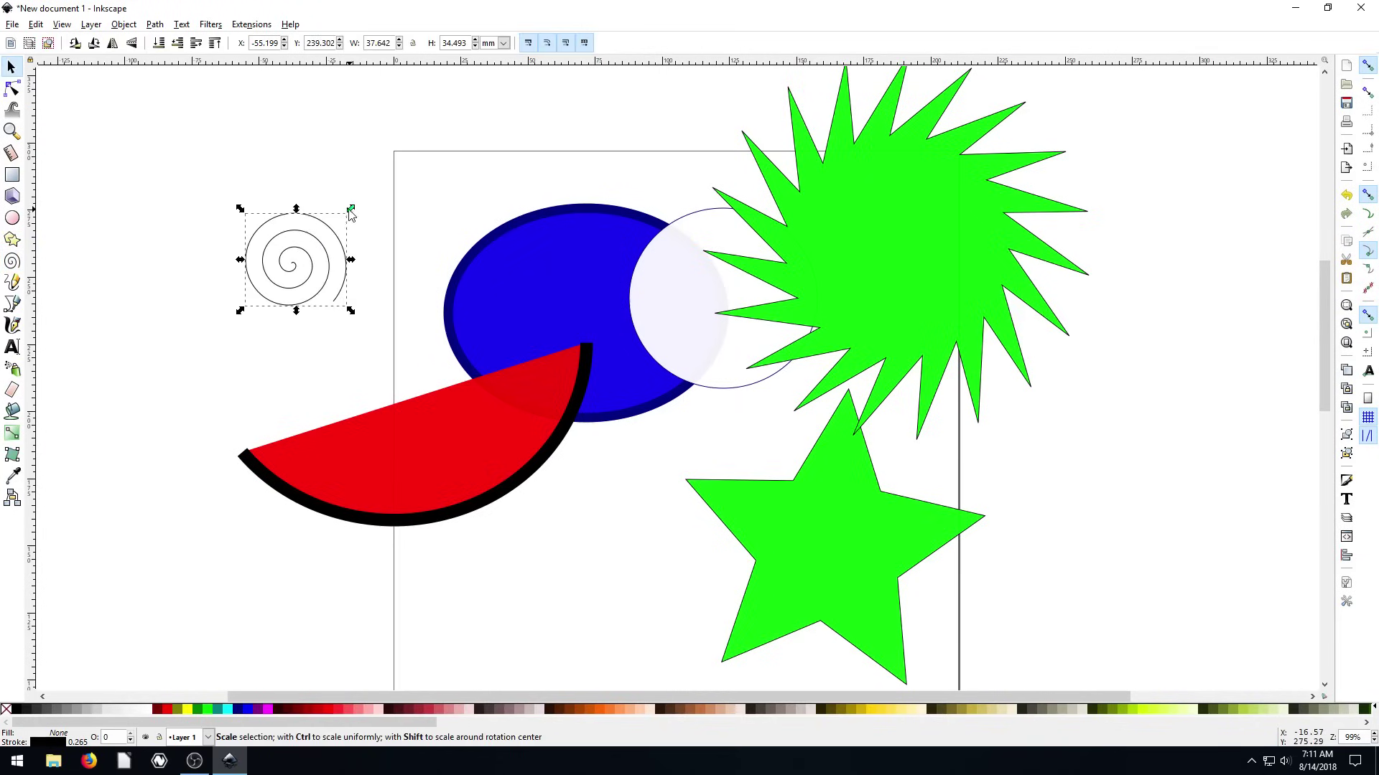
drag(351, 210, 415, 181)
drag(331, 179, 323, 152)
drag(419, 147, 387, 215)
click(332, 195)
Rotate the 19-point green star.
click(843, 235)
click(1072, 379)
click(994, 317)
click(989, 313)
drag(1093, 445, 703, 412)
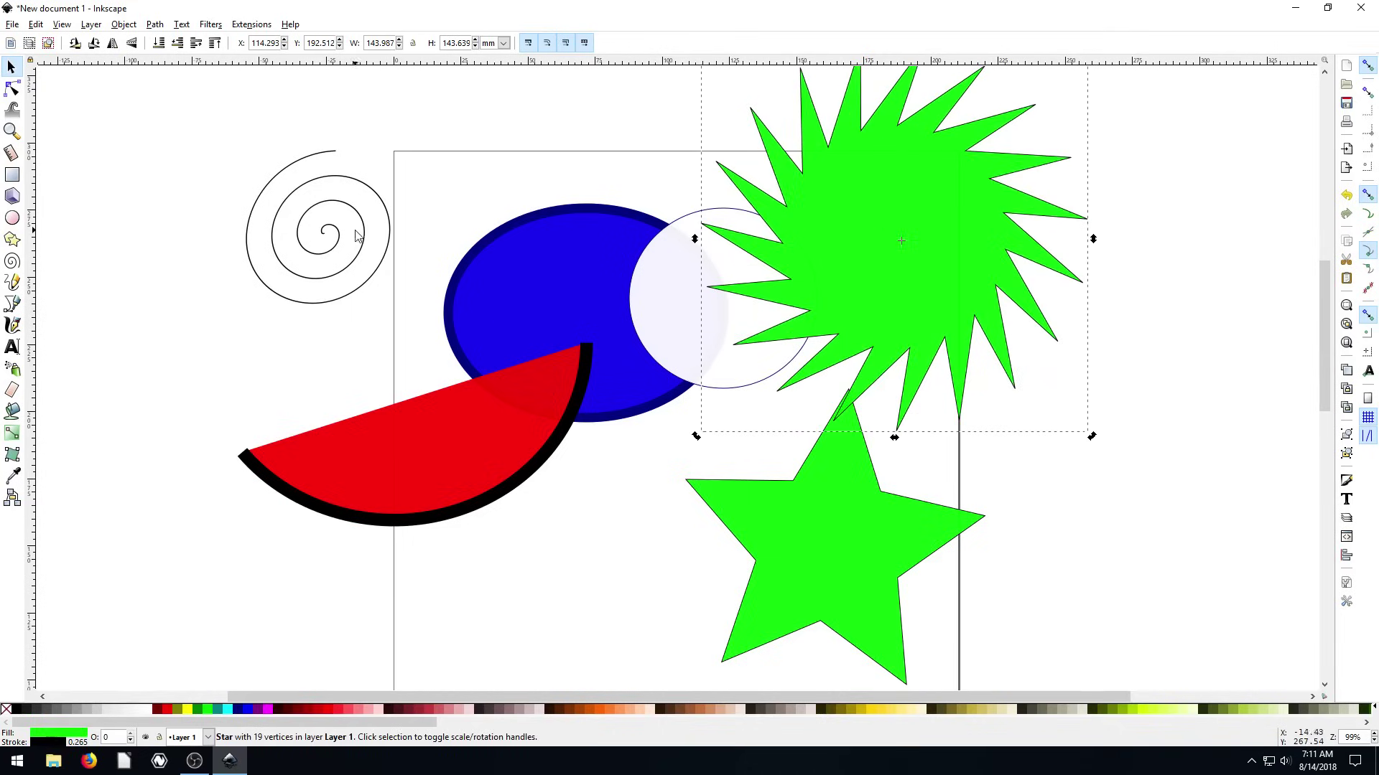
Unroll the spiral's inner end slightly and its outer end into an open arc.
click(335, 236)
double_click(332, 234)
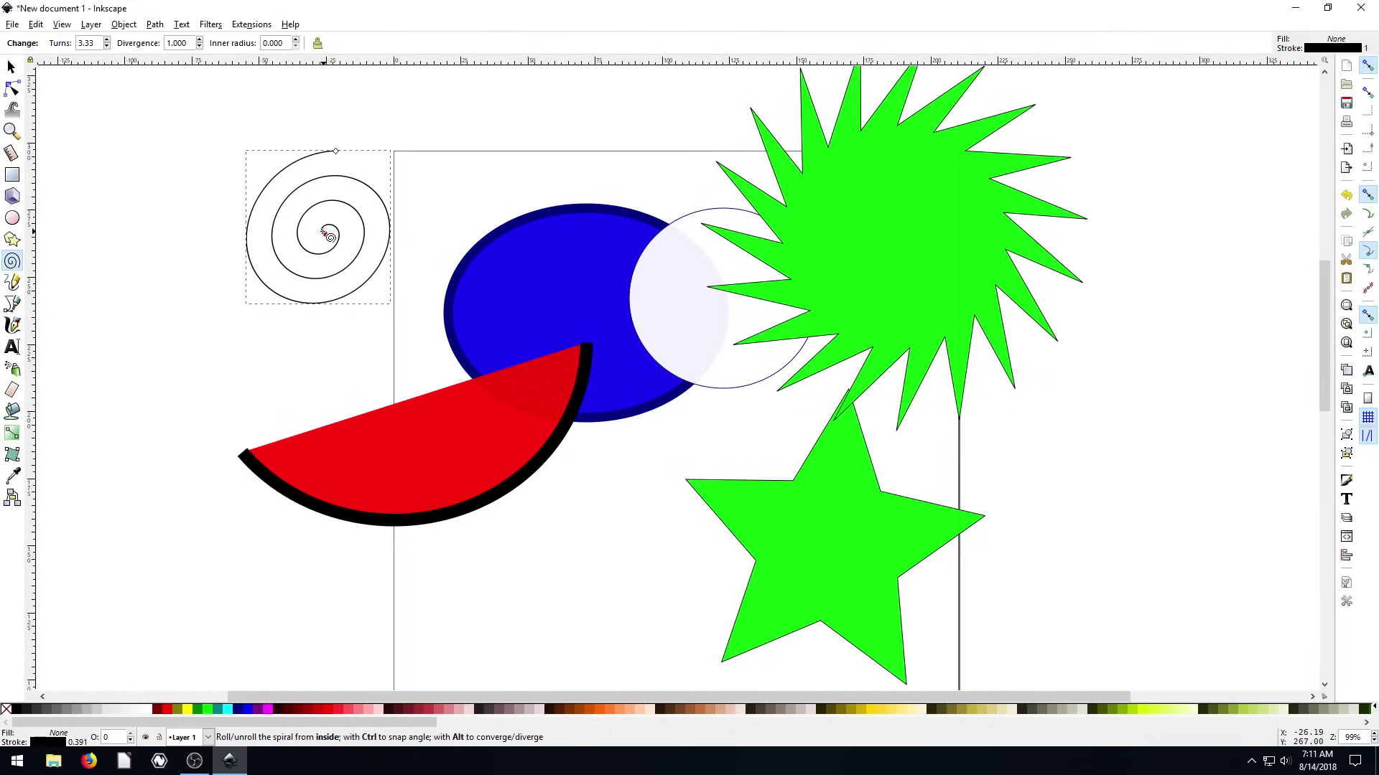
mouse_move(329, 231)
mouse_down()
mouse_move(301, 206)
mouse_move(282, 220)
mouse_move(397, 250)
mouse_move(316, 296)
mouse_move(282, 254)
mouse_move(365, 275)
mouse_move(381, 224)
mouse_move(387, 243)
mouse_move(285, 266)
mouse_move(331, 225)
mouse_up()
drag(335, 154, 416, 211)
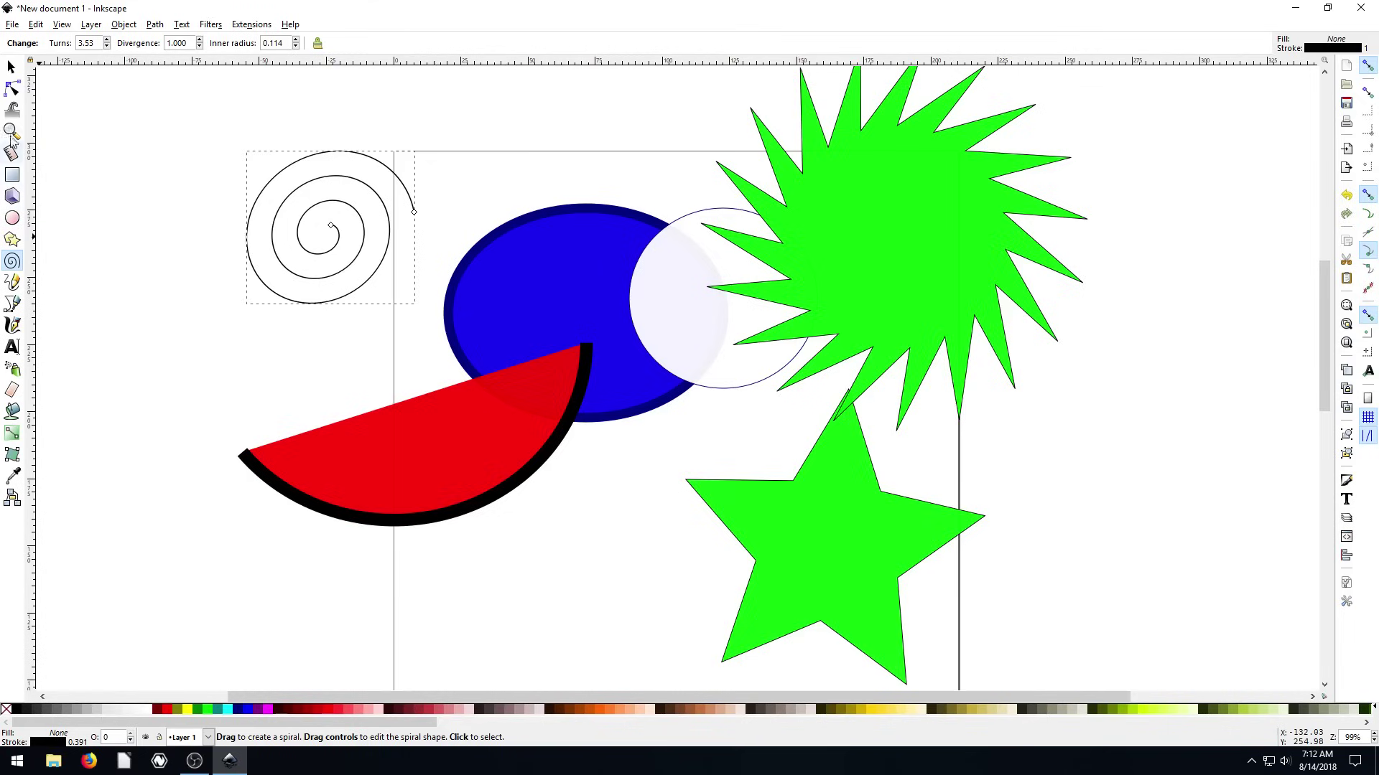
click(12, 75)
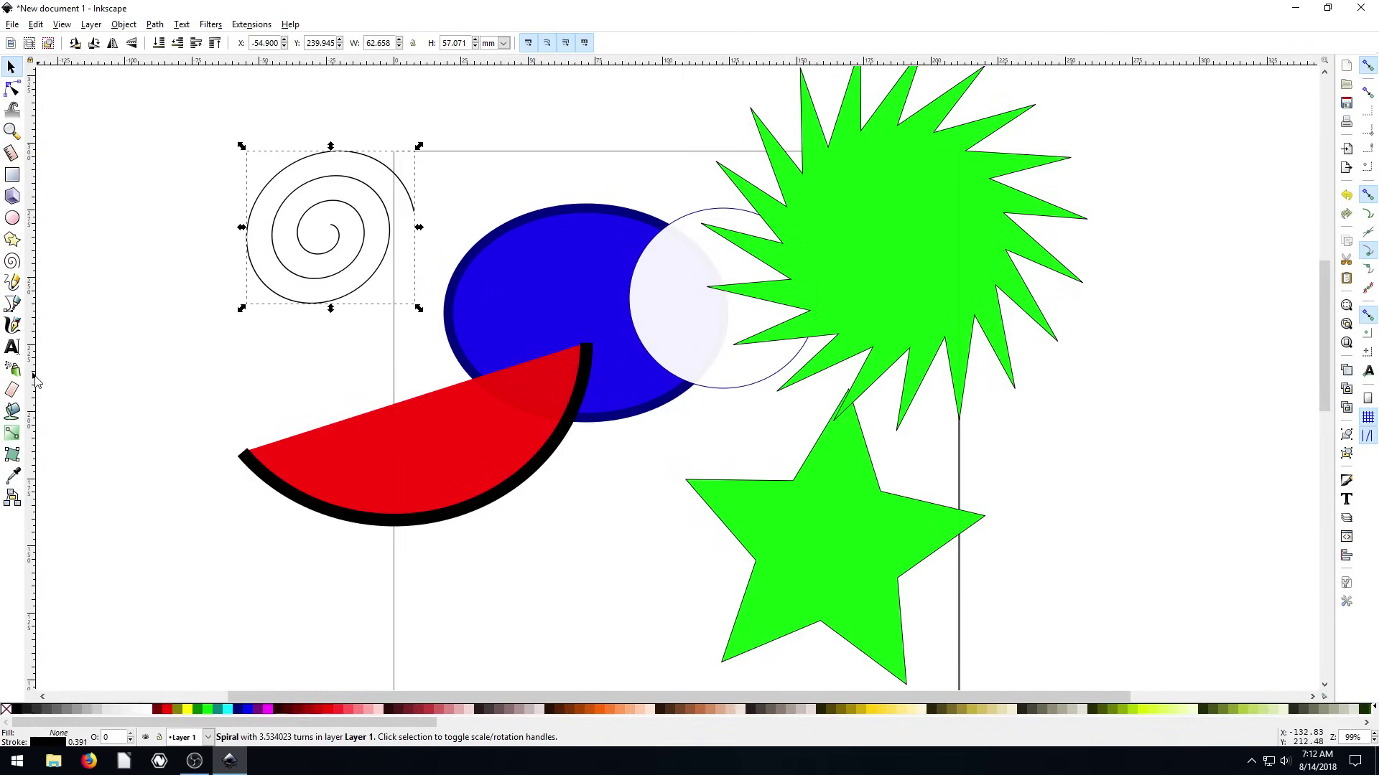
Type 'Hi Hello World' across the red arc.
click(11, 348)
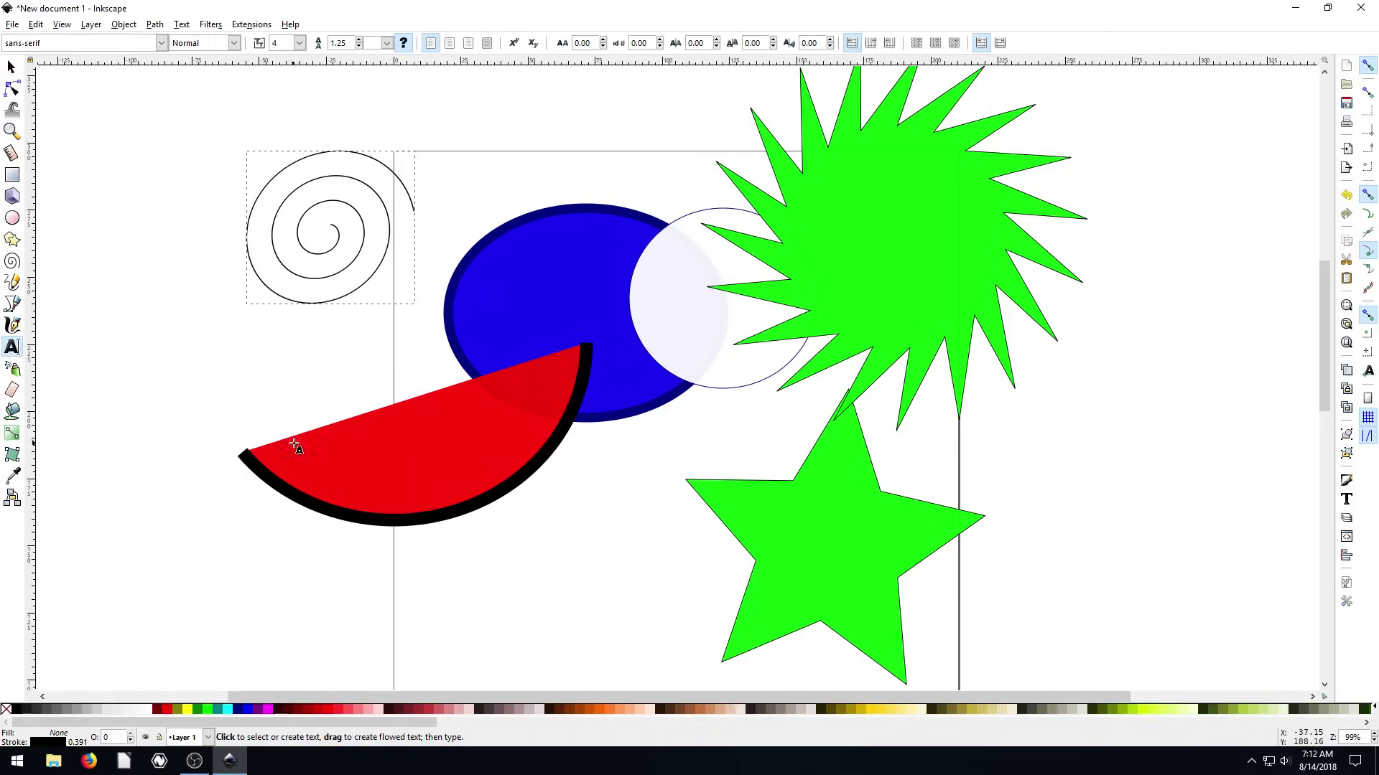
click(337, 449)
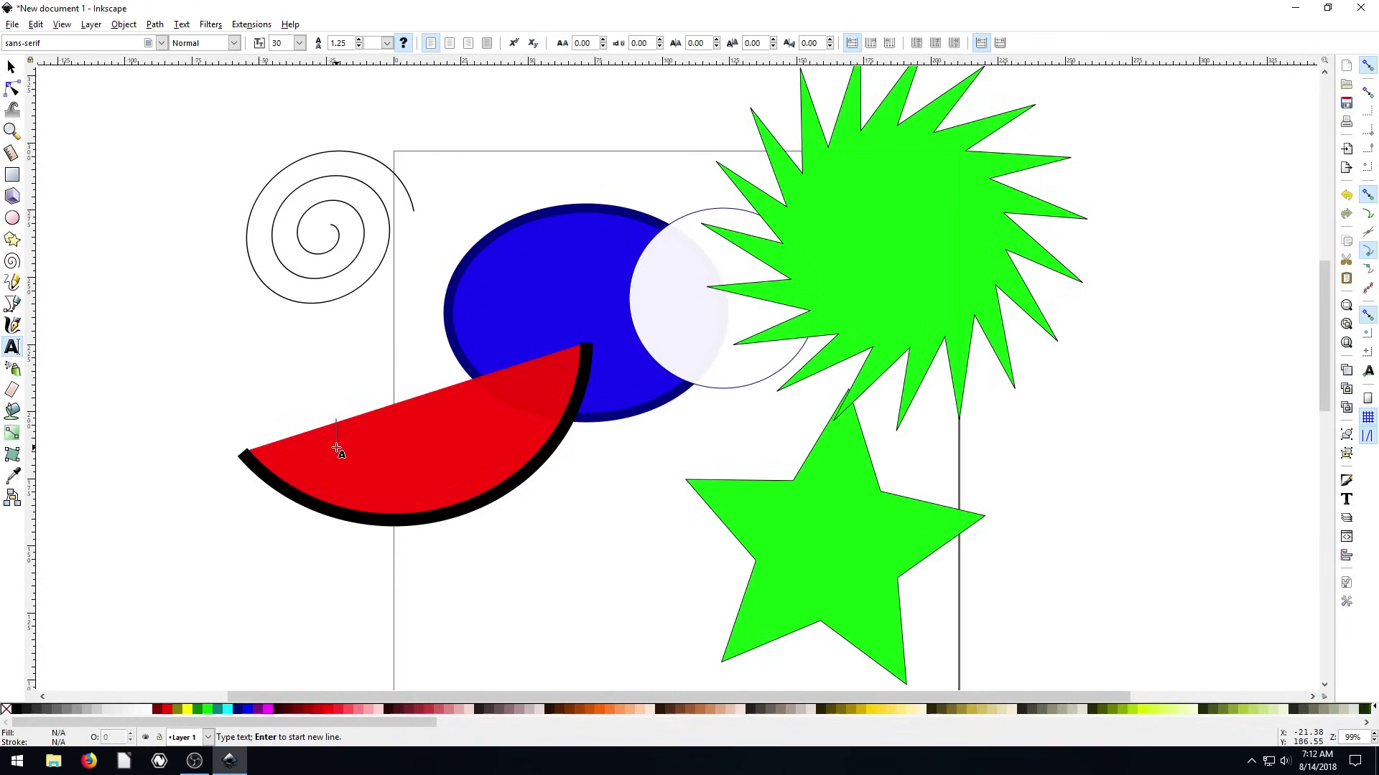
text(Hi)
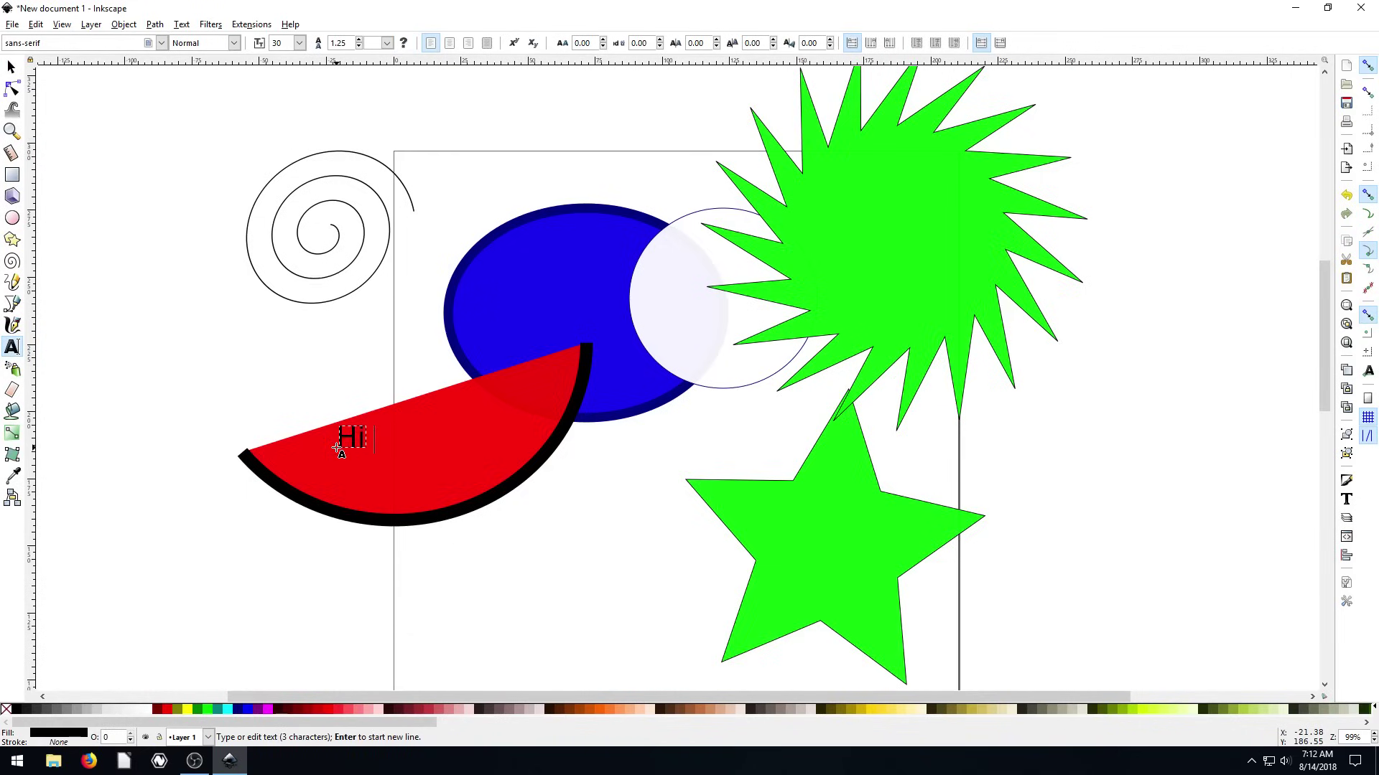
text( Hello World!)
click(11, 67)
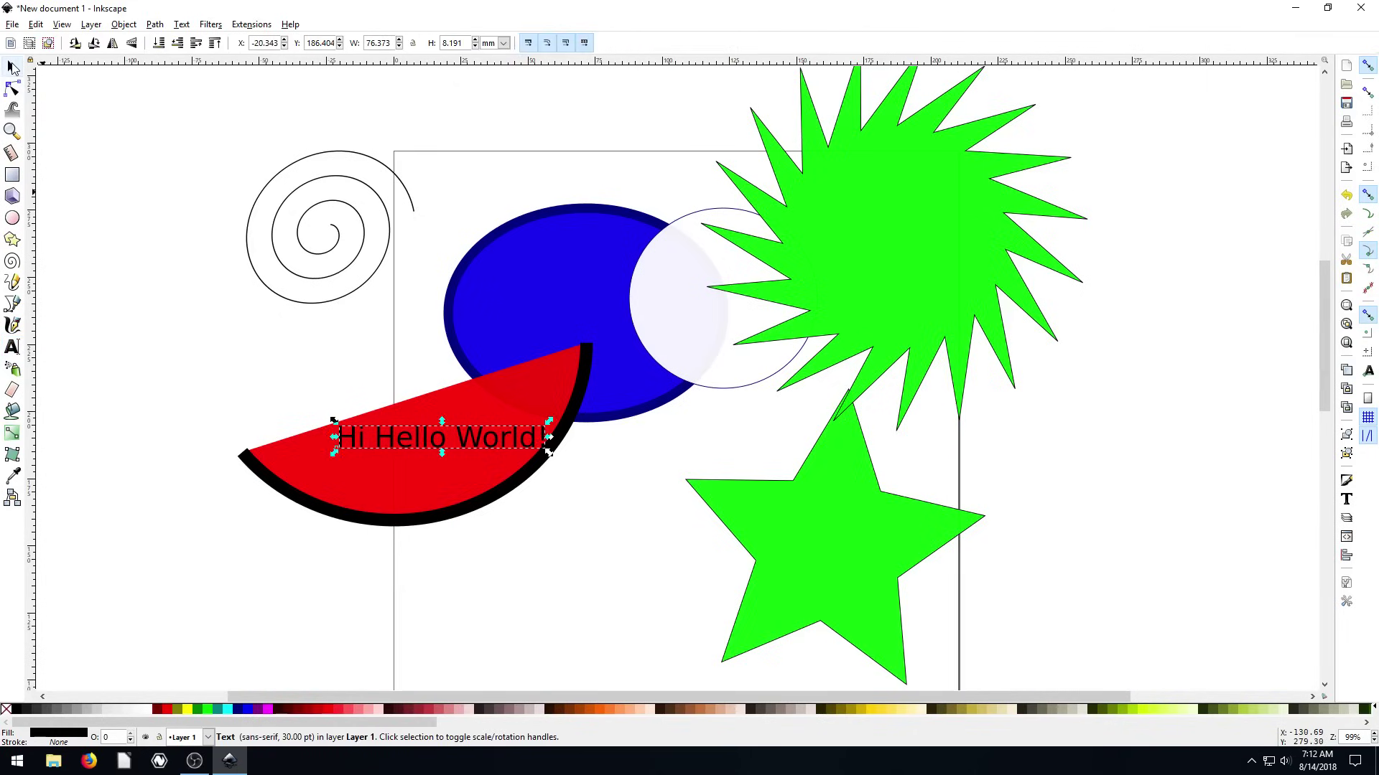
Color the text white after trying other swatches, and nudge the red arc up and right.
click(235, 710)
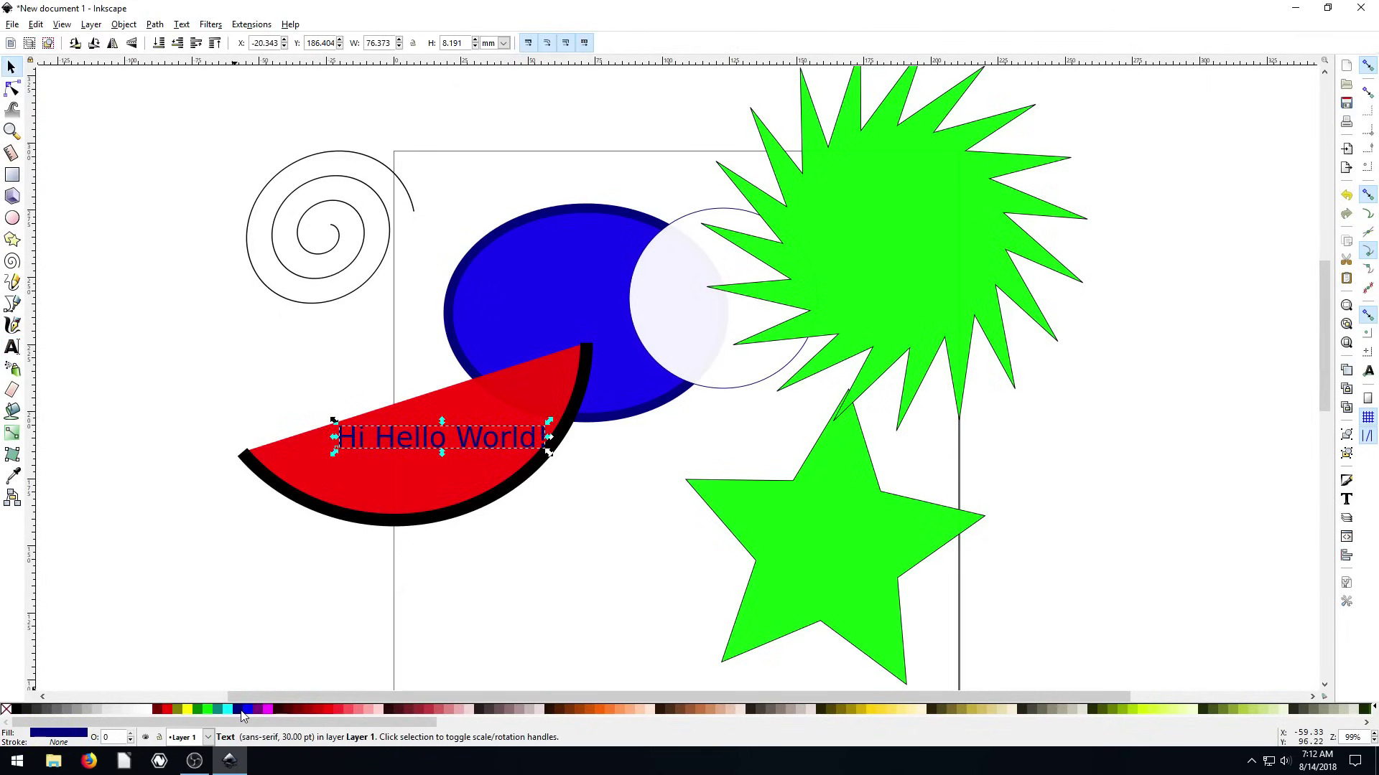
click(197, 710)
click(185, 713)
click(167, 710)
click(147, 711)
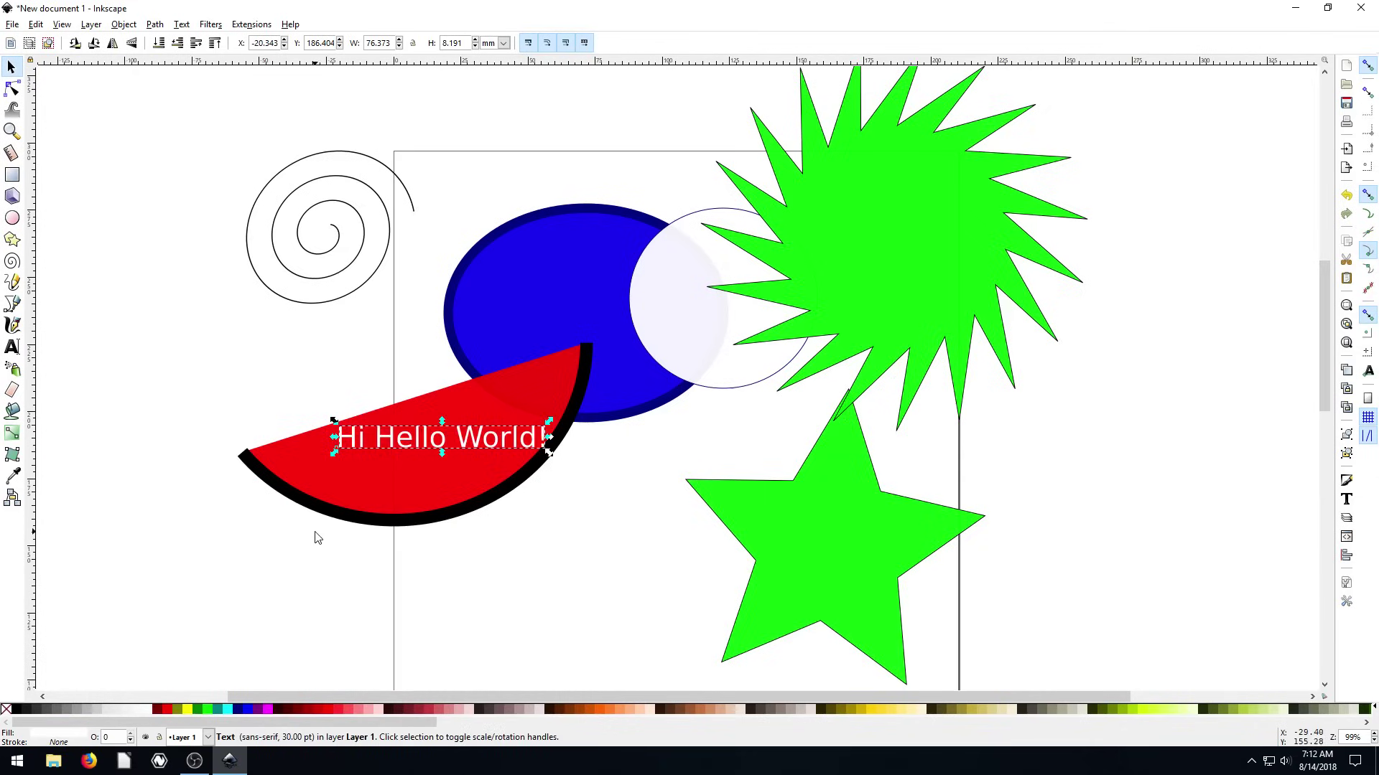
mouse_move(402, 431)
mouse_down()
mouse_move(356, 466)
mouse_move(408, 425)
mouse_up()
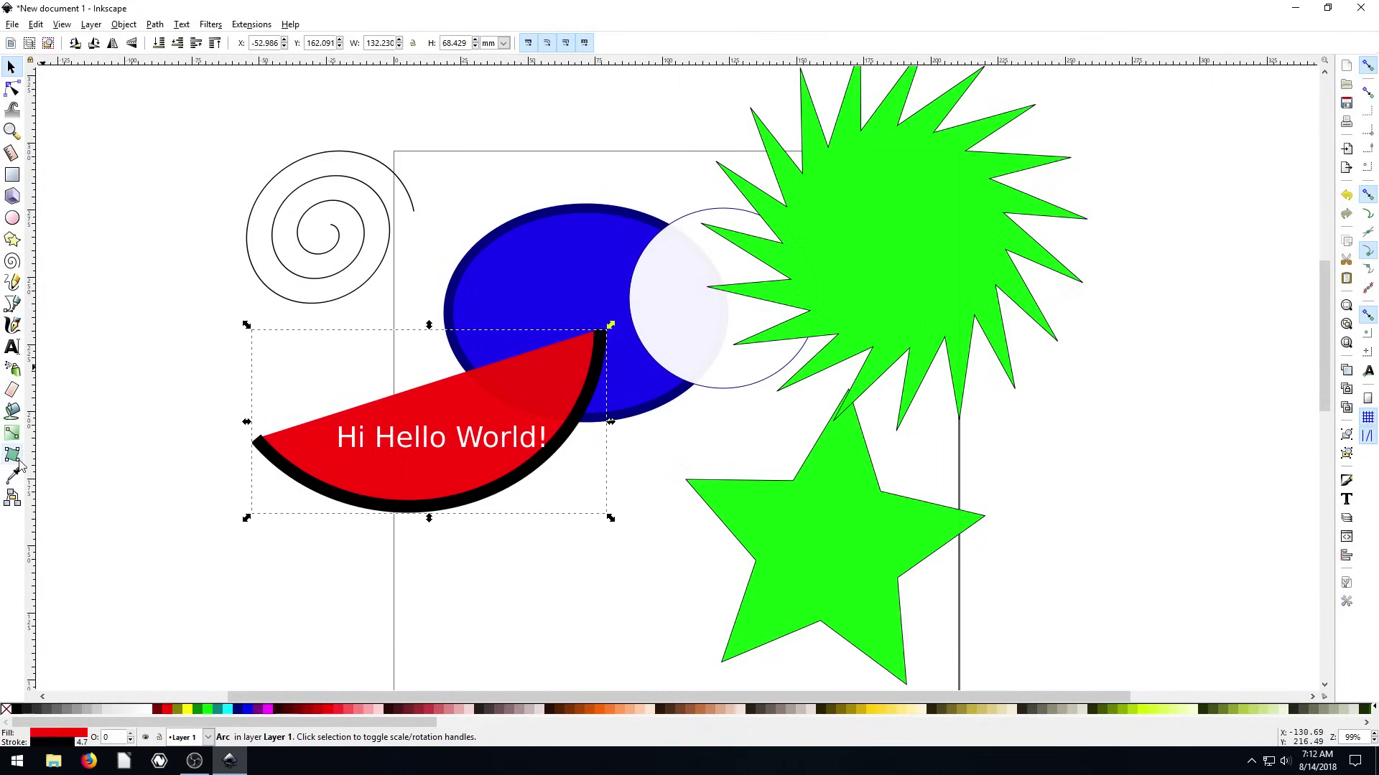
click(140, 353)
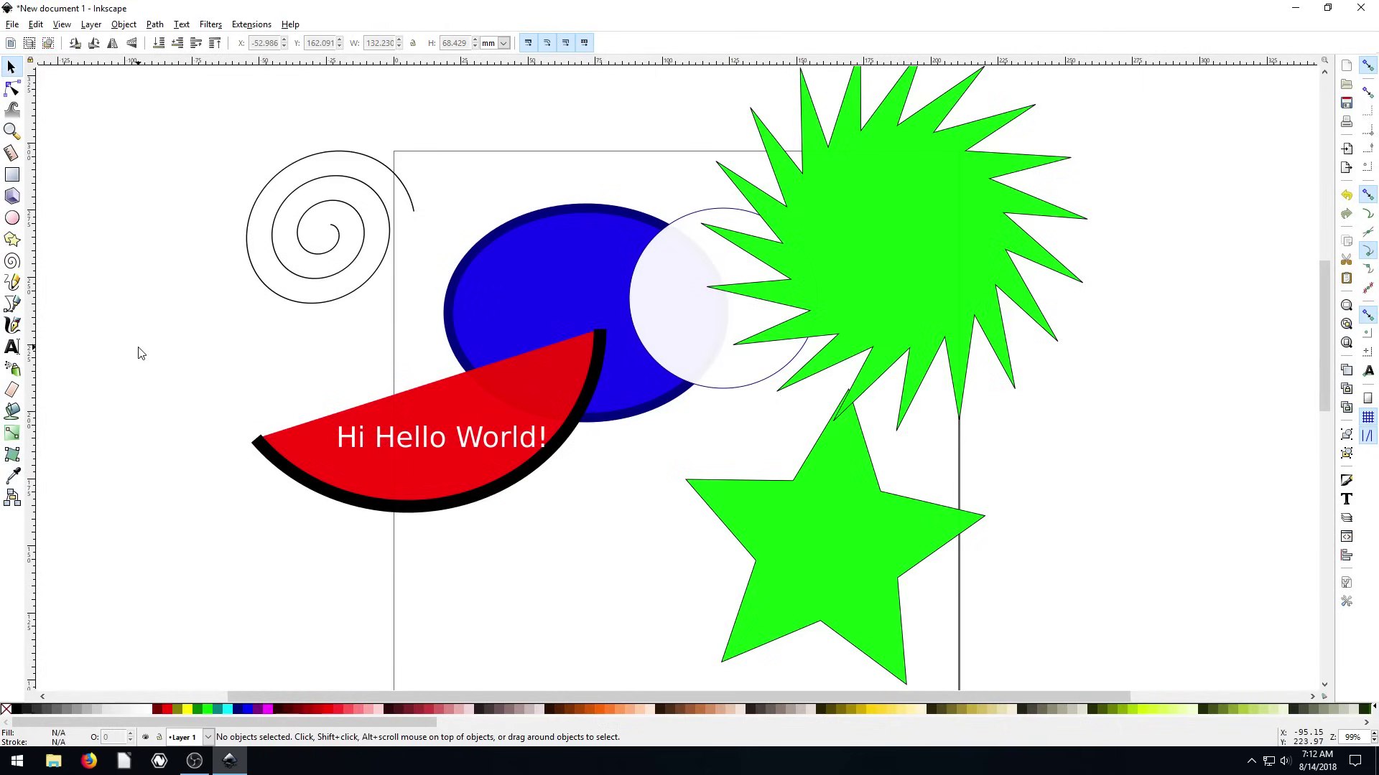
Erase channels through the blue ellipse, white circle, spiky star, and horizontally and vertically through the spiral.
click(11, 391)
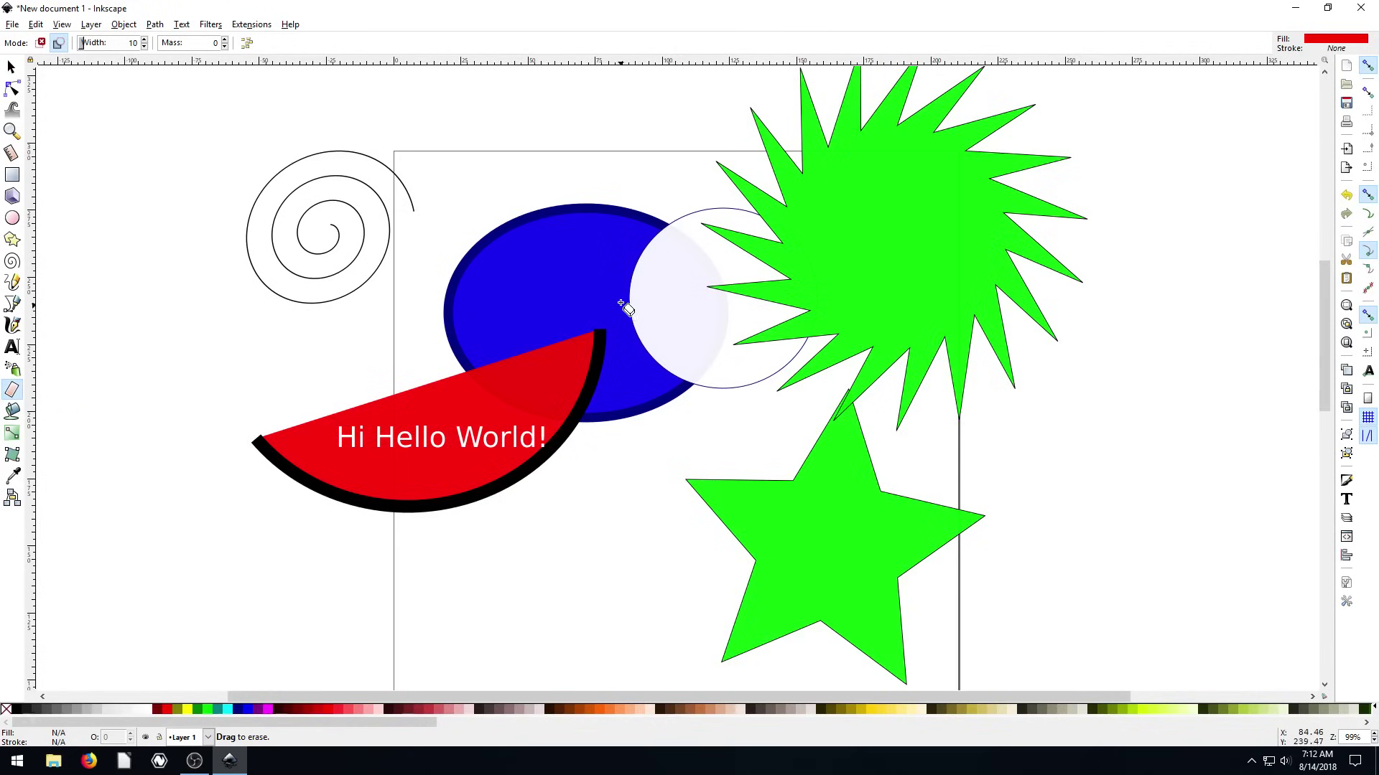
mouse_move(573, 245)
mouse_down()
mouse_move(531, 290)
mouse_move(508, 295)
mouse_move(485, 278)
mouse_move(512, 255)
mouse_up()
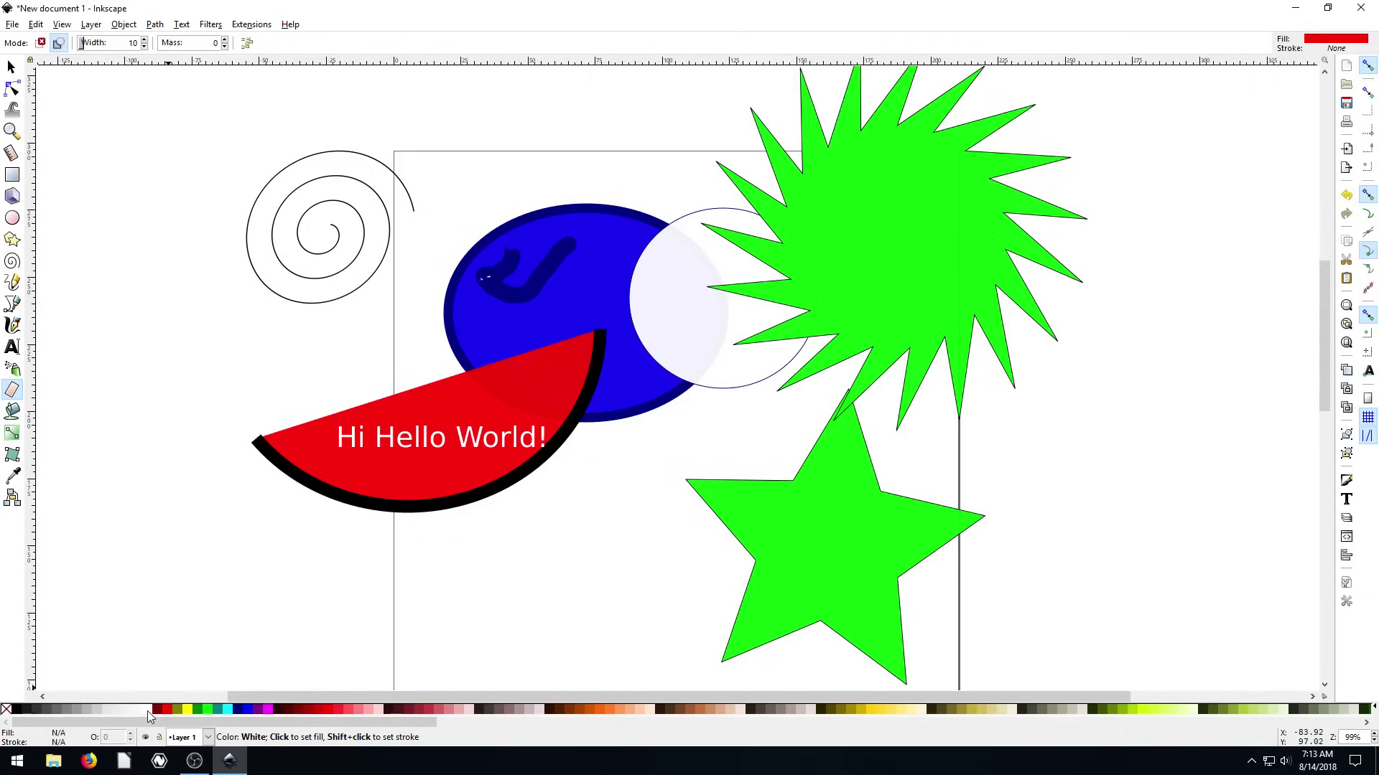
drag(583, 293, 508, 362)
mouse_move(532, 251)
mouse_down()
mouse_move(545, 297)
mouse_move(722, 330)
mouse_move(899, 314)
mouse_up()
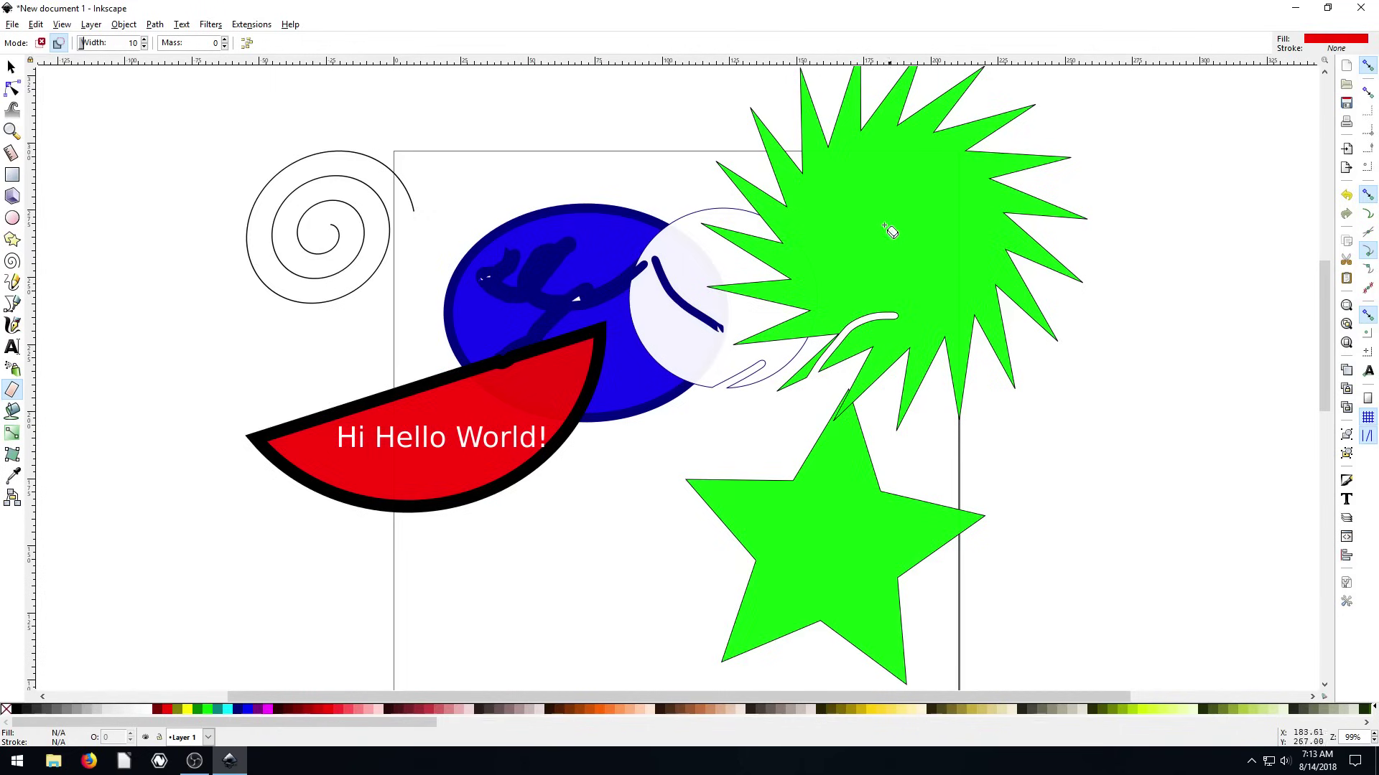
mouse_move(702, 130)
mouse_down()
mouse_move(800, 139)
mouse_move(901, 207)
mouse_up()
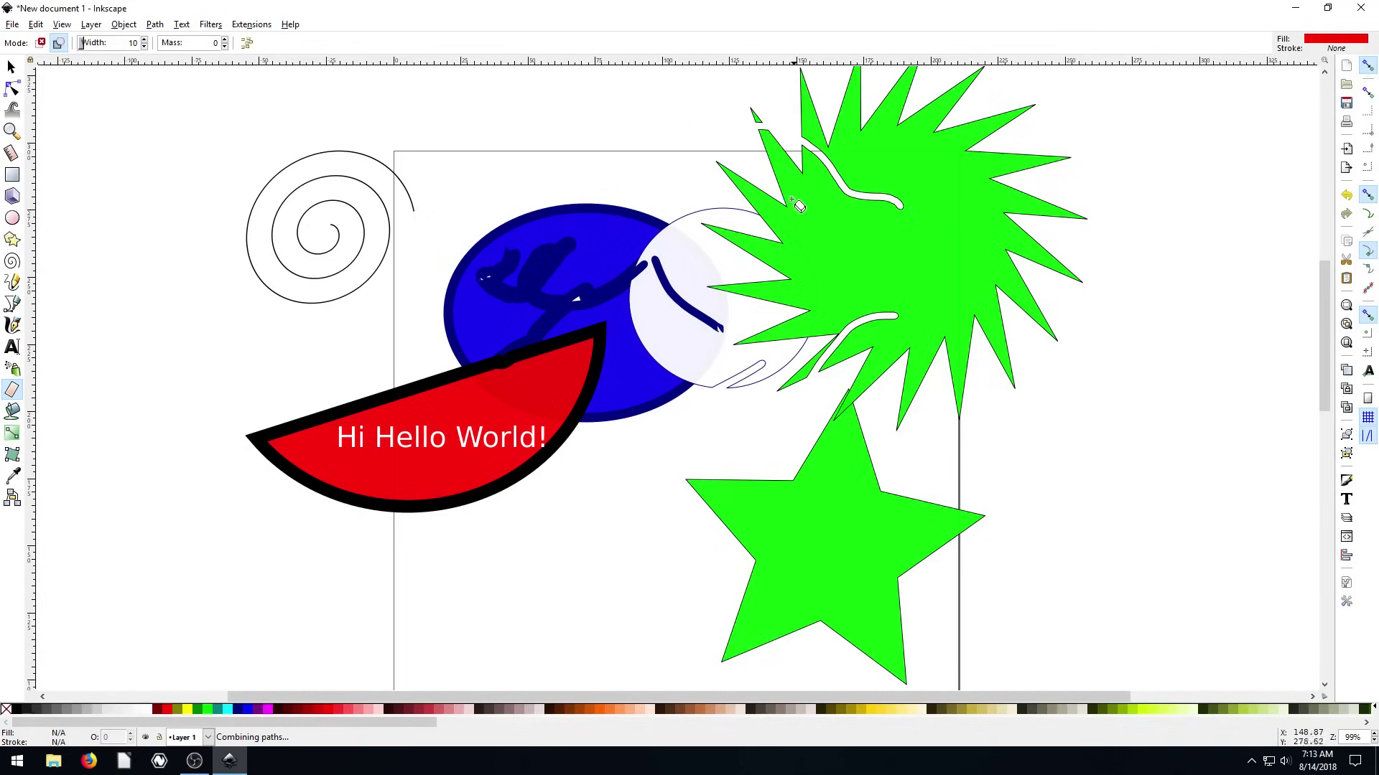
mouse_move(1075, 127)
mouse_down()
mouse_move(1085, 237)
mouse_move(941, 355)
mouse_move(828, 306)
mouse_move(777, 251)
mouse_up()
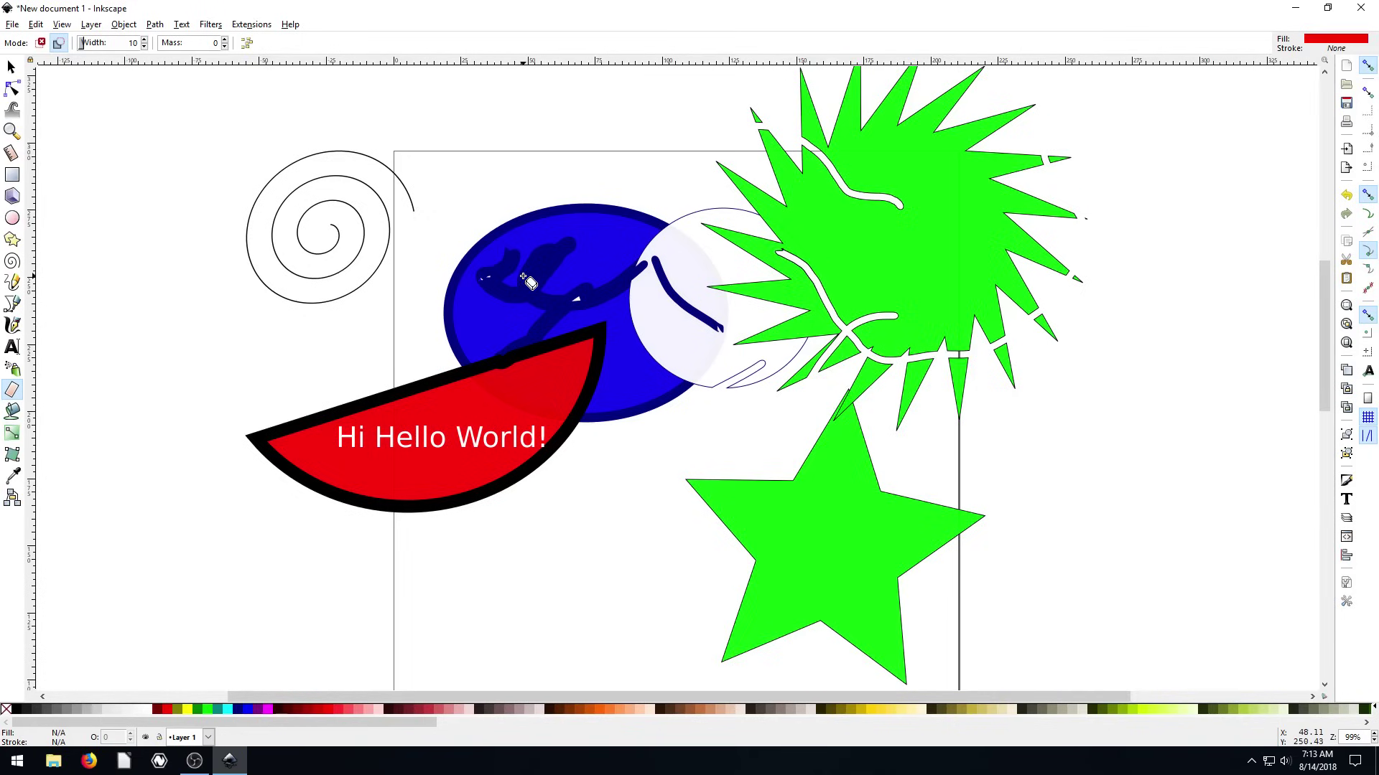
drag(181, 252, 453, 216)
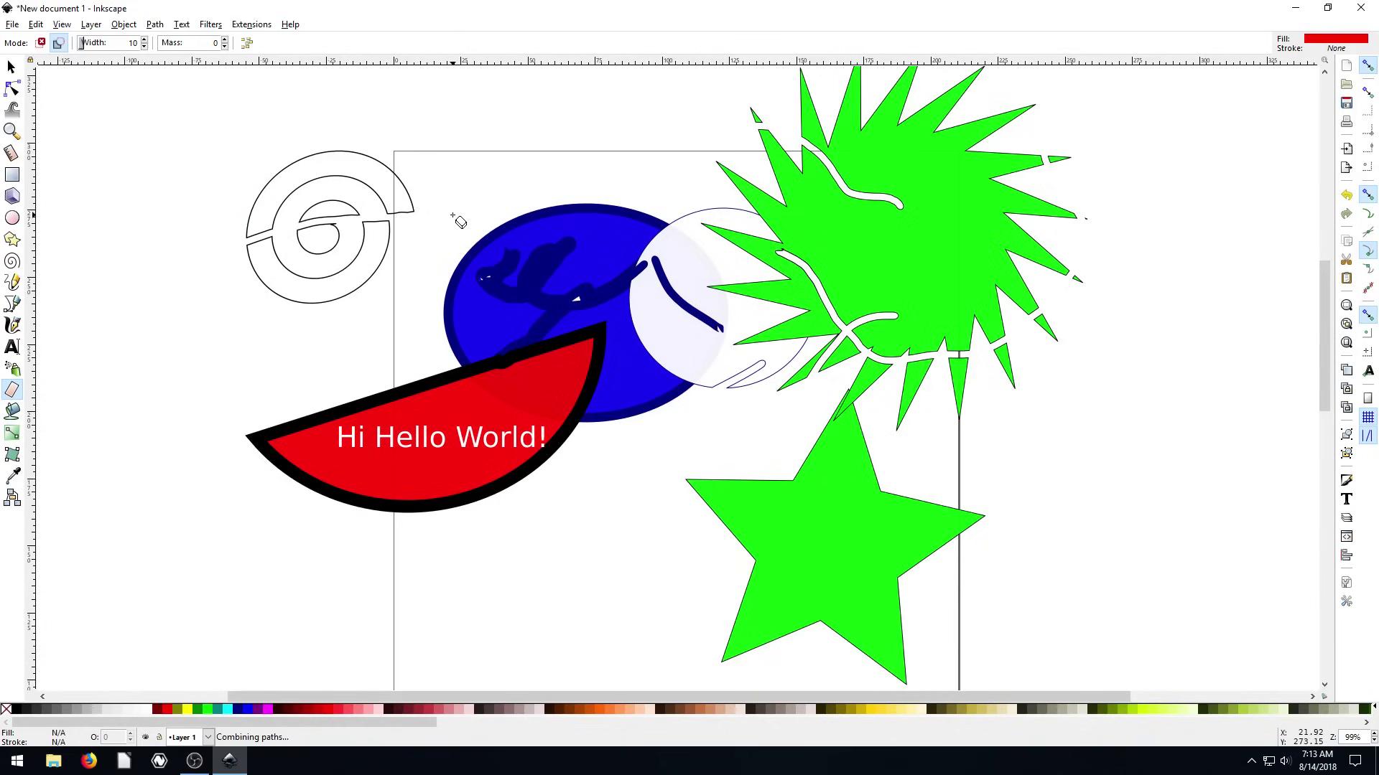
drag(320, 135, 326, 328)
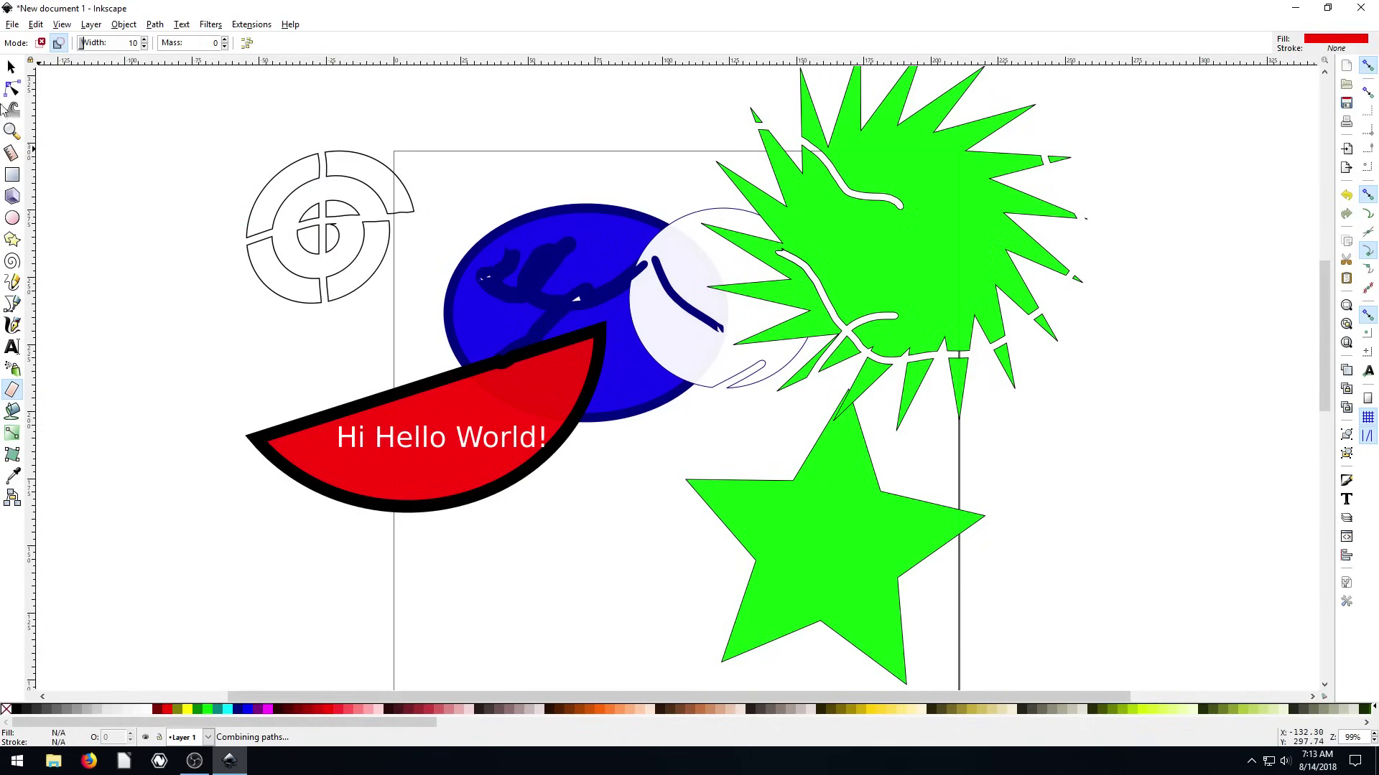
Move the cut-up spiral and the green five-point star further left.
key(s)
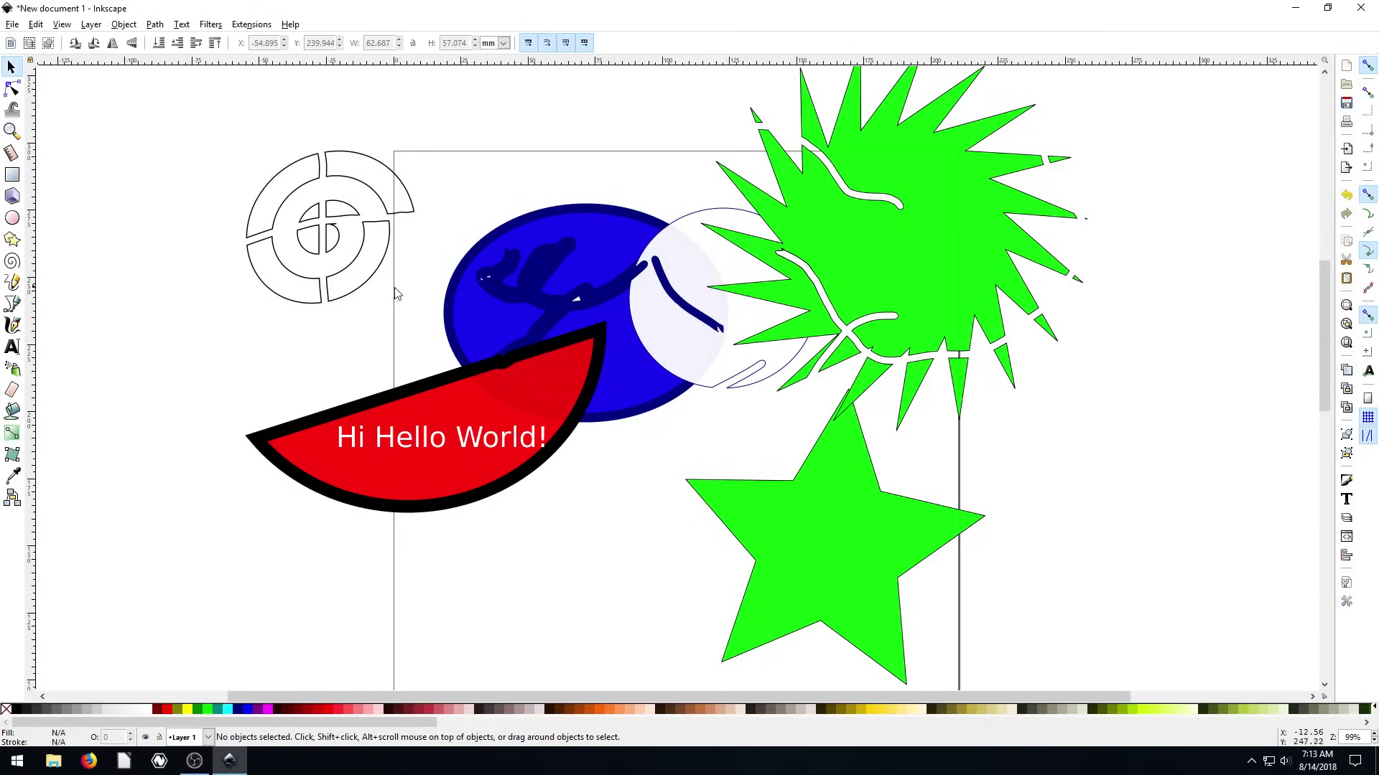
click(385, 172)
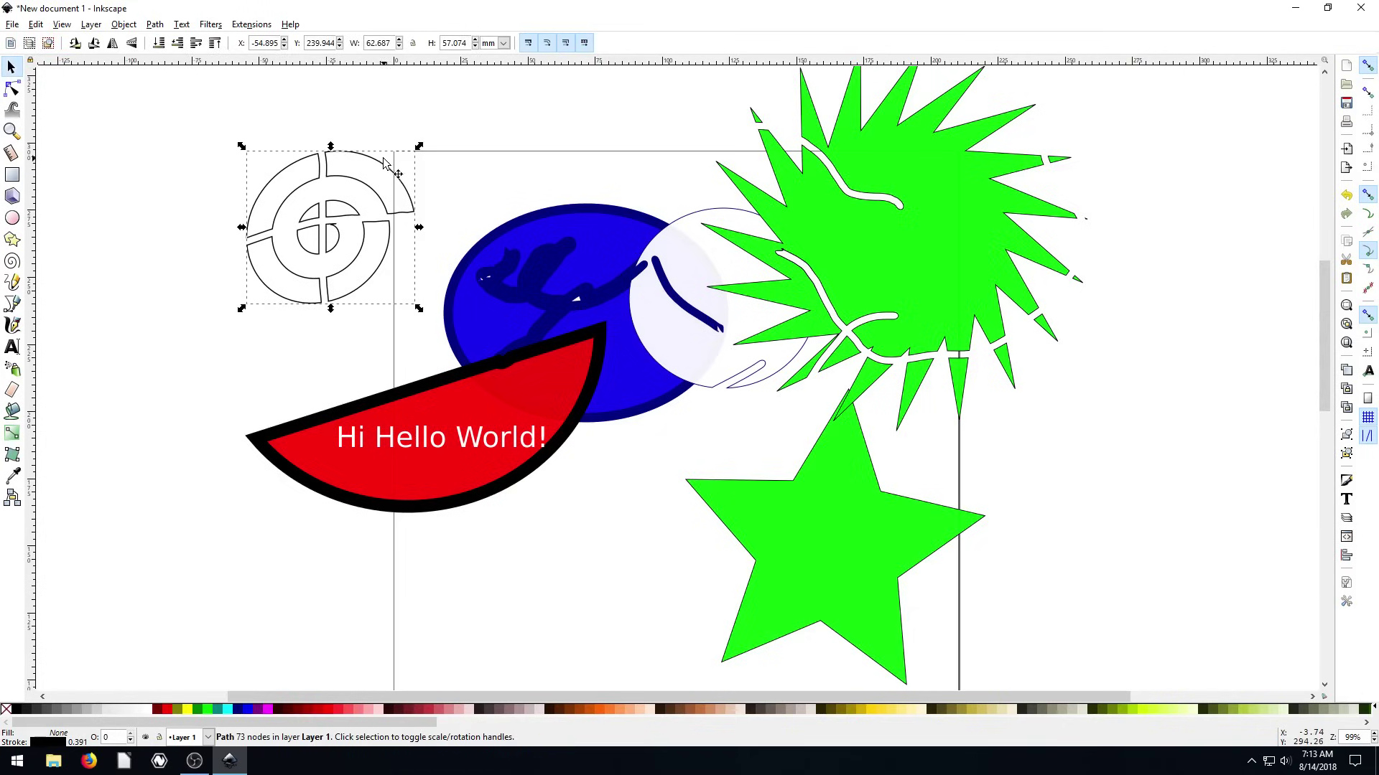
drag(386, 172, 309, 185)
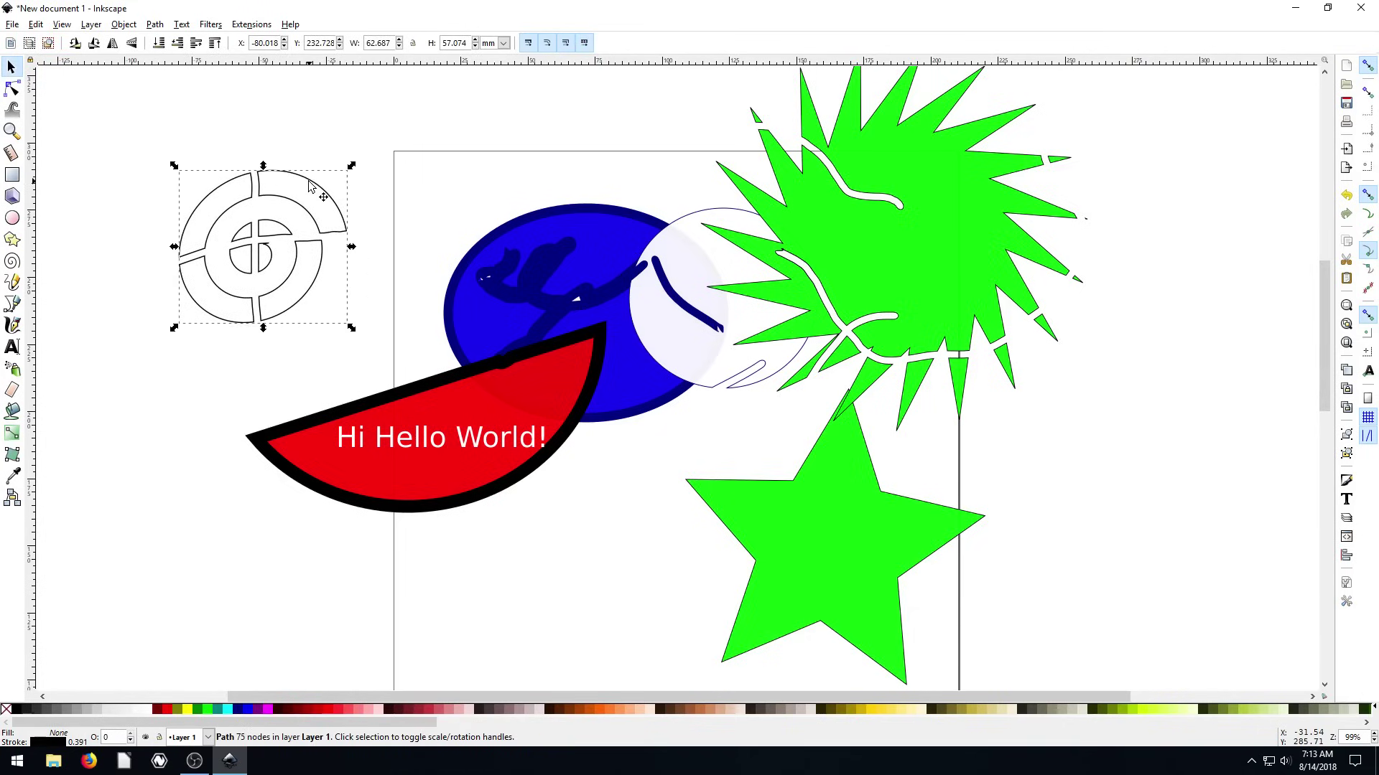
click(812, 511)
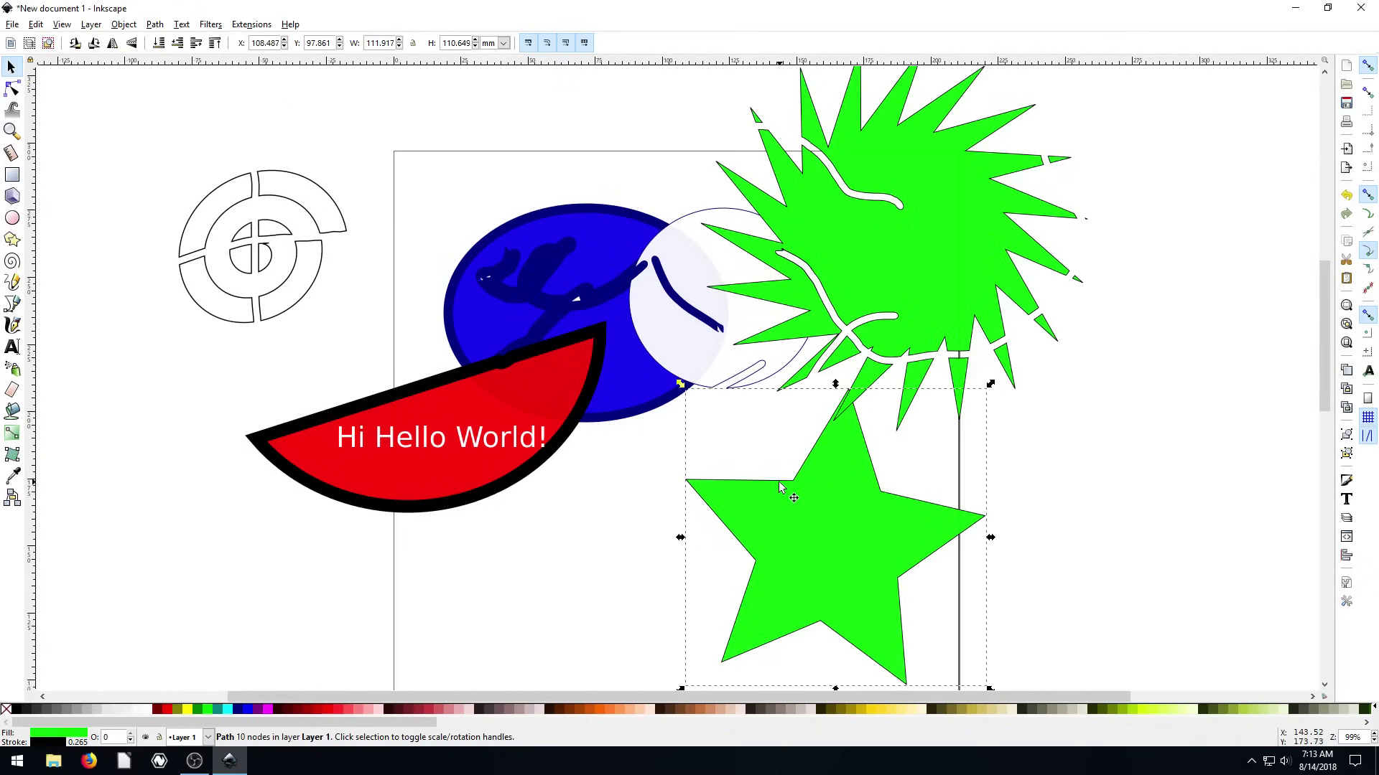
drag(780, 488, 655, 422)
scroll(683, 462, down, 7)
scroll(676, 392, up, 5)
Edit the five-point star's nodes: raise its top point, pull in the right tip, shift inner corners.
scroll(648, 465, down, 2)
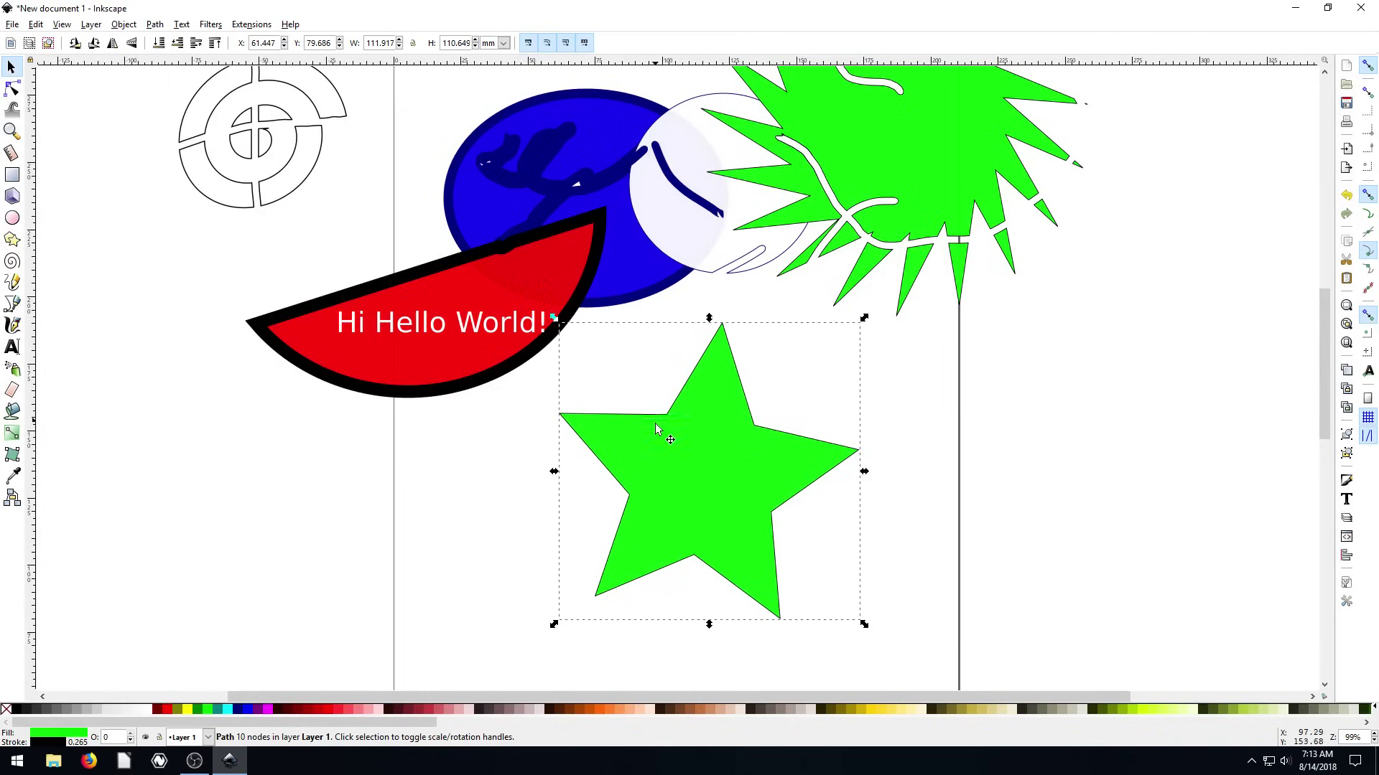
key(n)
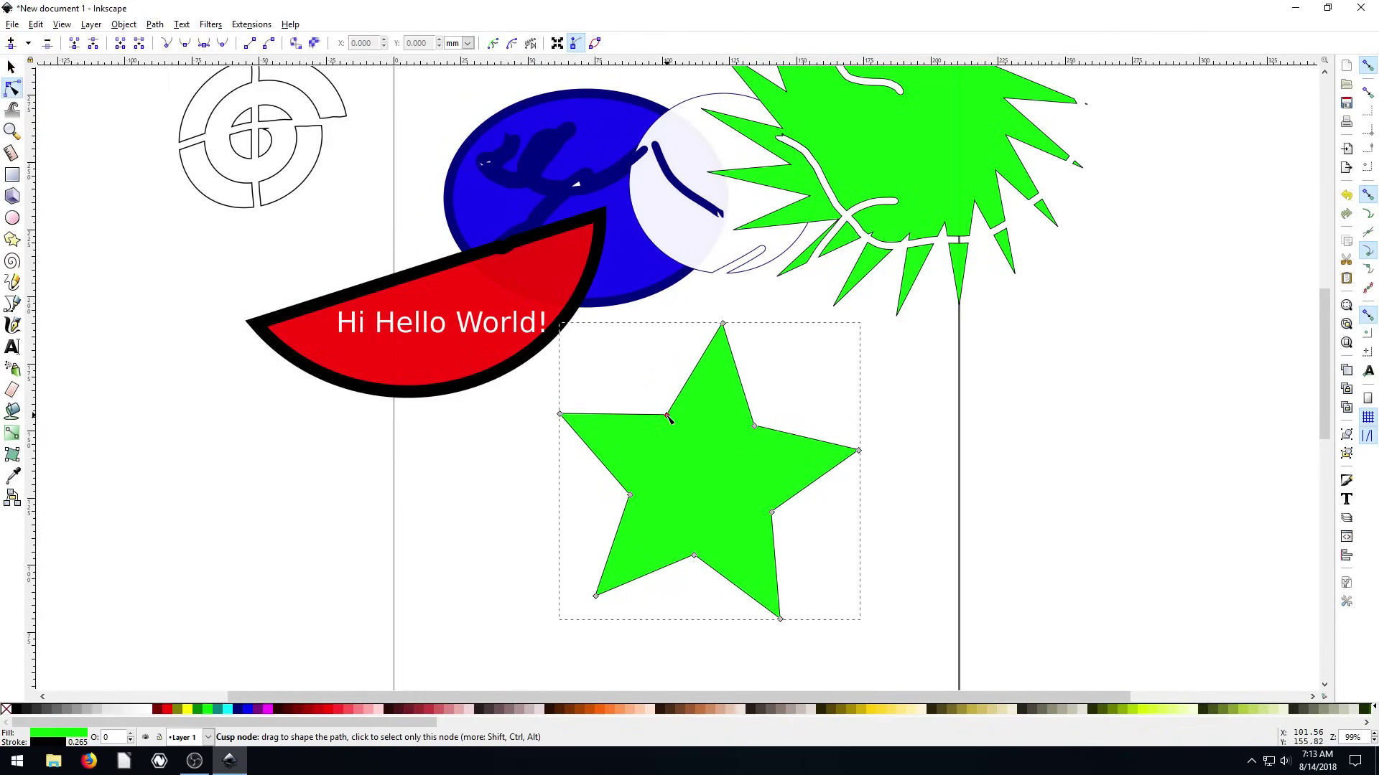
key(s)
key(n)
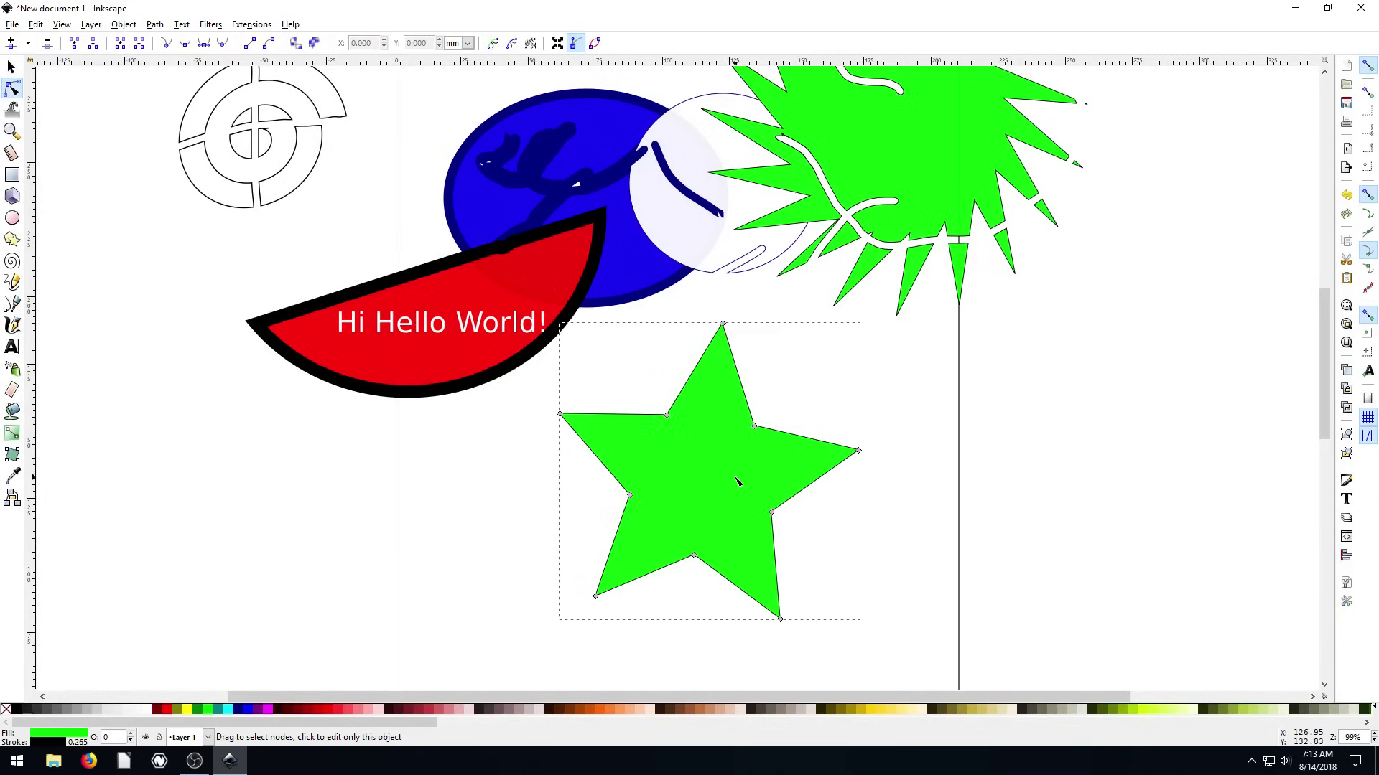
mouse_move(668, 417)
mouse_down()
mouse_move(639, 388)
mouse_move(575, 410)
mouse_move(668, 452)
mouse_move(624, 389)
mouse_move(650, 387)
mouse_move(661, 360)
mouse_move(667, 419)
mouse_up()
mouse_move(723, 324)
mouse_down()
mouse_move(803, 336)
mouse_move(728, 327)
mouse_up()
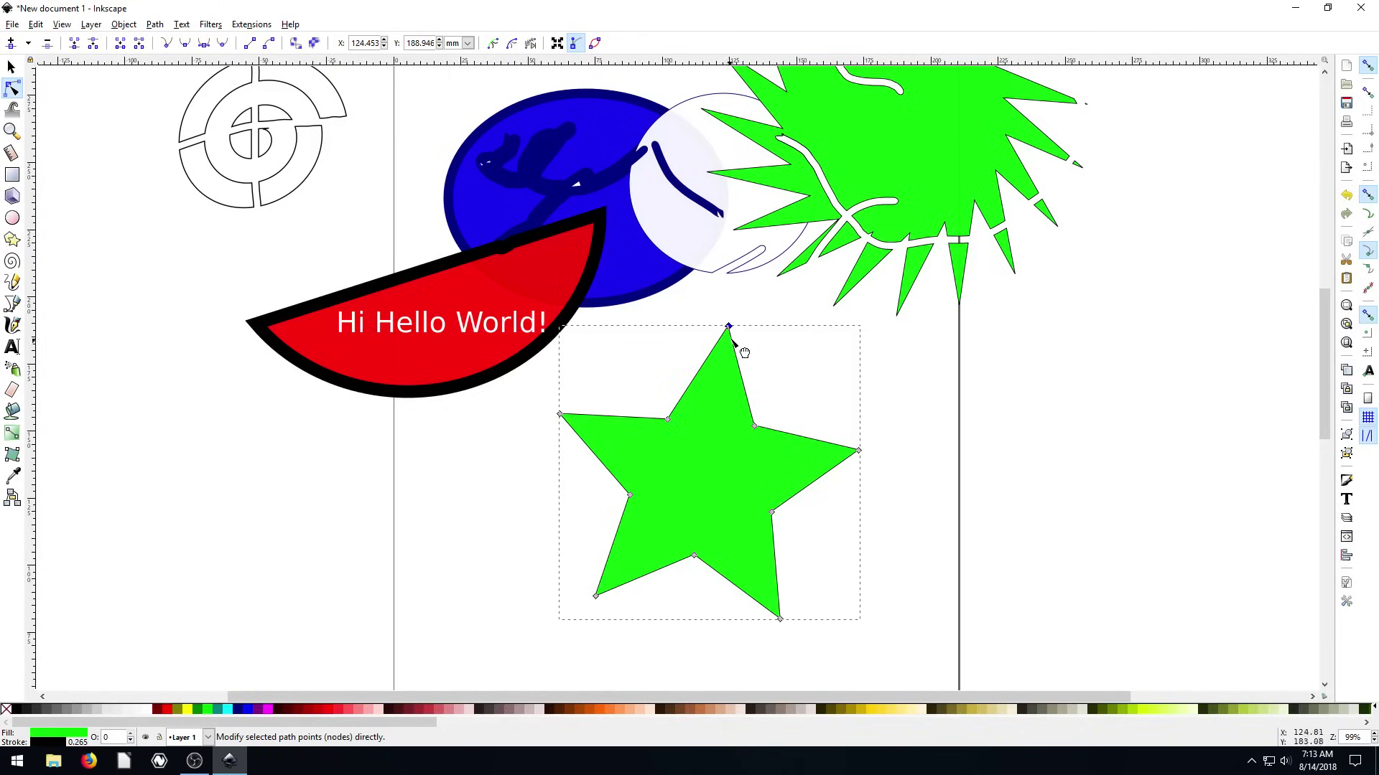
drag(728, 328, 725, 295)
mouse_move(755, 427)
mouse_down()
mouse_move(775, 394)
mouse_move(734, 439)
mouse_up()
drag(858, 451, 853, 457)
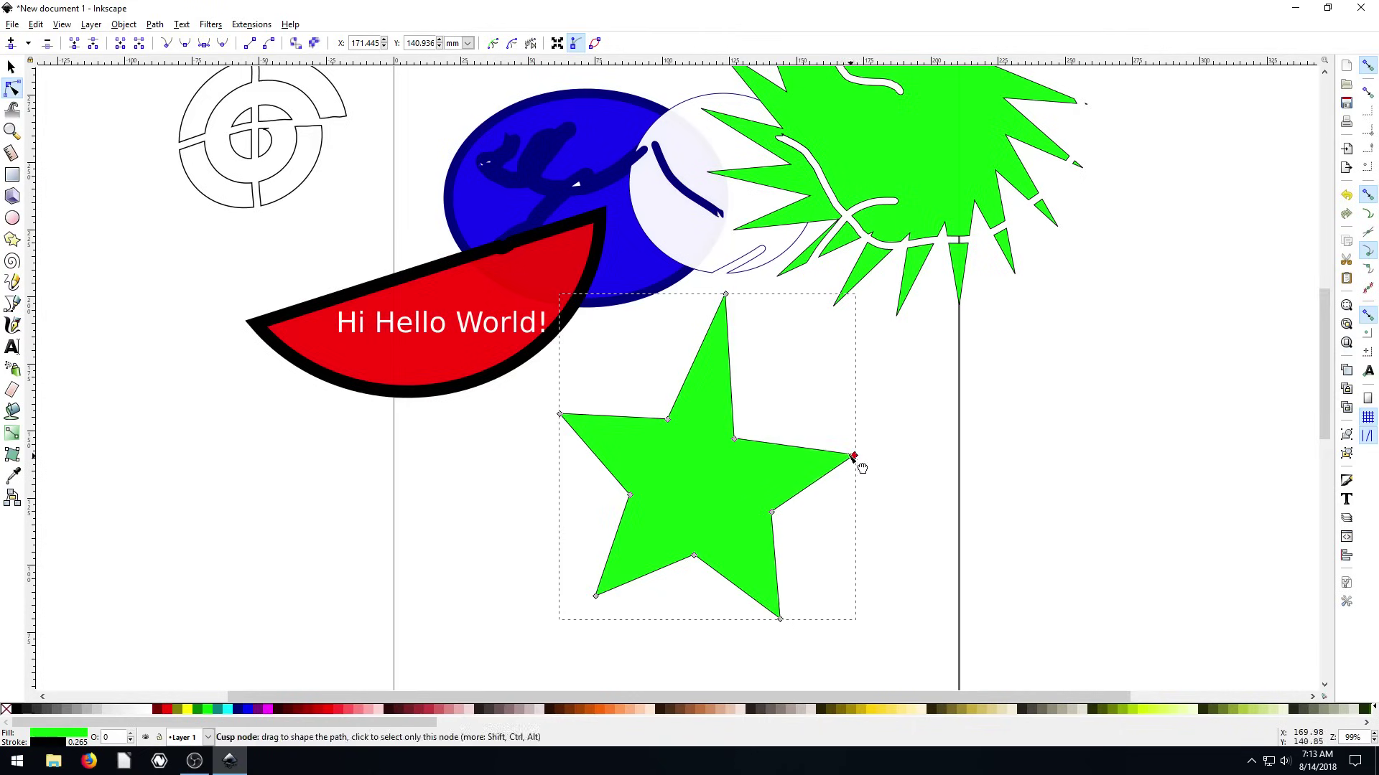
click(771, 514)
drag(770, 514, 744, 509)
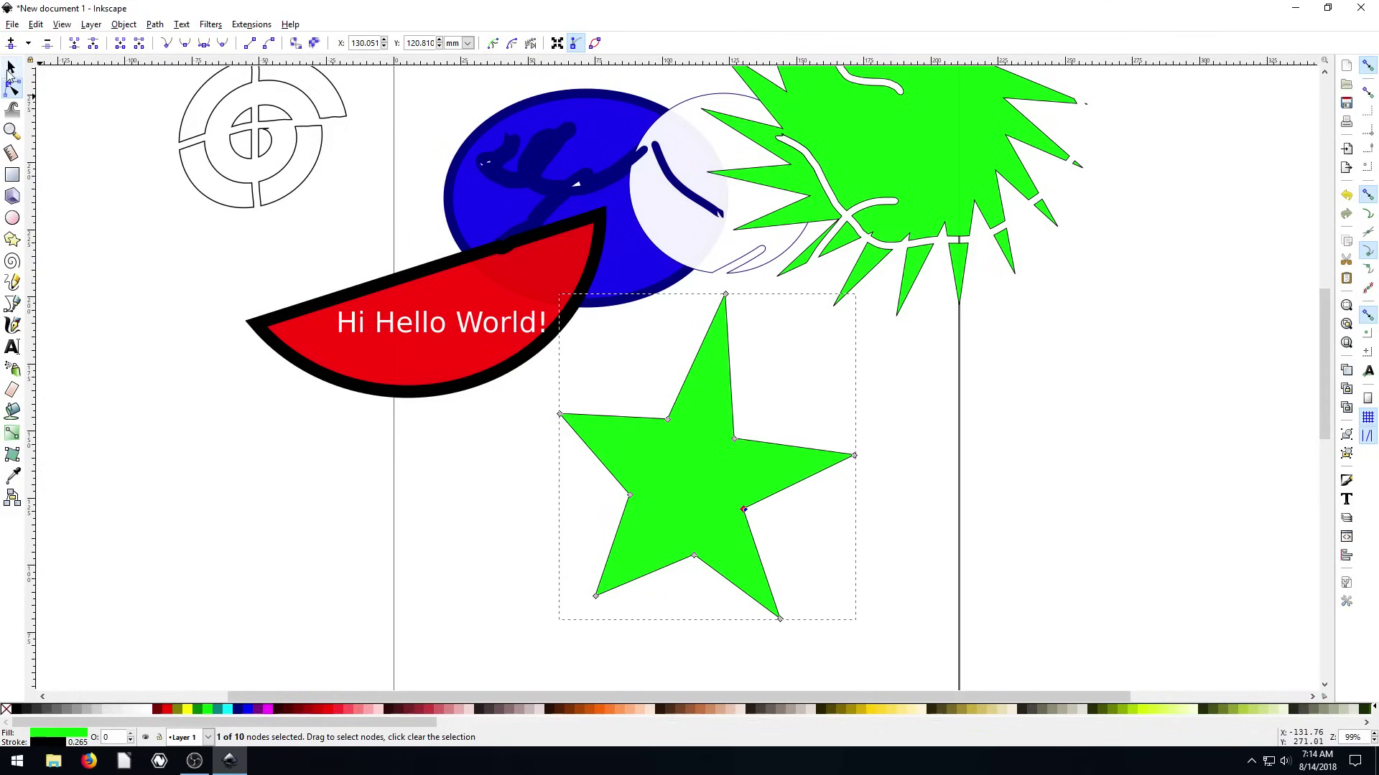
click(12, 67)
drag(668, 470, 751, 413)
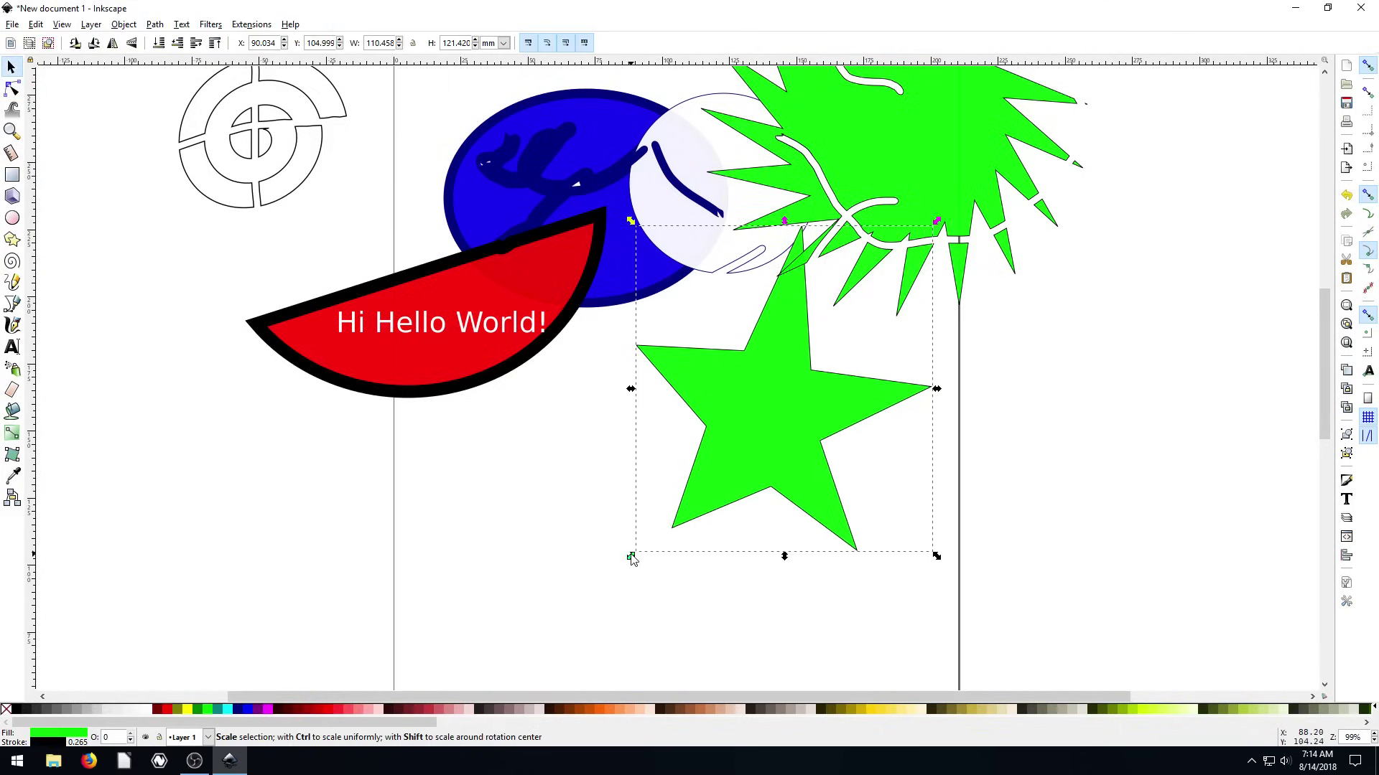
drag(631, 557, 296, 679)
key(minus)
key(minus)
key(minus)
key(minus)
key(minus)
key(minus)
drag(631, 421, 664, 372)
scroll(683, 373, up, 5)
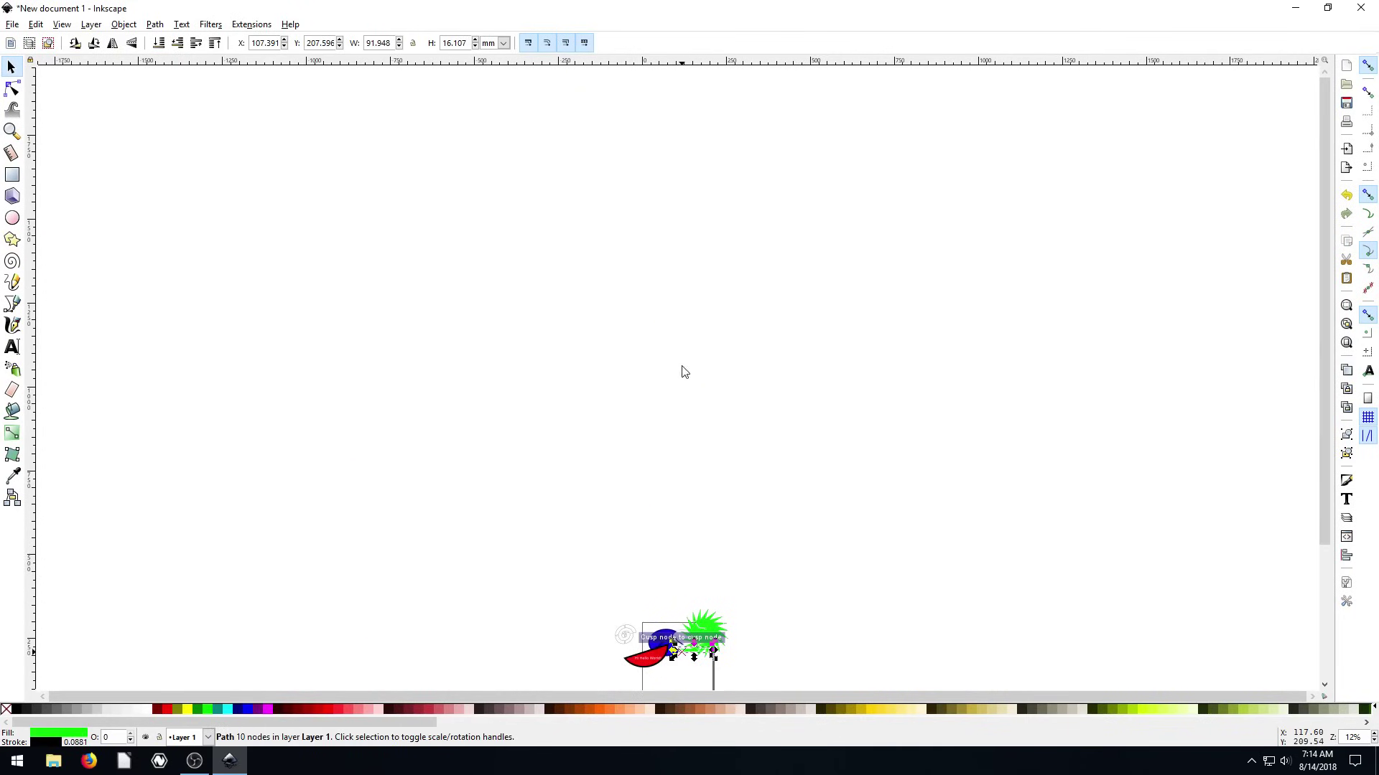
scroll(683, 402, down, 2)
scroll(704, 517, up, 3)
ctrl+scroll(687, 551, up, 6)
drag(732, 496, 650, 565)
key(plus)
key(plus)
scroll(869, 190, up, 4)
key(plus)
key(plus)
key(plus)
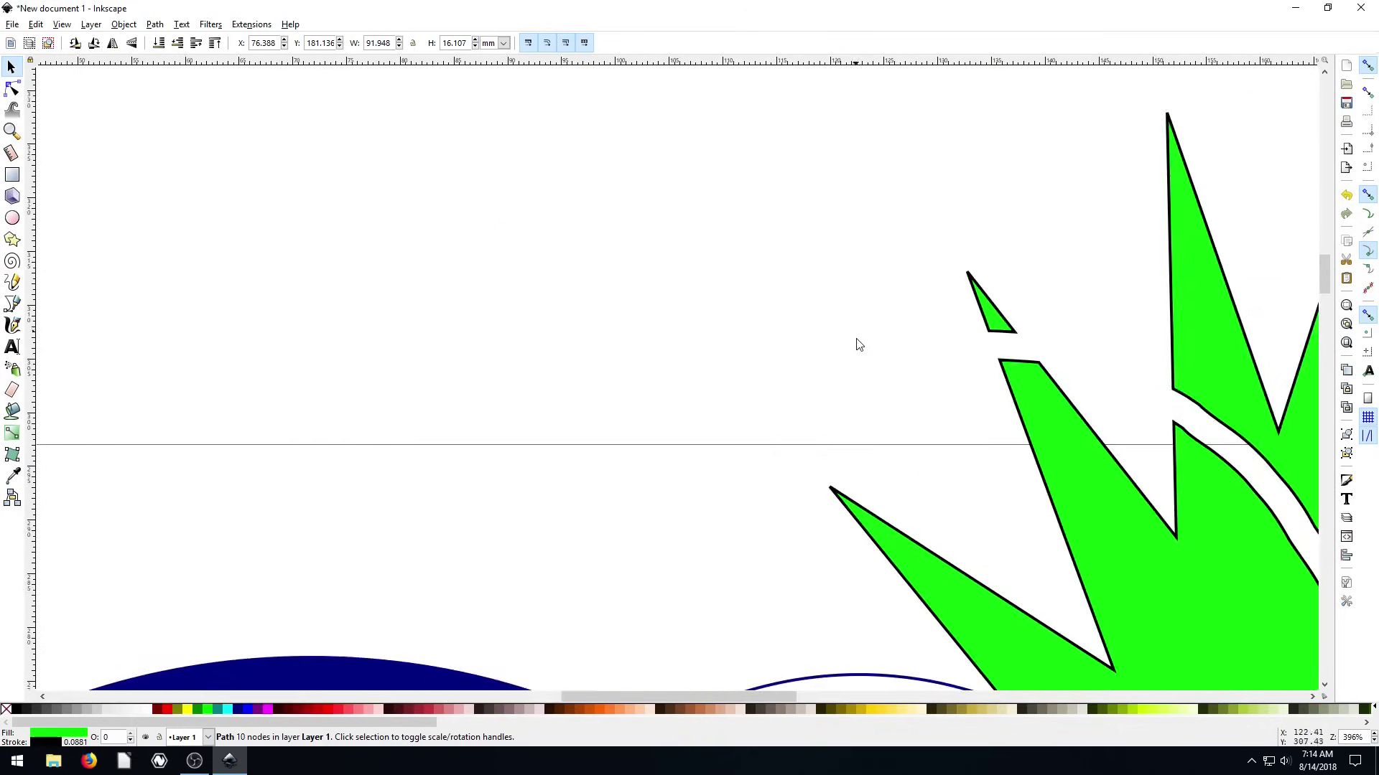
drag(1086, 338, 593, 391)
key(plus)
key(plus)
key(plus)
key(plus)
key(plus)
key(plus)
key(plus)
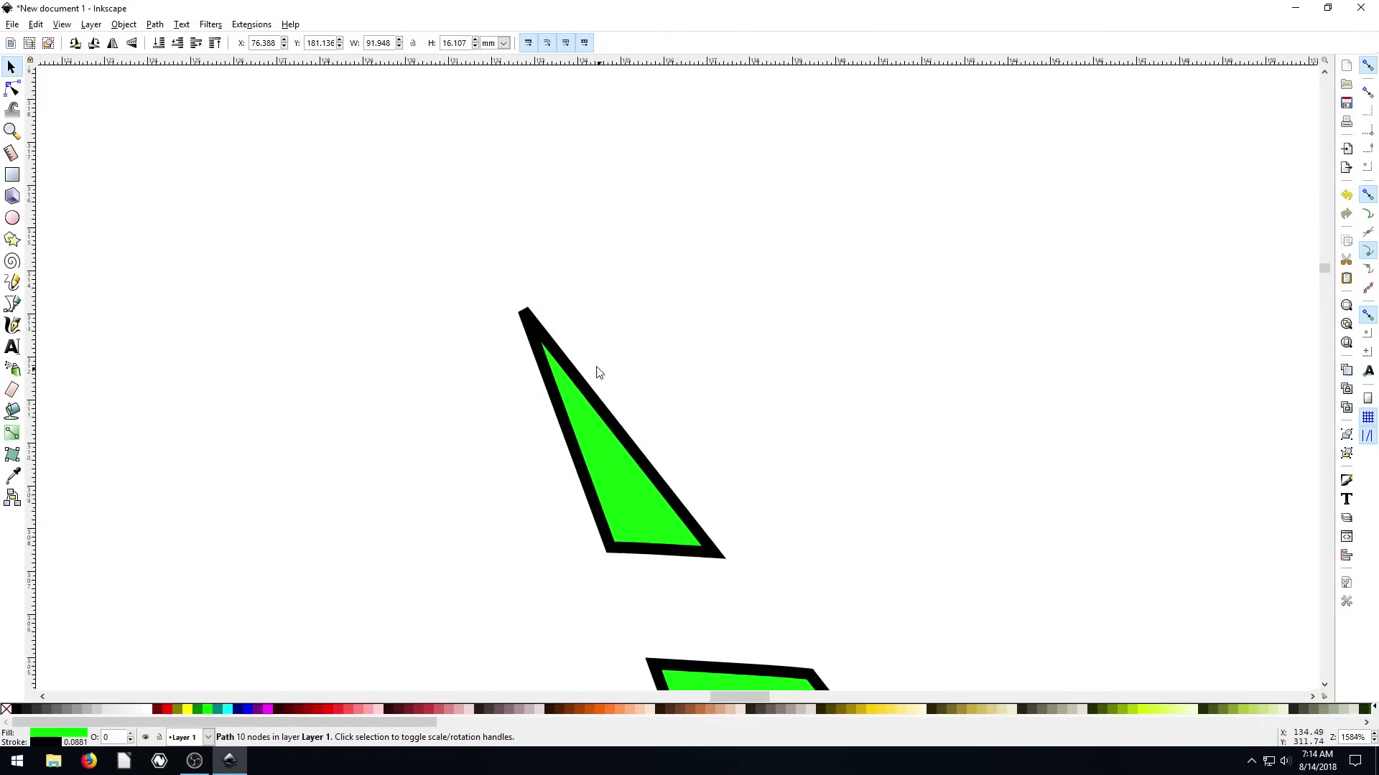
scroll(614, 342, down, 1)
scroll(515, 295, up, 5)
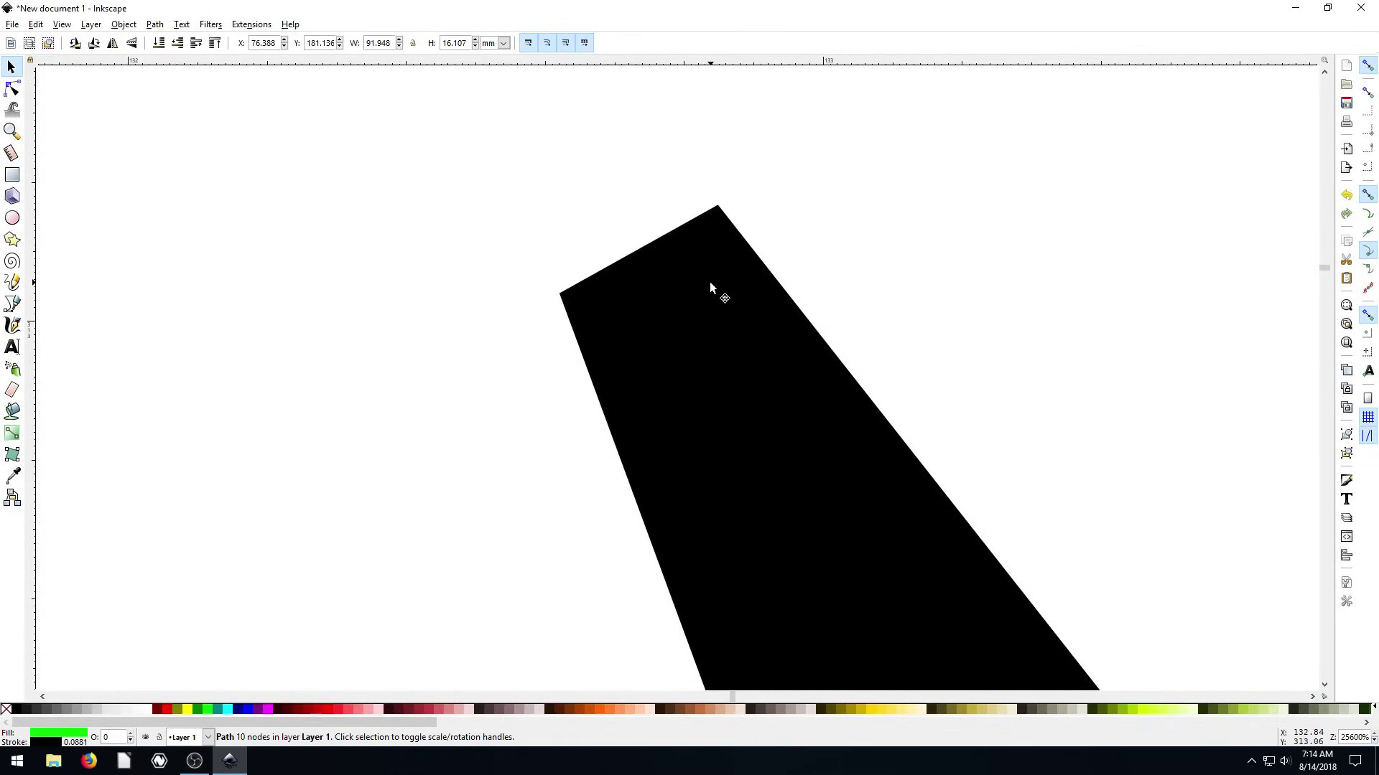
scroll(710, 282, down, 8)
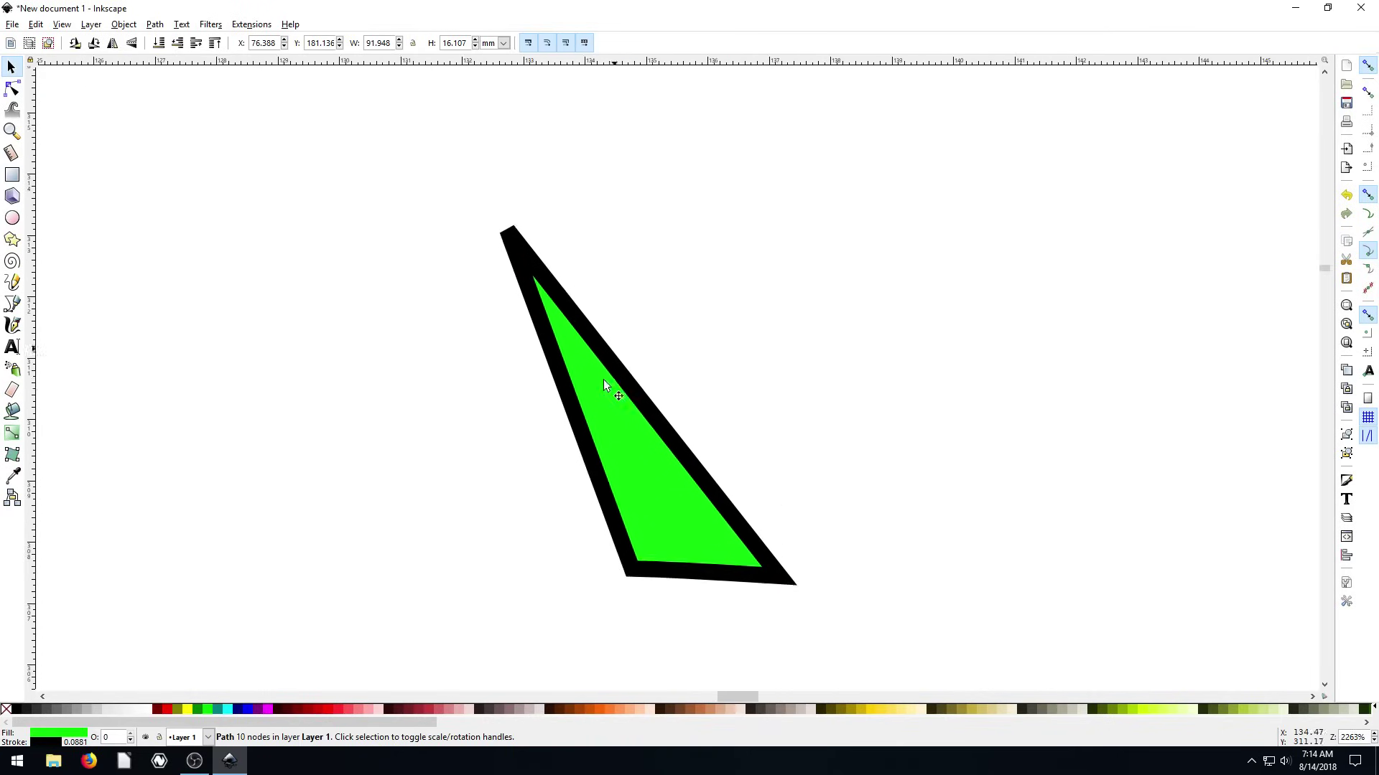
scroll(684, 437, down, 1)
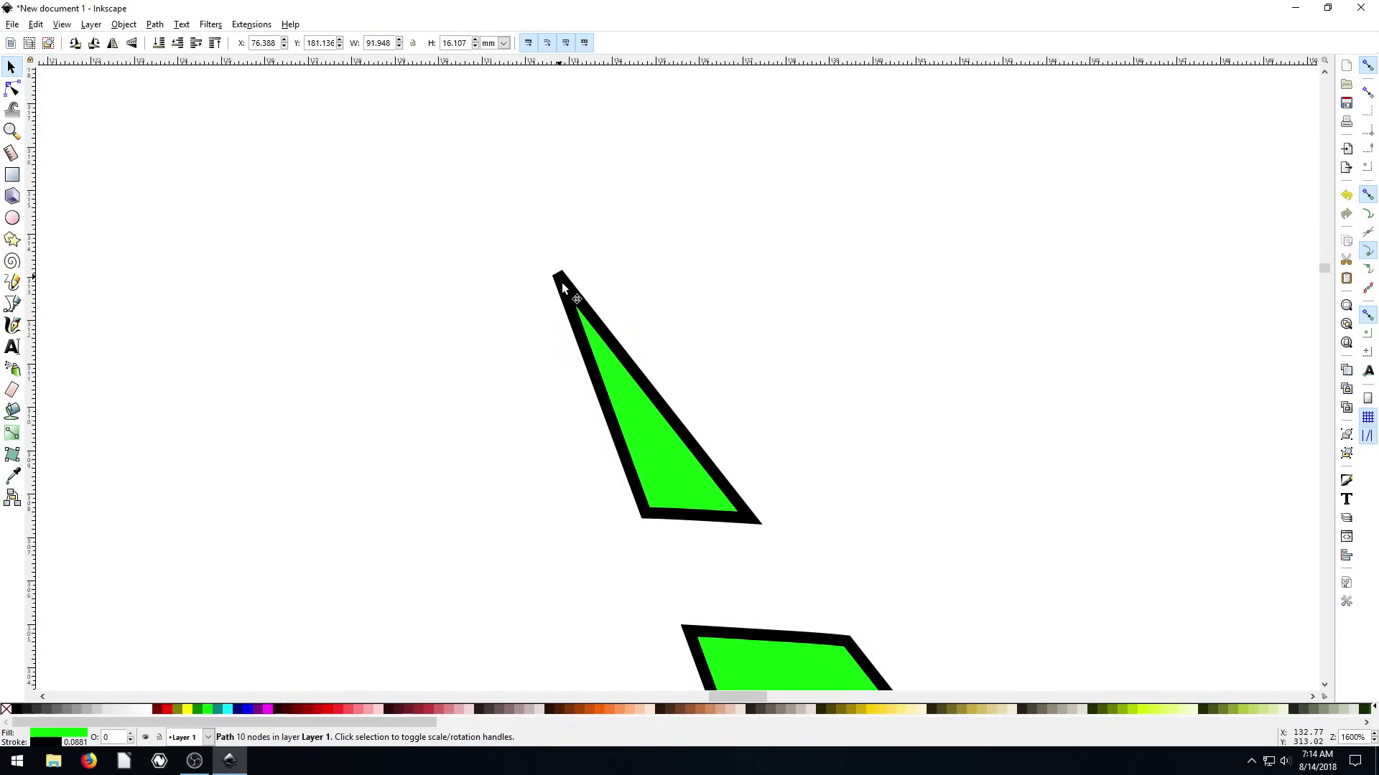
scroll(760, 514, down, 6)
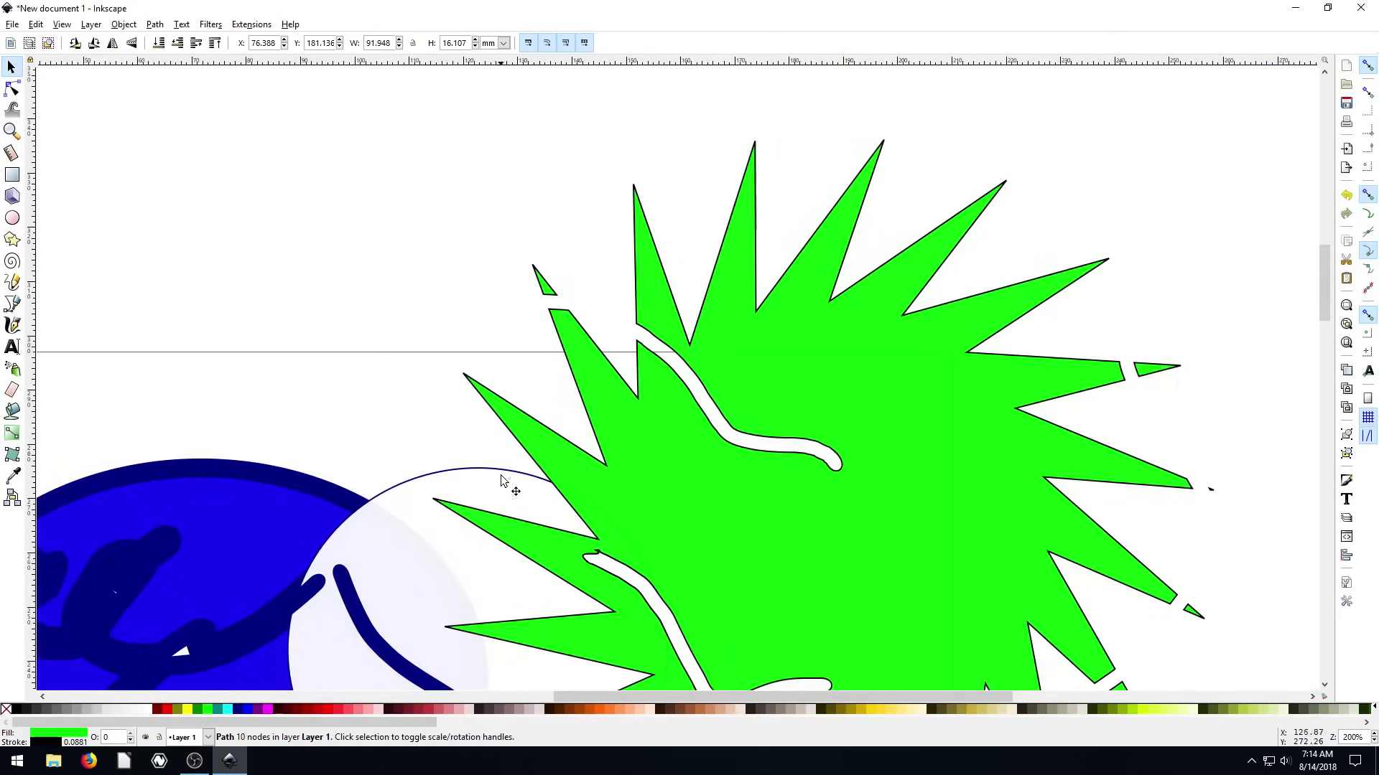
scroll(671, 433, down, 1)
scroll(672, 433, down, 1)
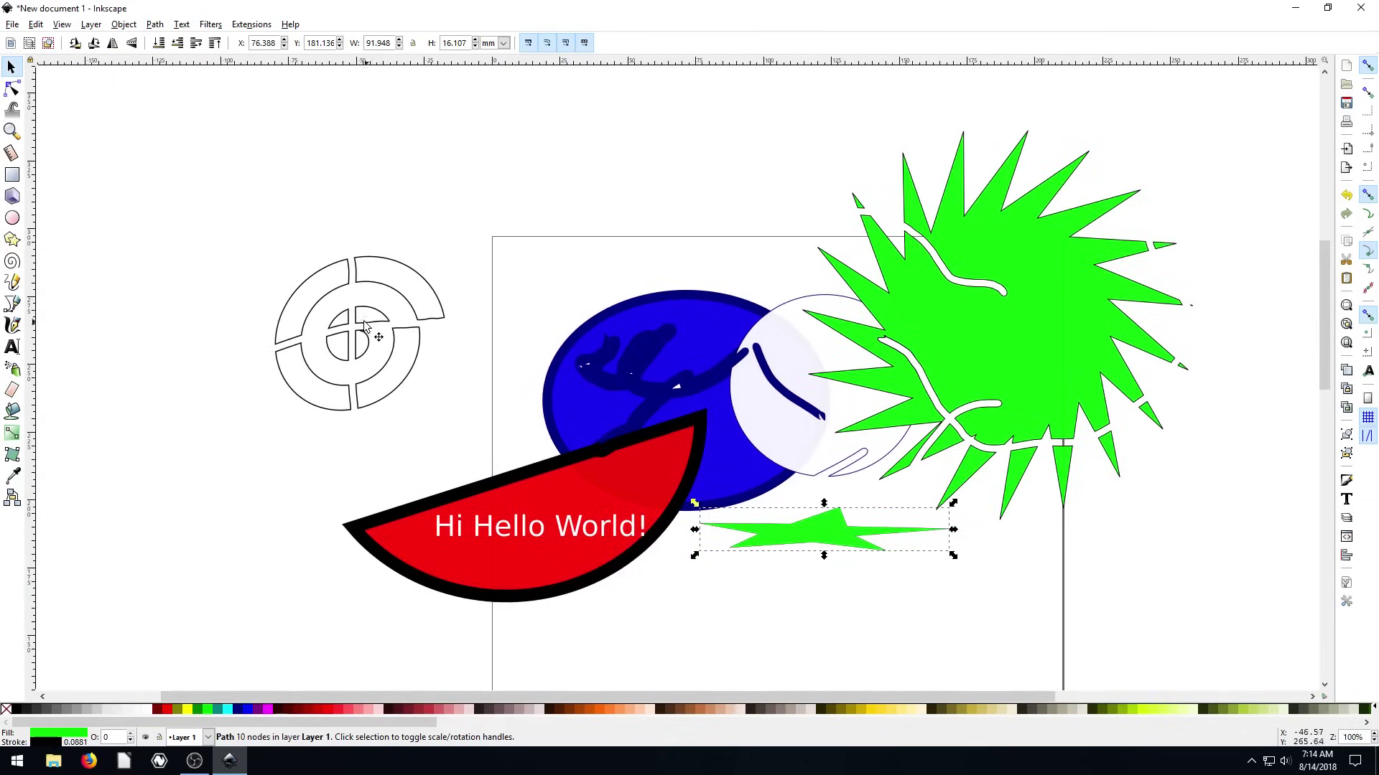
Zoom in on the ring logo and select its upper-right outer piece with the Node tool.
key(plus)
key(plus)
drag(283, 317, 686, 400)
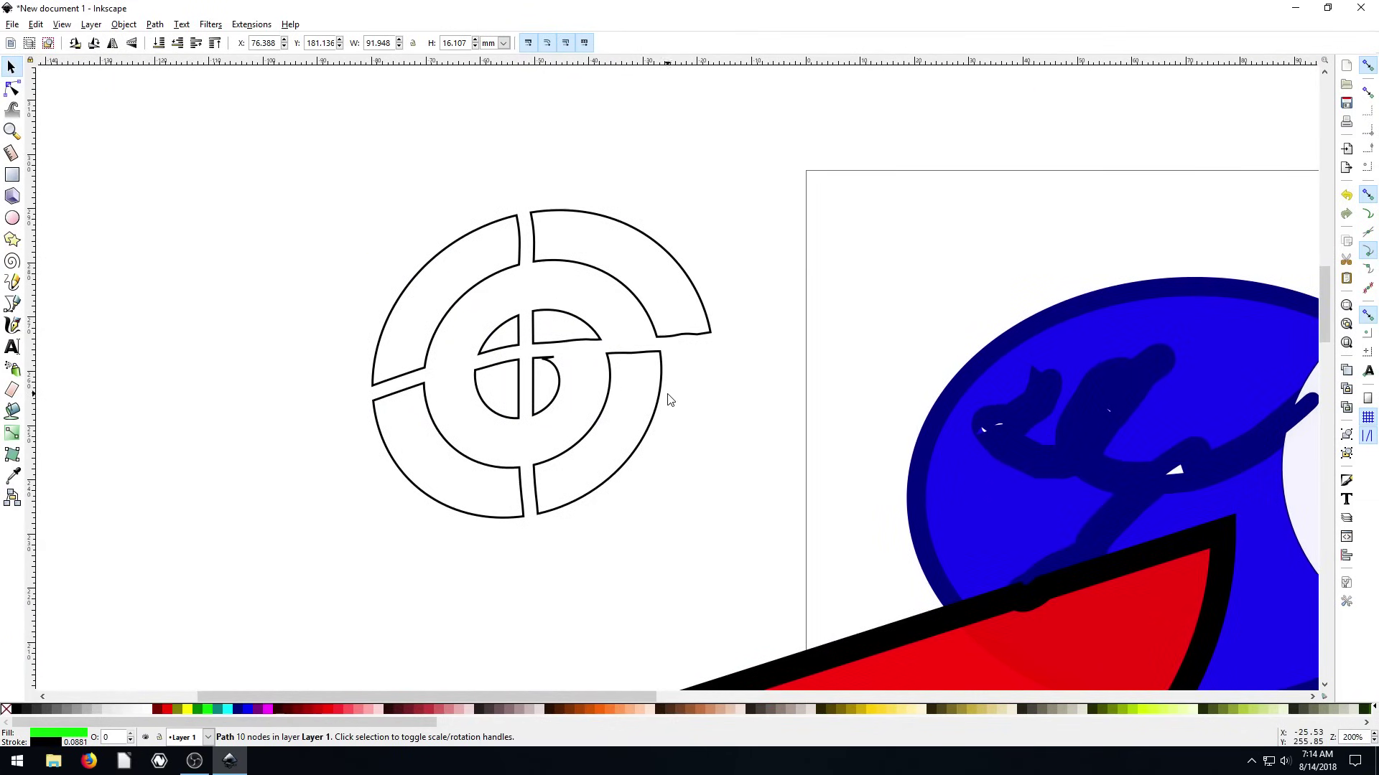
scroll(664, 400, up, 2)
drag(547, 366, 639, 384)
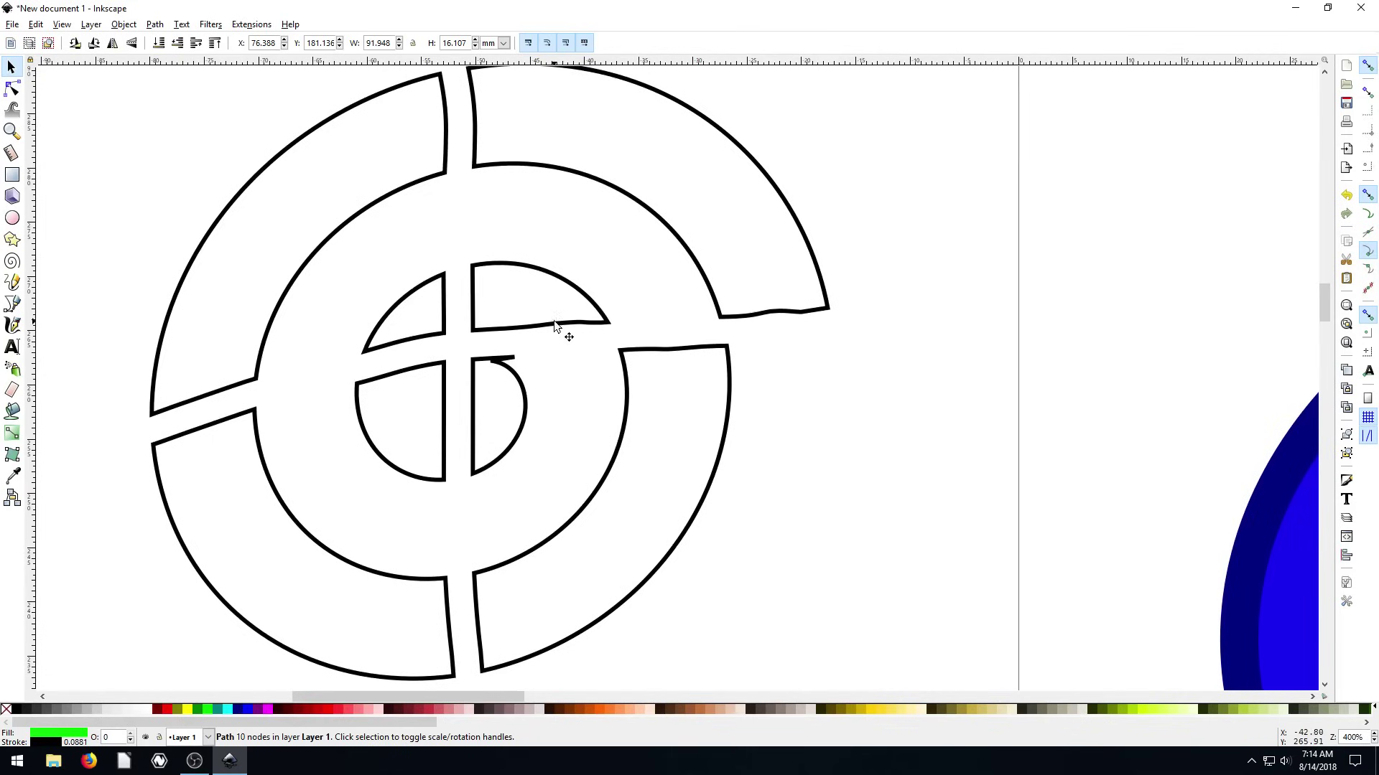
click(14, 90)
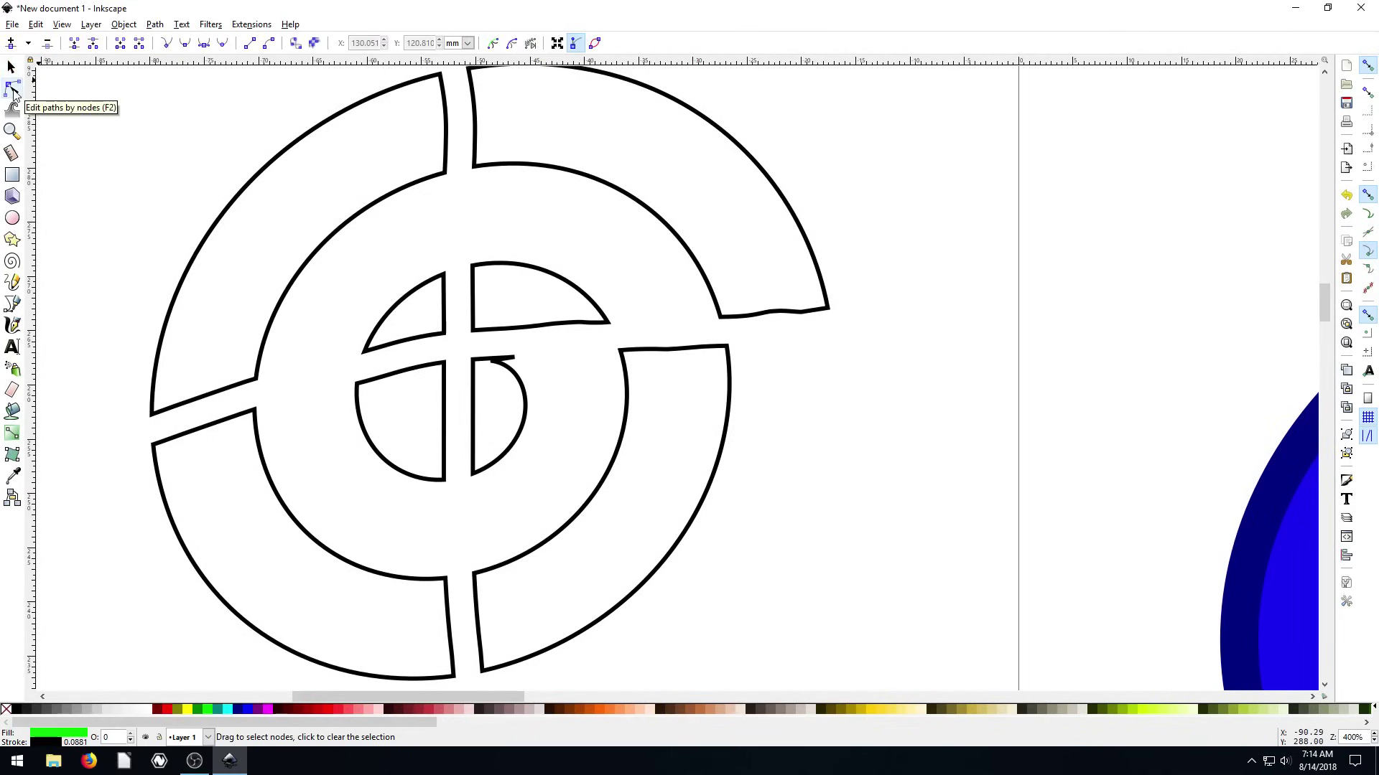
click(761, 169)
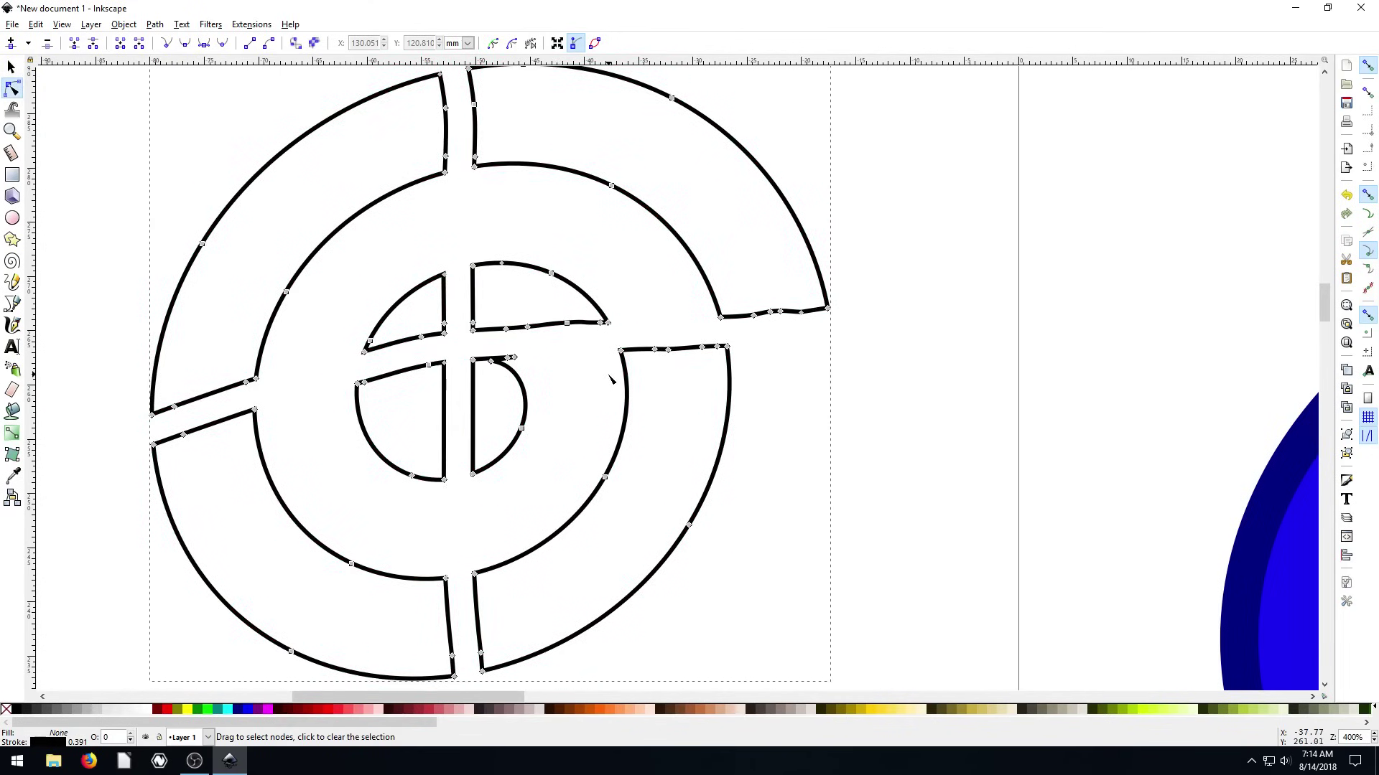
scroll(711, 357, up, 2)
scroll(729, 373, up, 2)
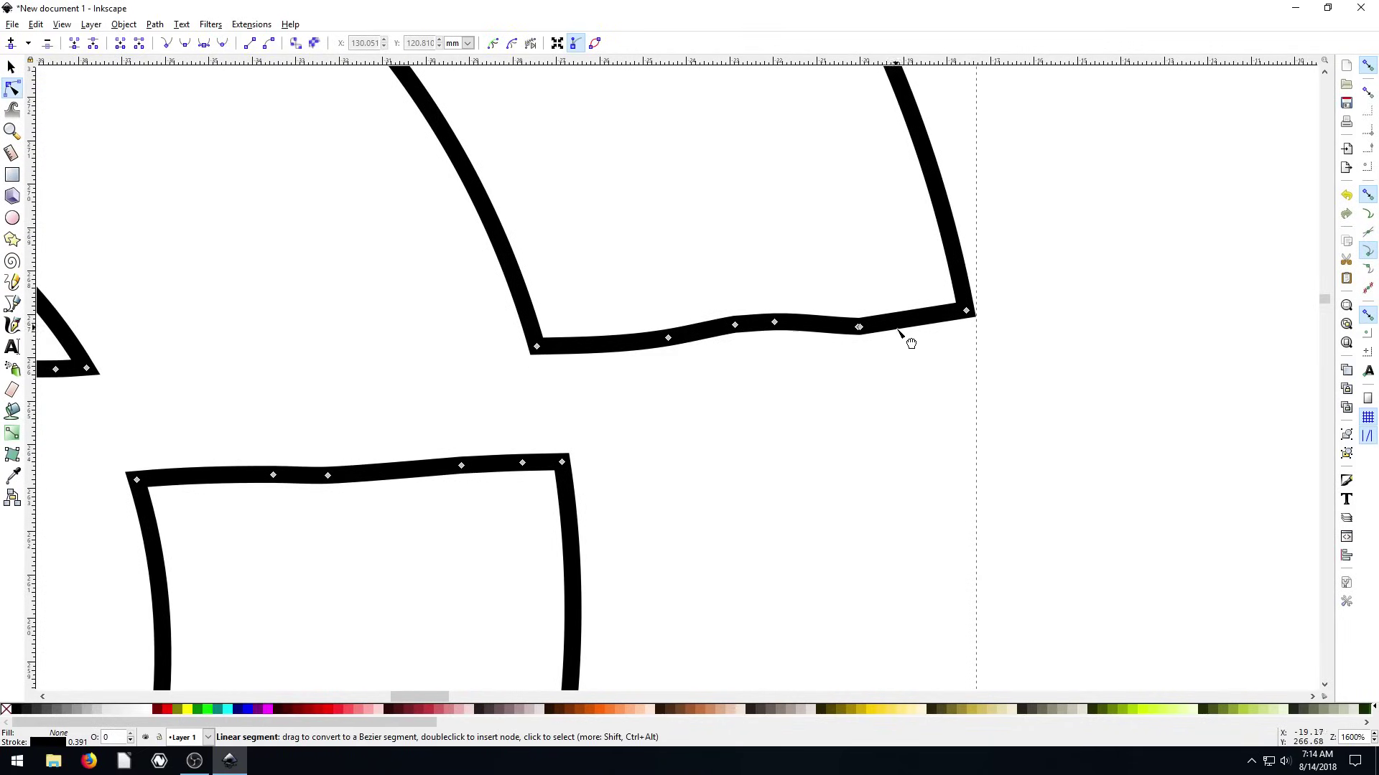
Delete the four bump nodes on the wavy edge to straighten it, then return to the Selector.
click(668, 338)
key(Delete)
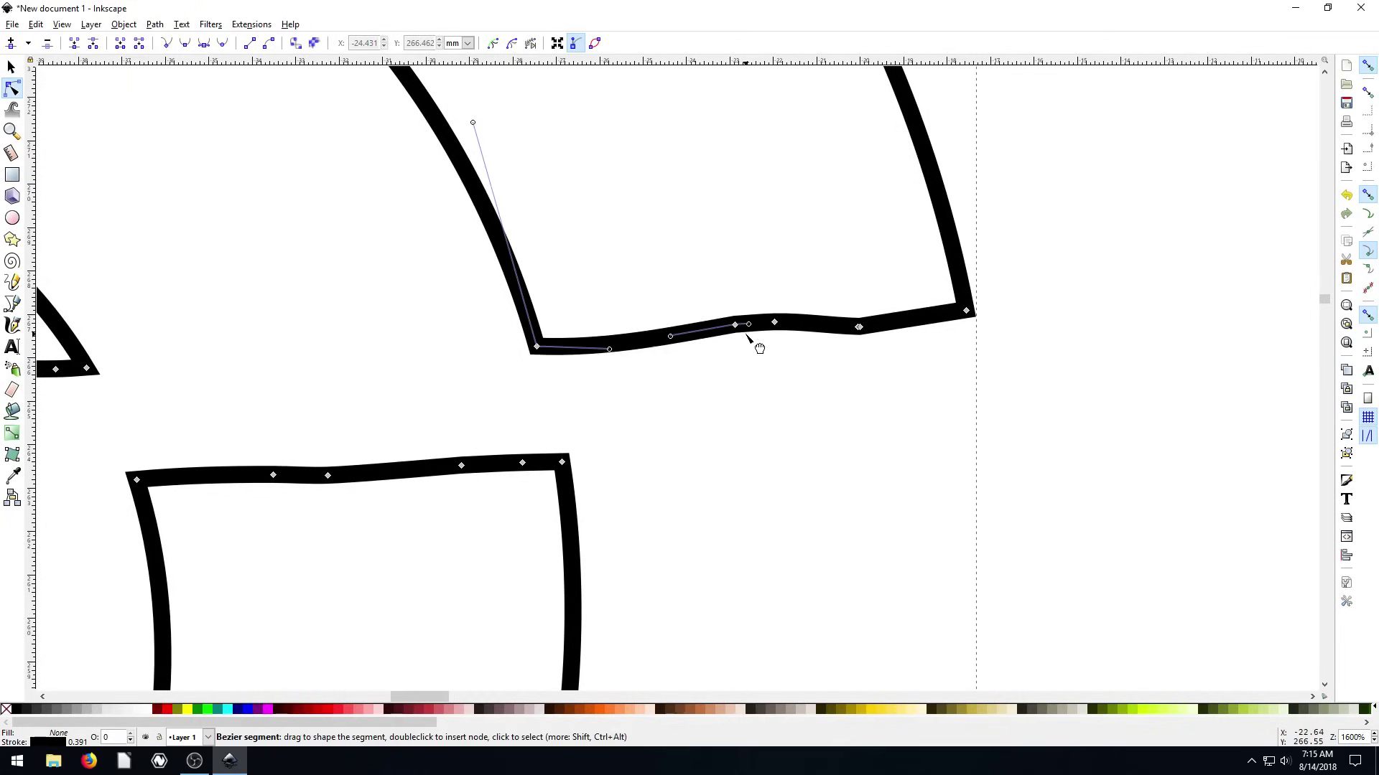
click(775, 323)
key(Delete)
click(860, 328)
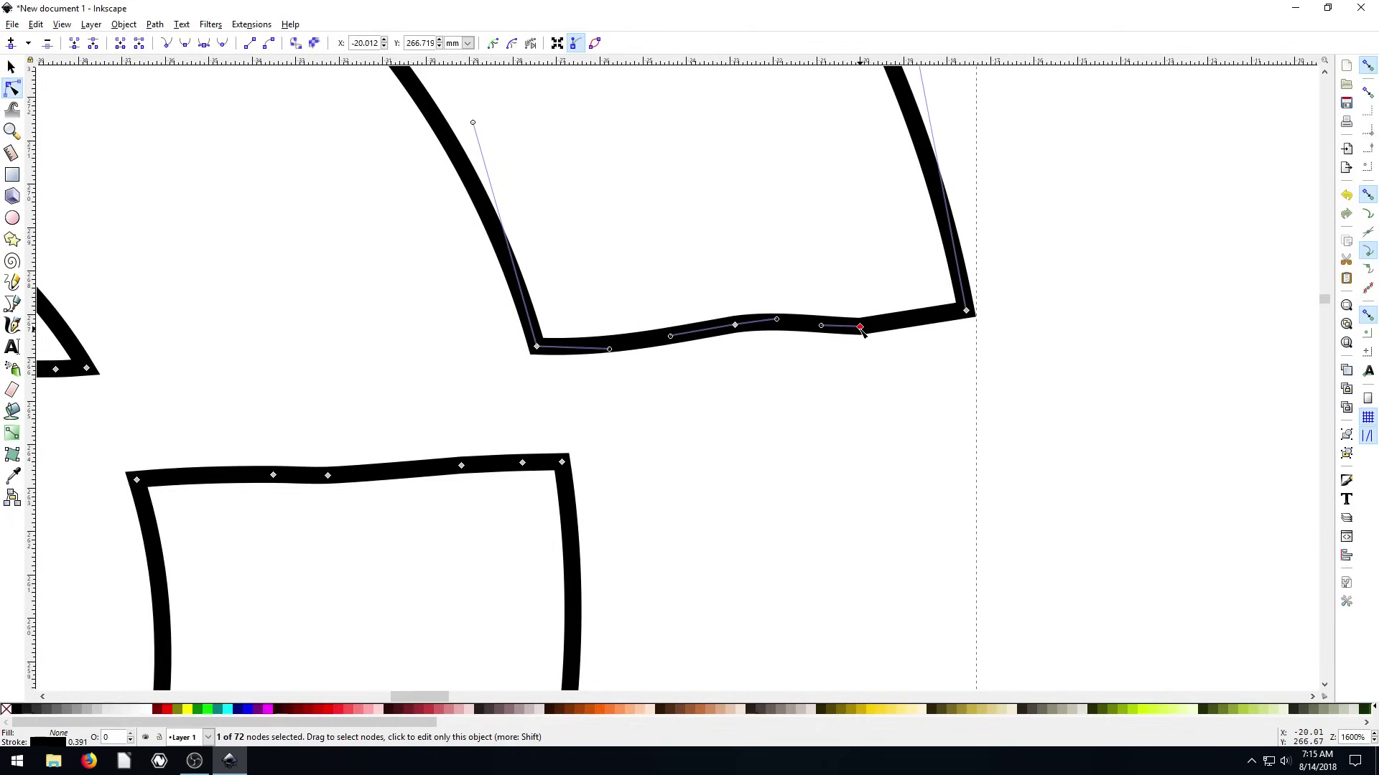
key(Delete)
click(734, 326)
key(Delete)
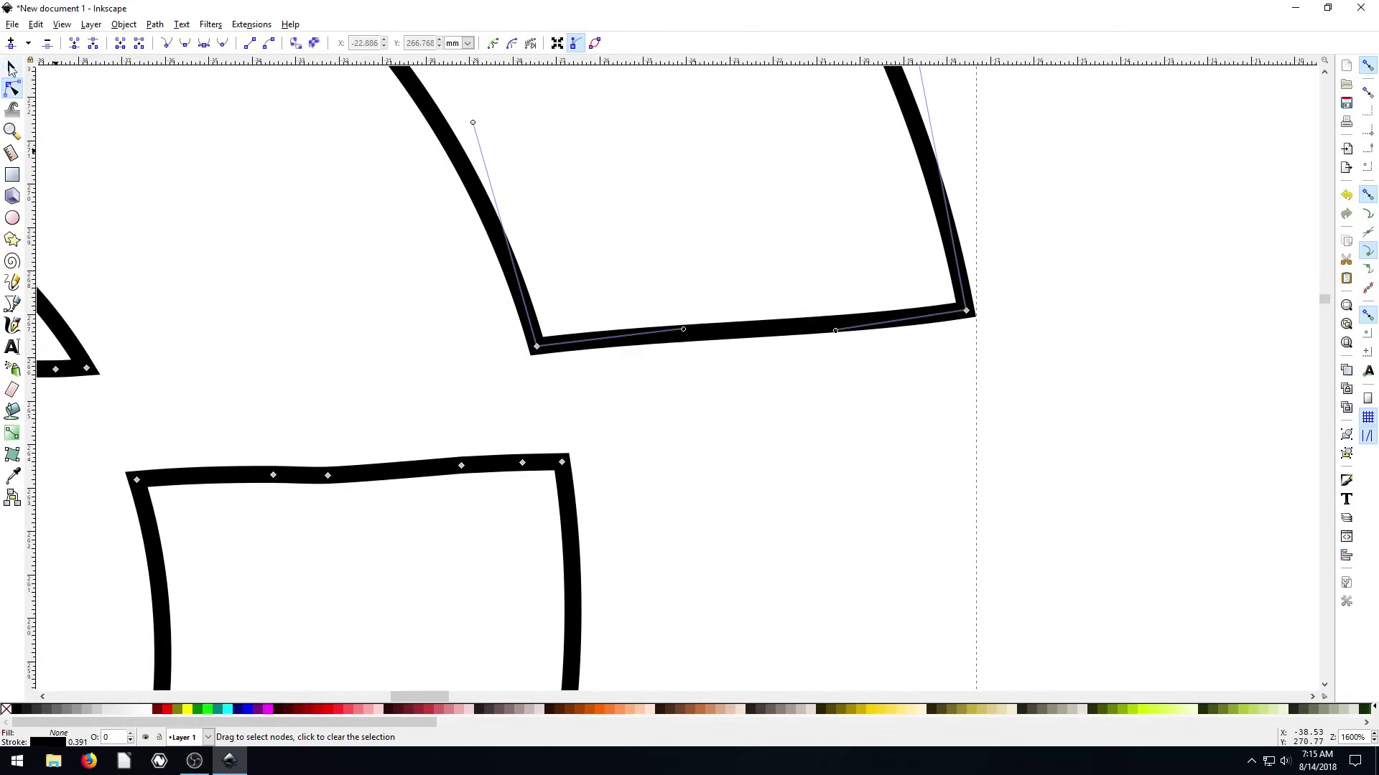
click(11, 67)
scroll(614, 356, down, 8)
scroll(618, 357, up, 5)
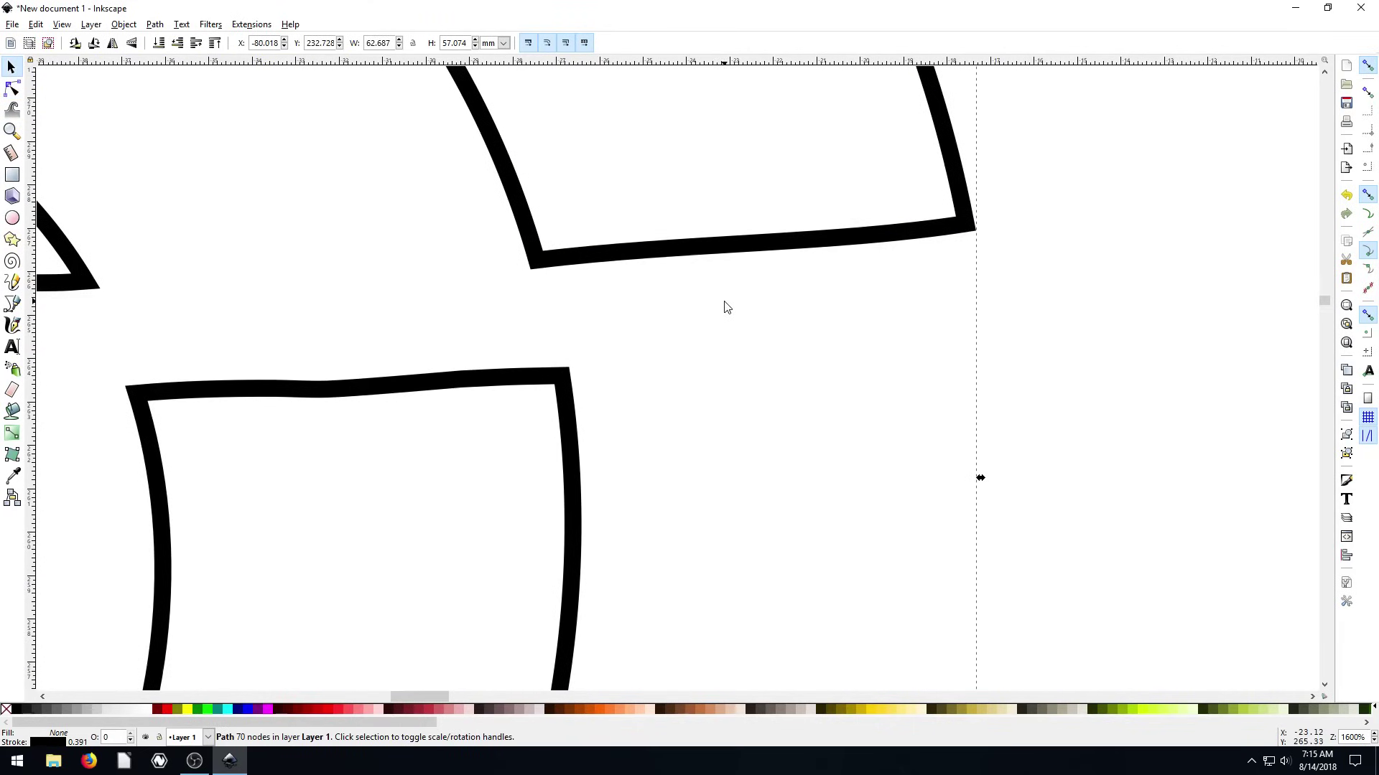
scroll(726, 307, down, 4)
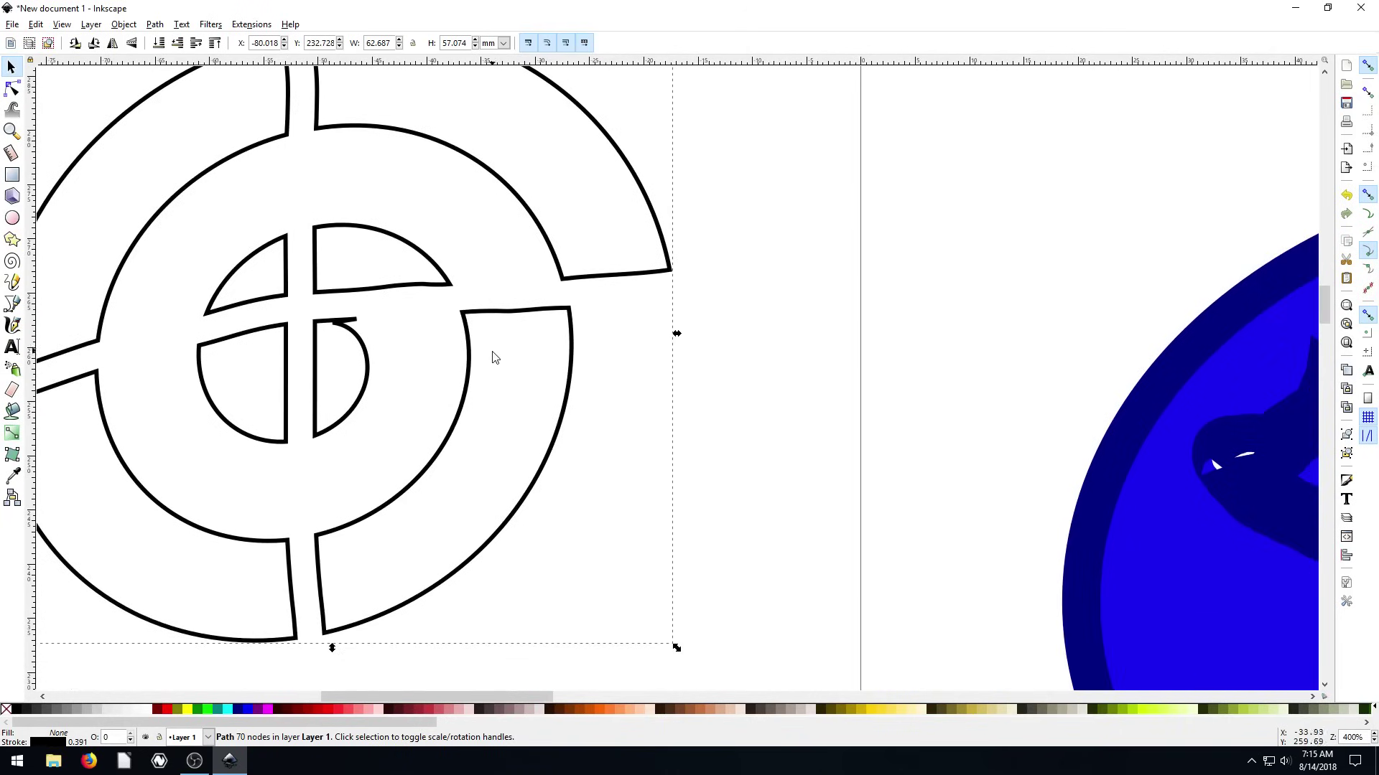
Draw three freehand Pencil strokes looping around and left of the ring logo.
key(minus)
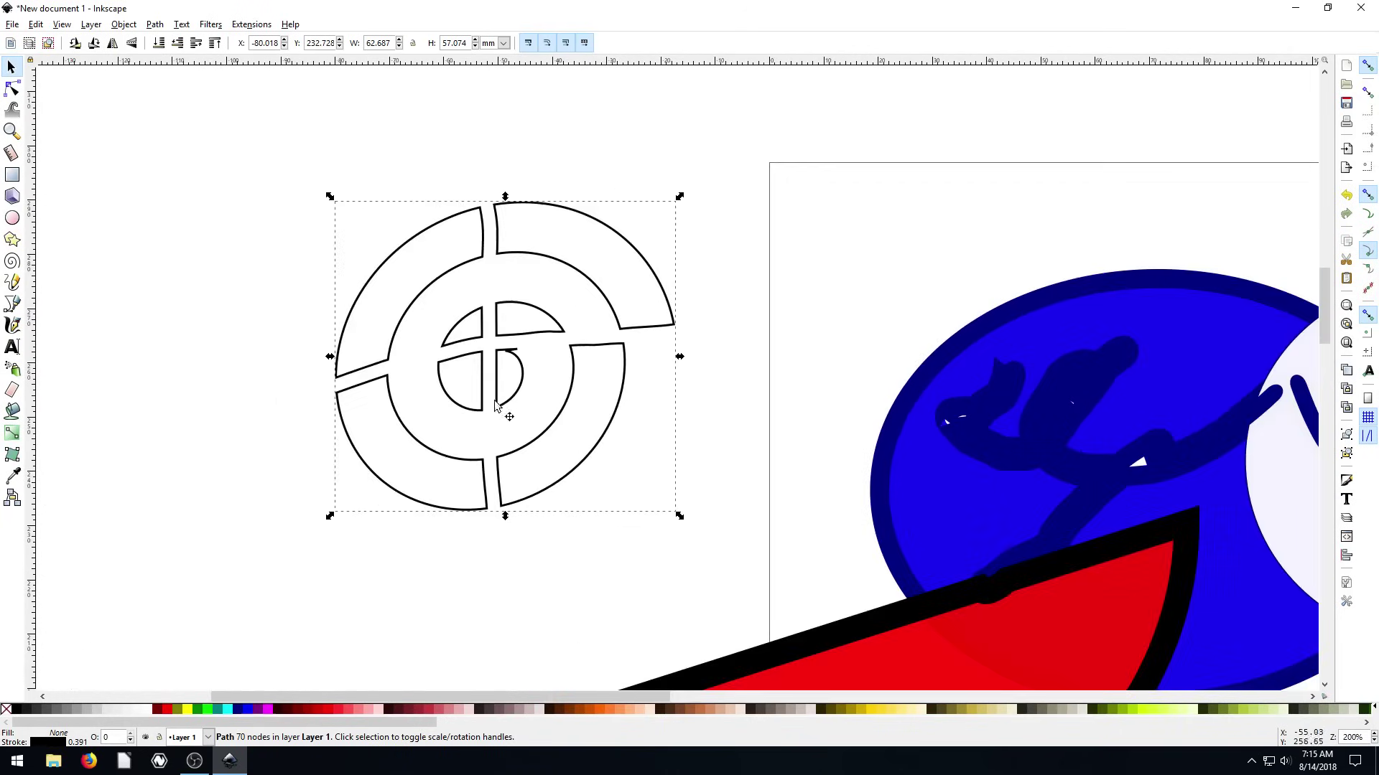
click(14, 283)
mouse_move(158, 410)
mouse_down()
mouse_move(145, 517)
mouse_move(440, 588)
mouse_move(579, 489)
mouse_move(594, 226)
mouse_move(332, 262)
mouse_up()
drag(214, 310, 216, 389)
drag(288, 255, 240, 217)
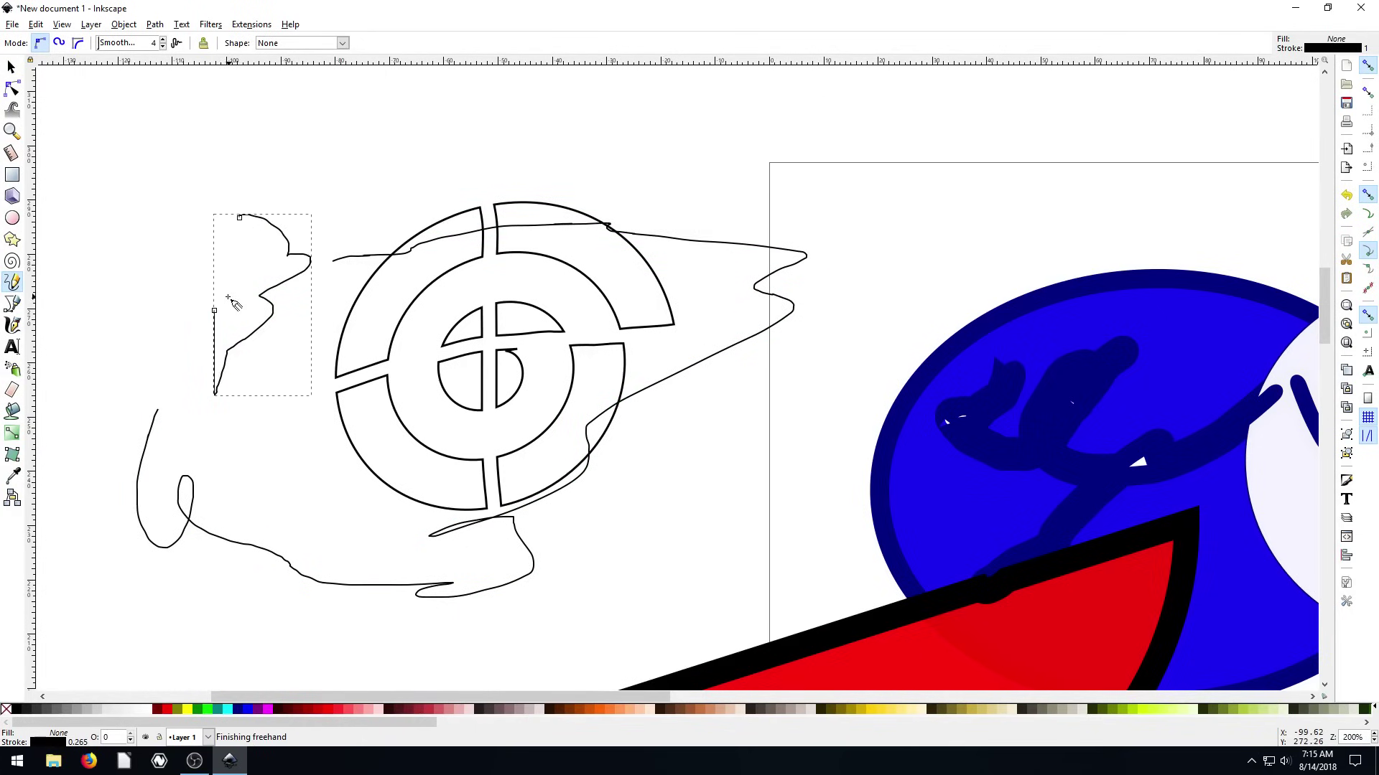
Zoom out and pan to view the whole canvas at 100%.
scroll(241, 259, up, 2)
scroll(606, 344, left, 5)
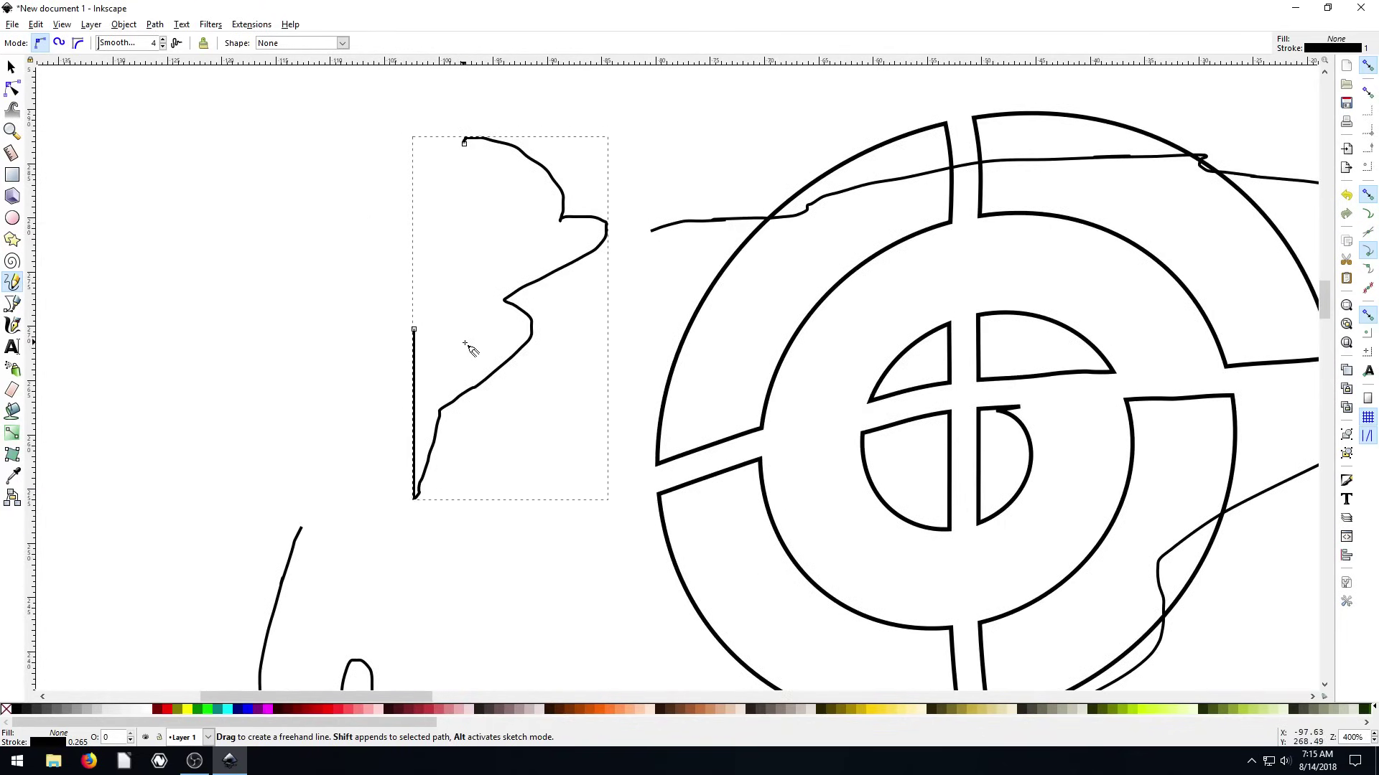
key(minus)
scroll(692, 367, down, 5)
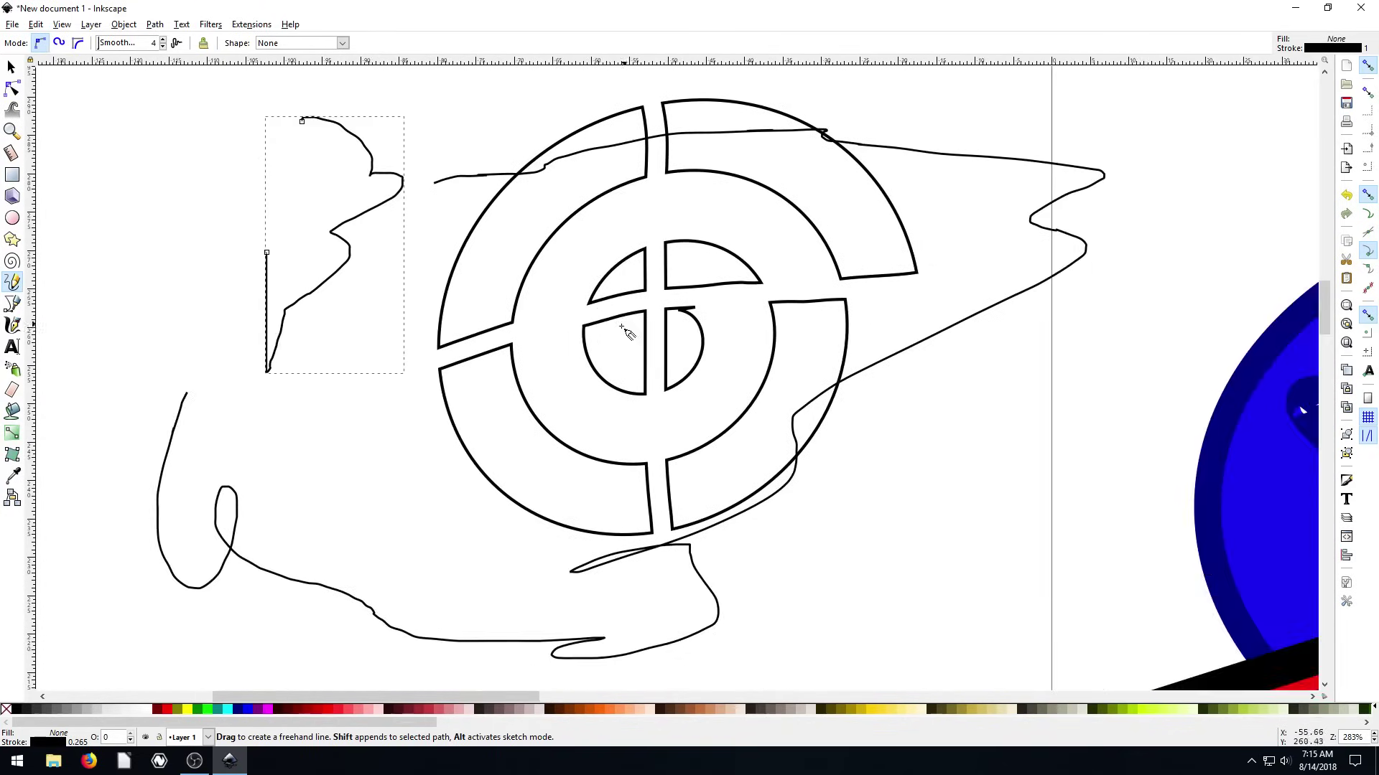
scroll(551, 312, right, 10)
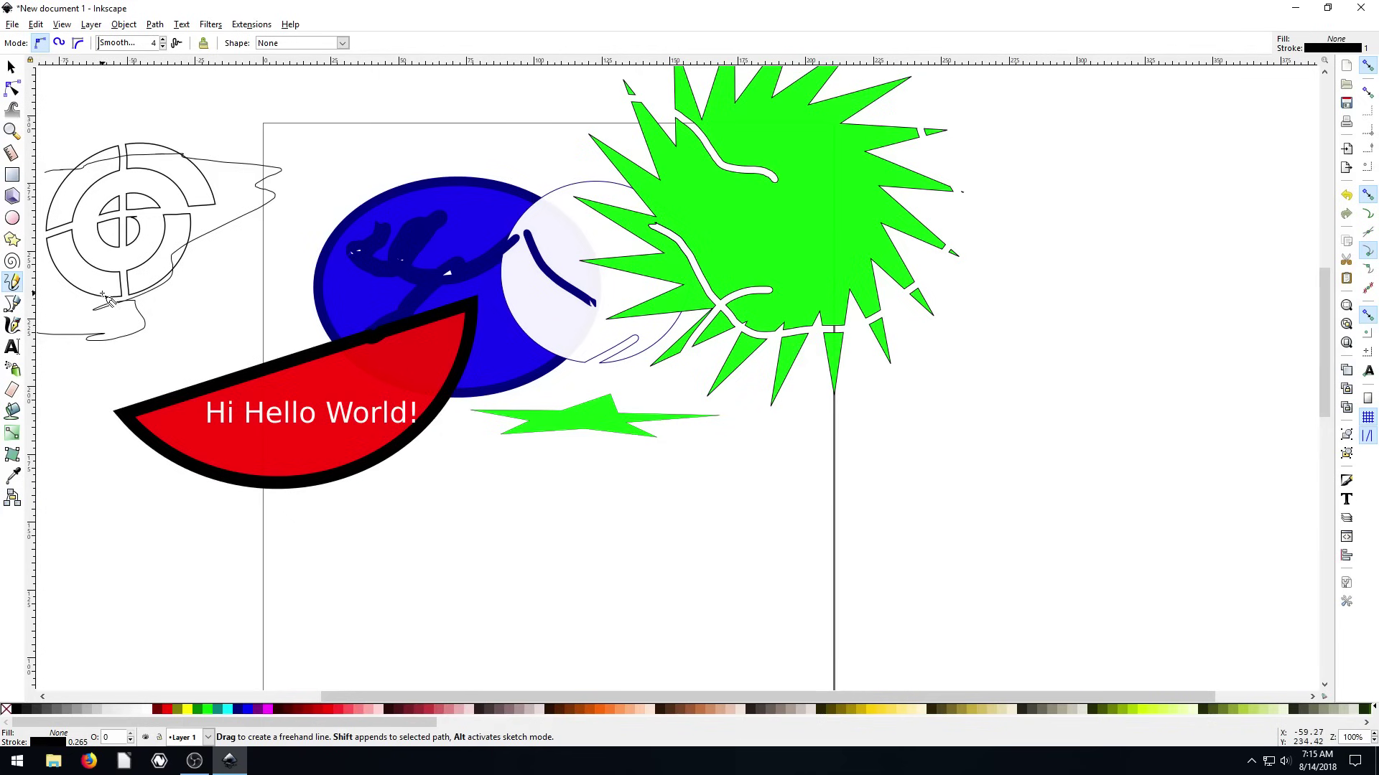
scroll(248, 330, left, 4)
scroll(248, 330, up, 1)
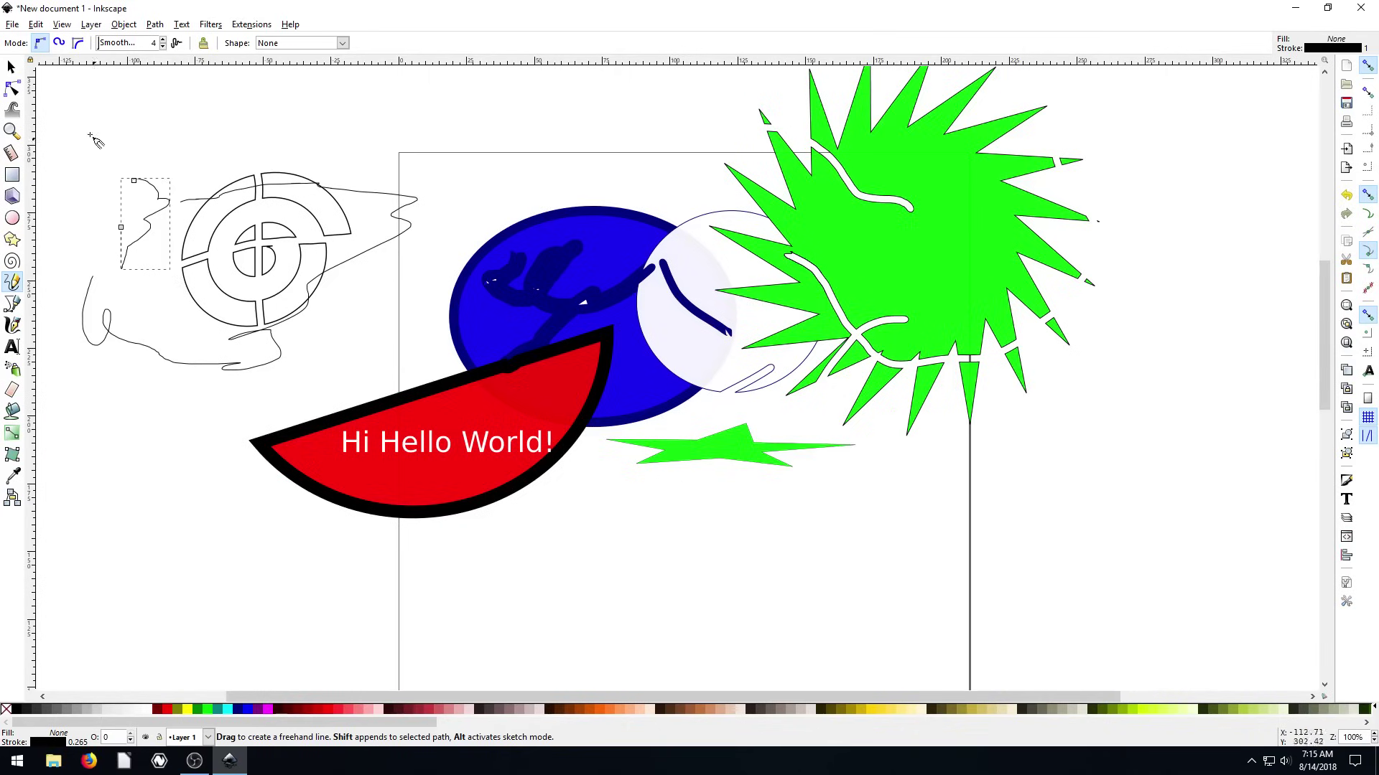
Stretch the flat green star into a tall star and move the red arc left to X -78.479, Y 158.146 mm.
click(11, 67)
click(458, 412)
drag(459, 411, 474, 515)
drag(734, 458, 729, 640)
drag(747, 575, 734, 540)
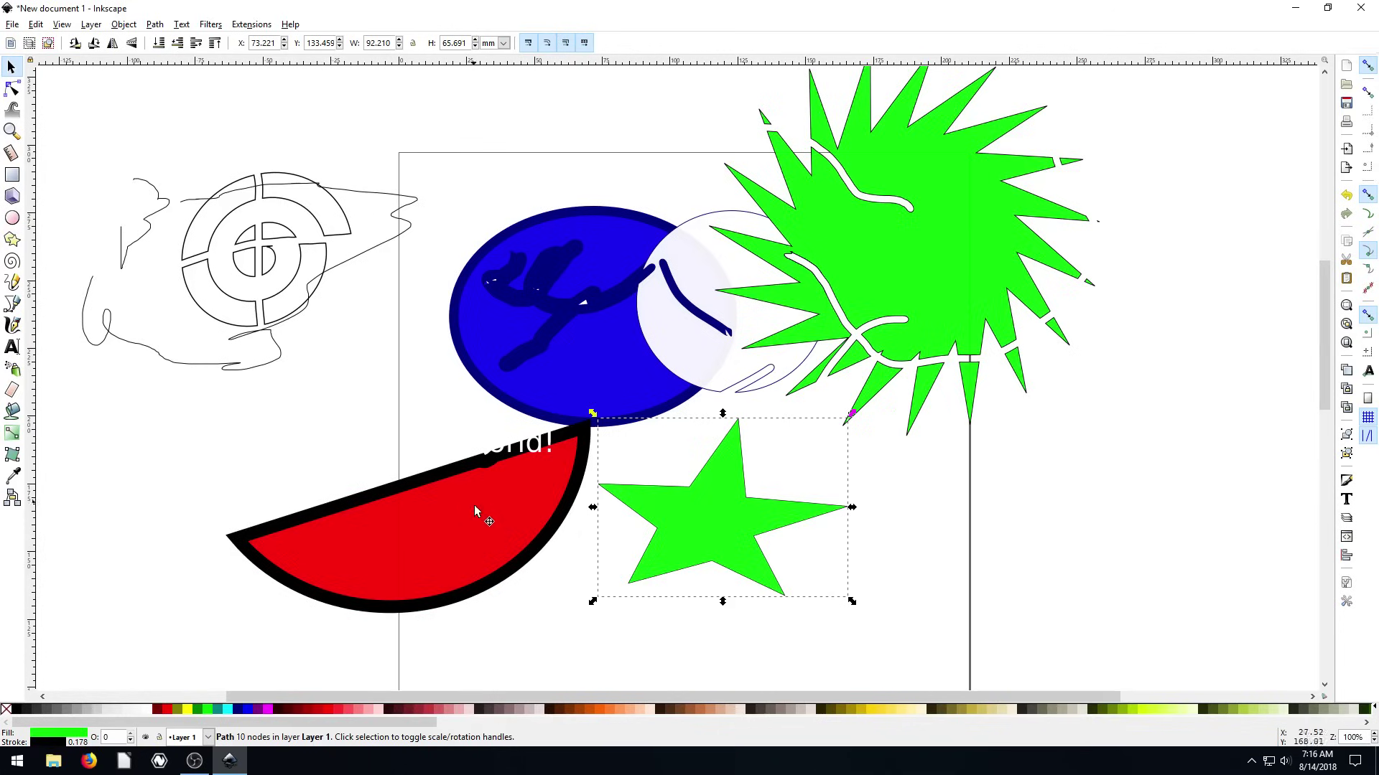
drag(475, 507, 470, 434)
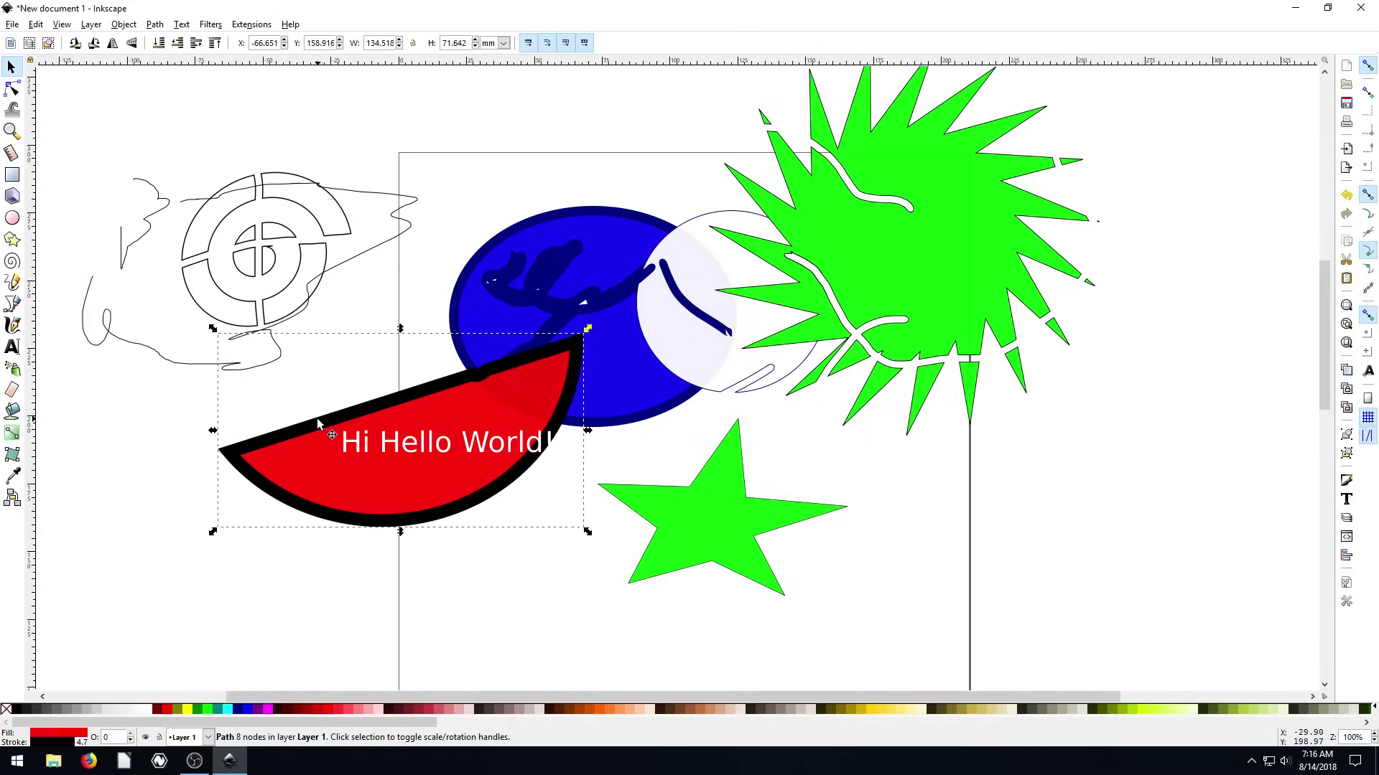
drag(532, 385, 490, 385)
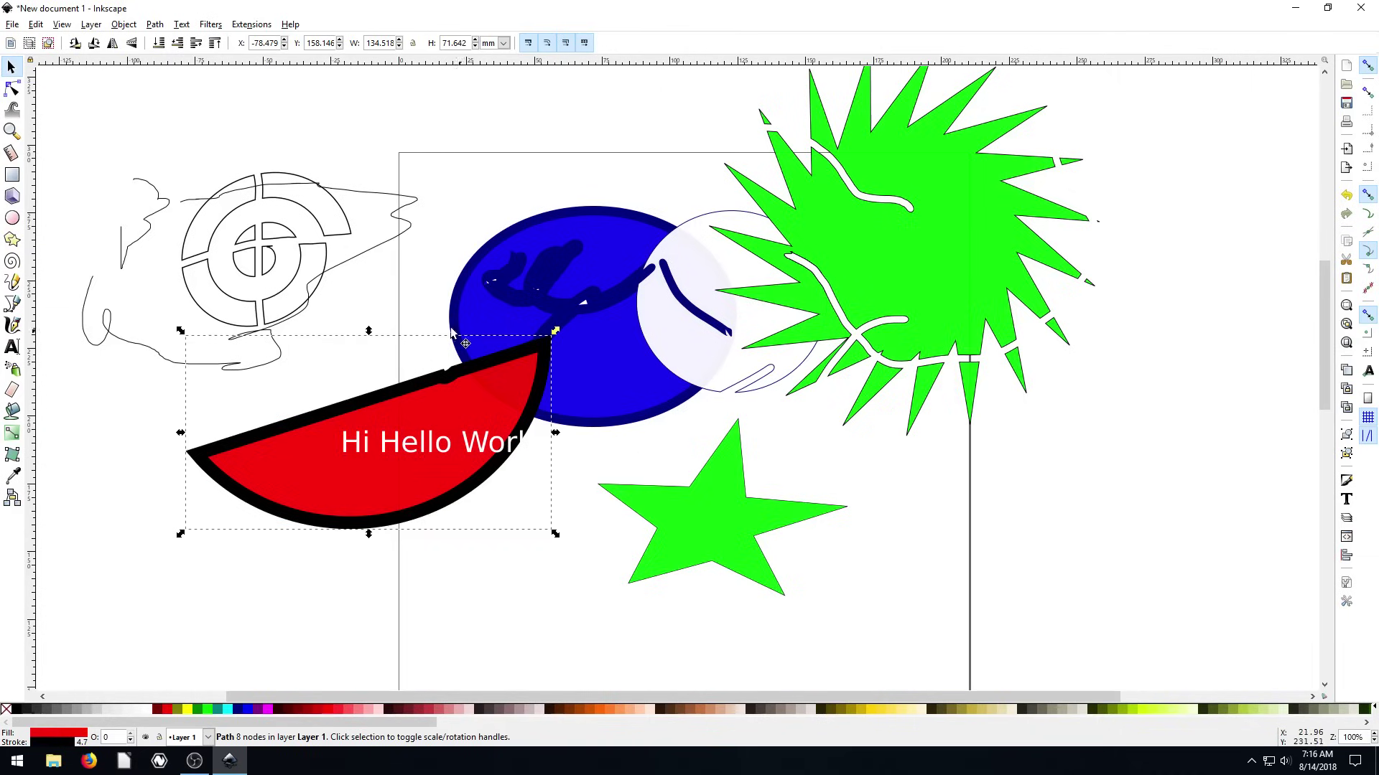
Delete the freehand scribble around the ring logo, then drag the blue ellipse about and delete it.
click(375, 246)
key(Delete)
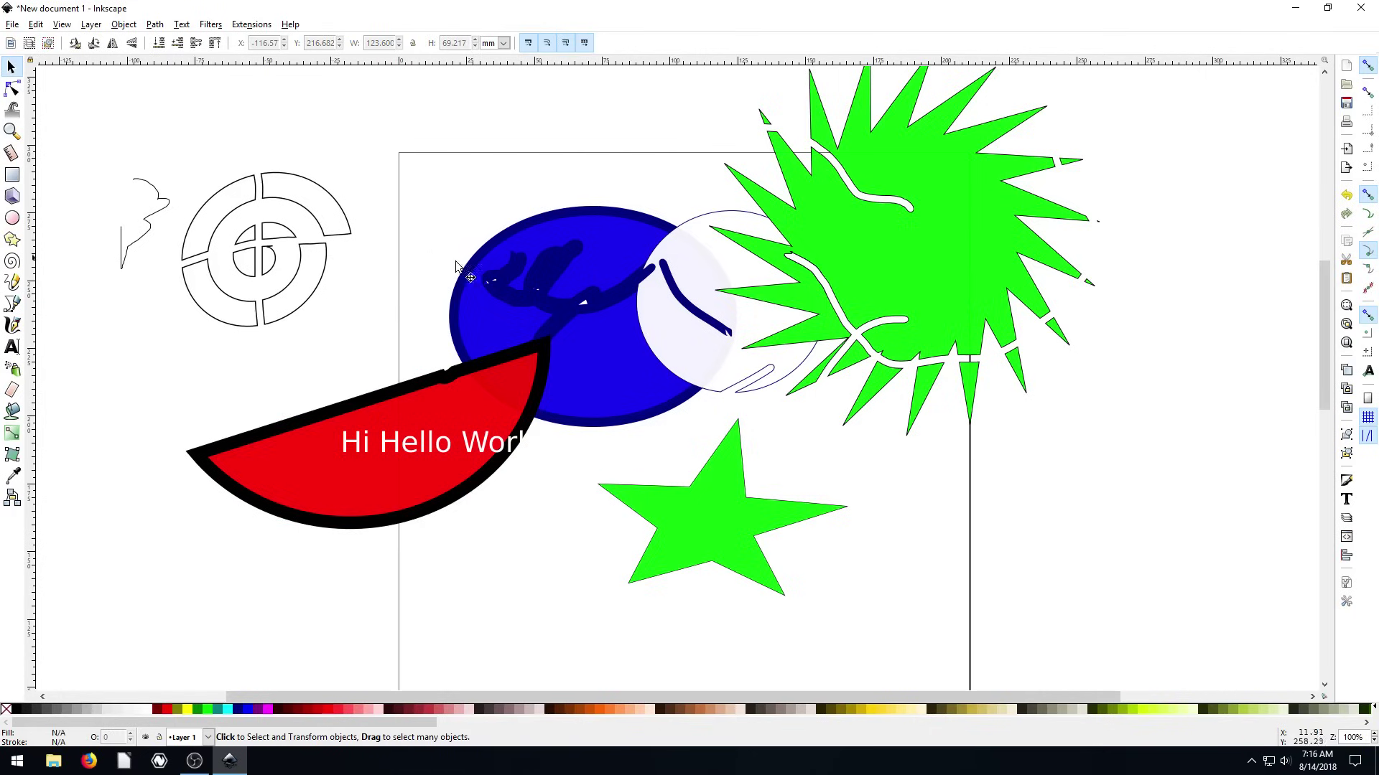
click(540, 268)
drag(540, 268, 465, 147)
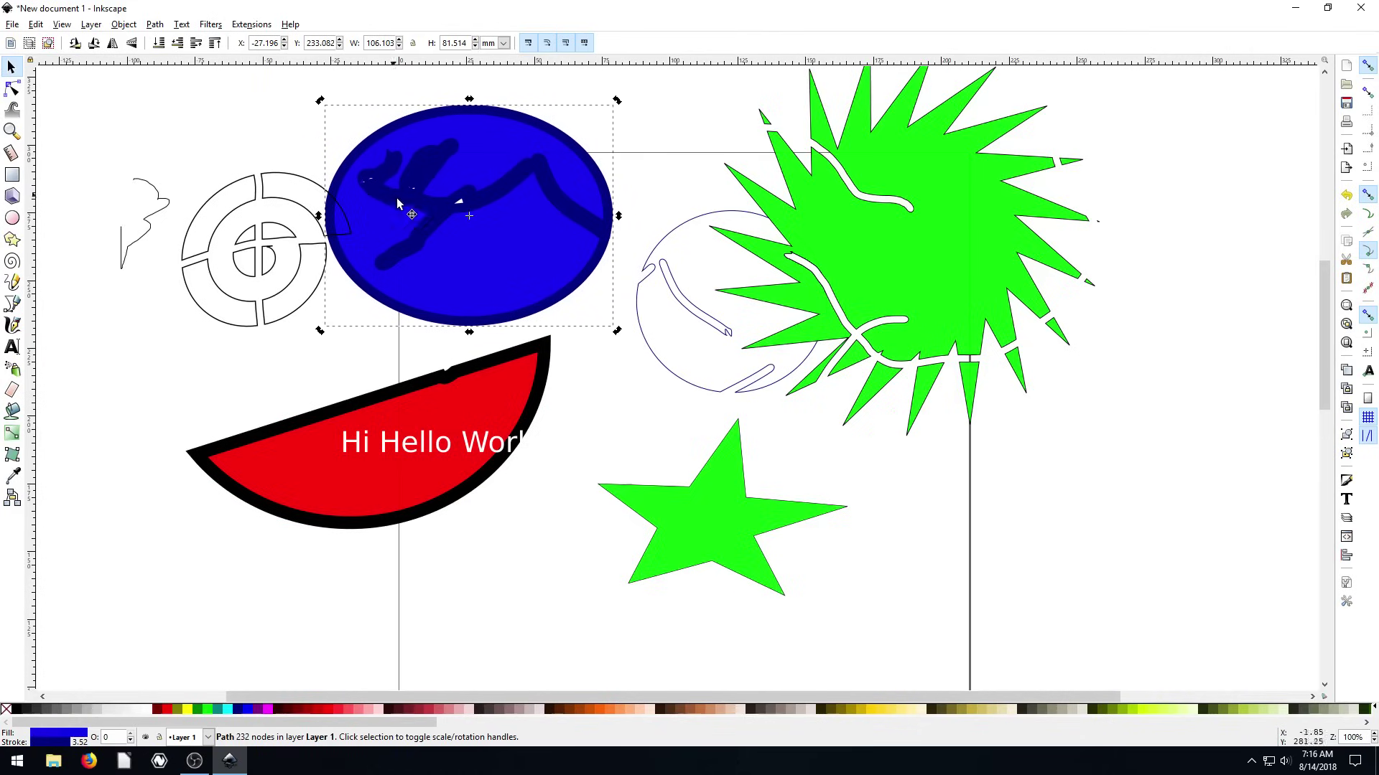
drag(442, 221, 492, 141)
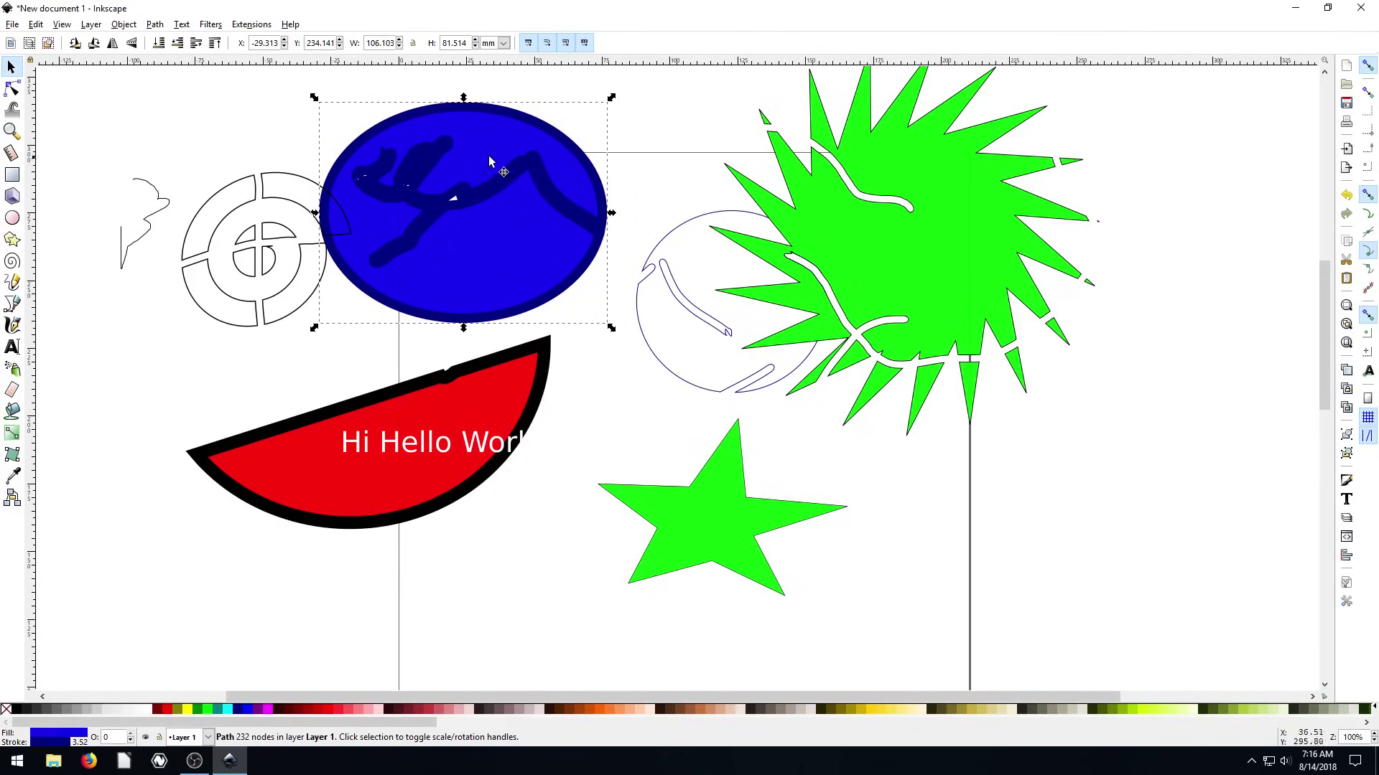
drag(489, 222, 510, 194)
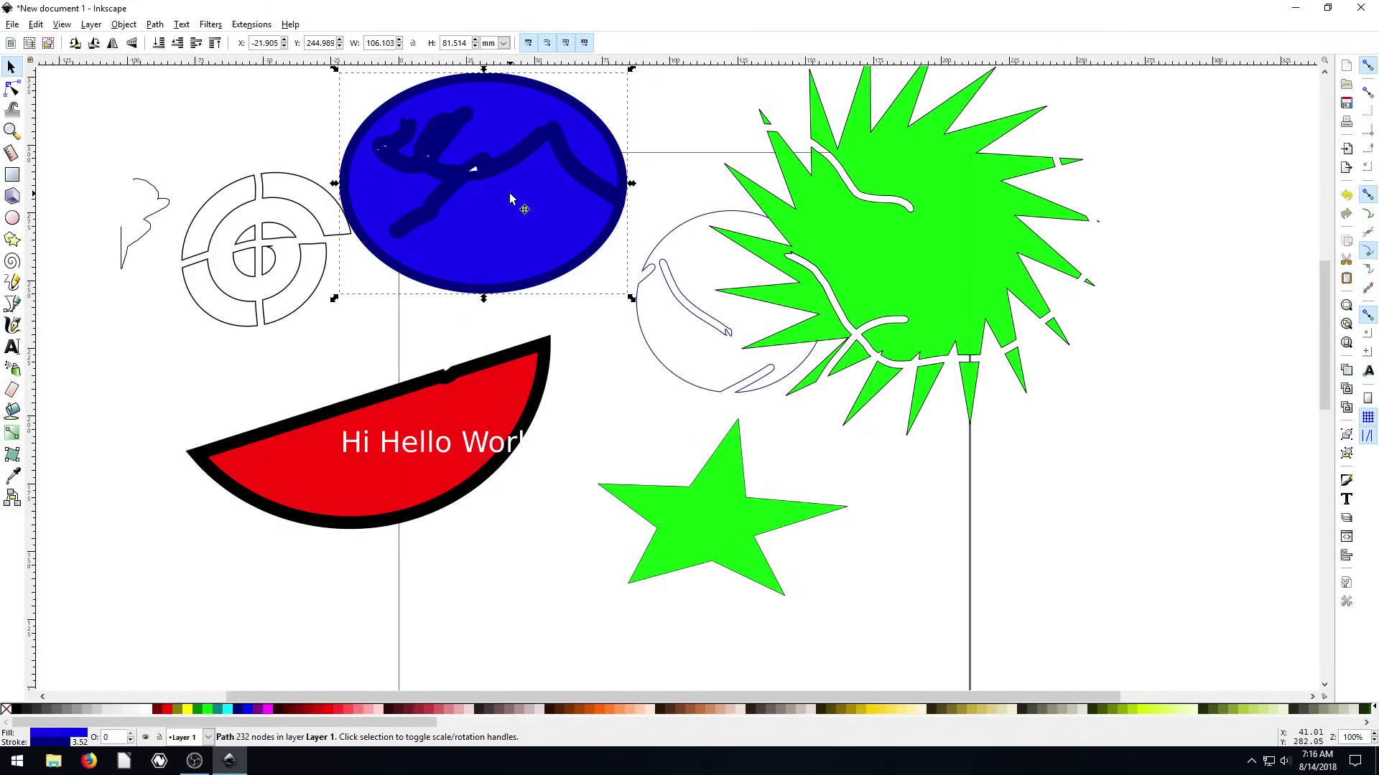
key(Delete)
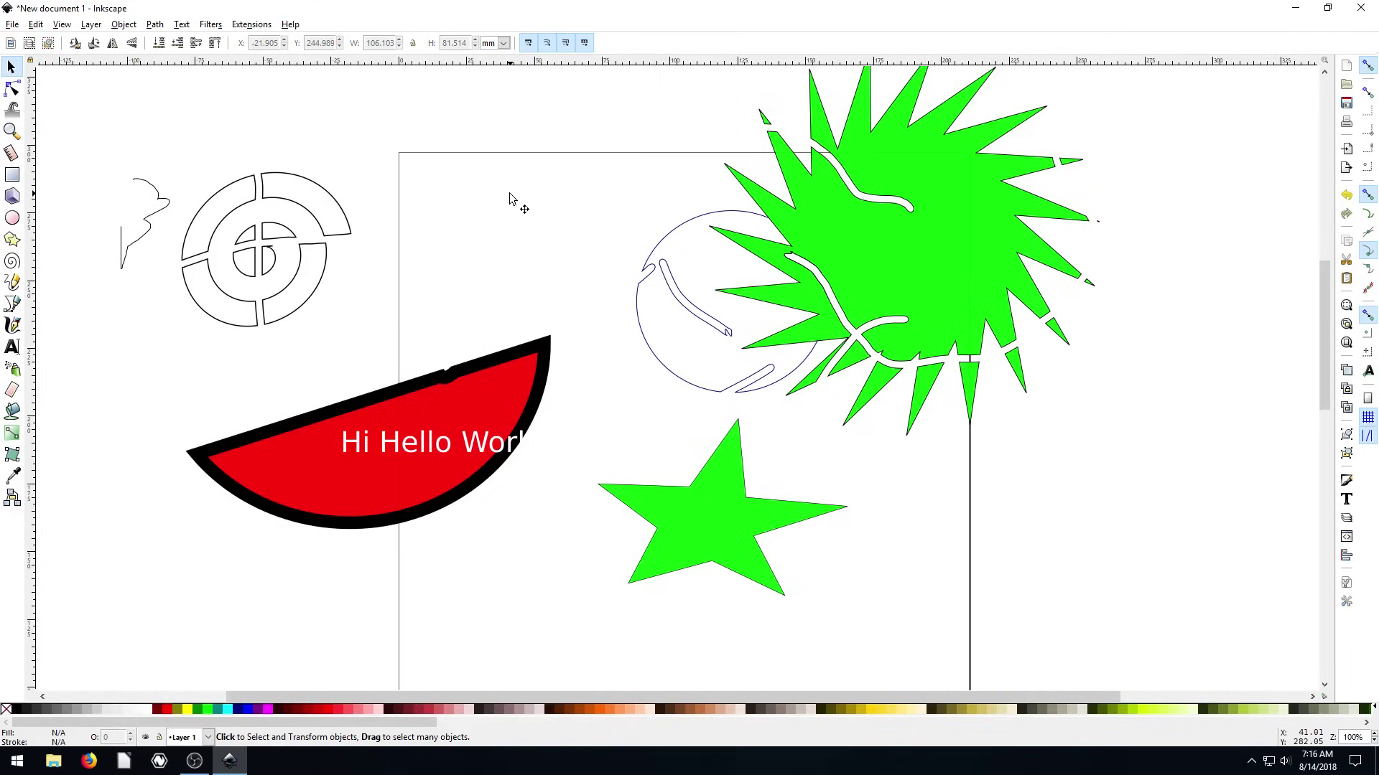